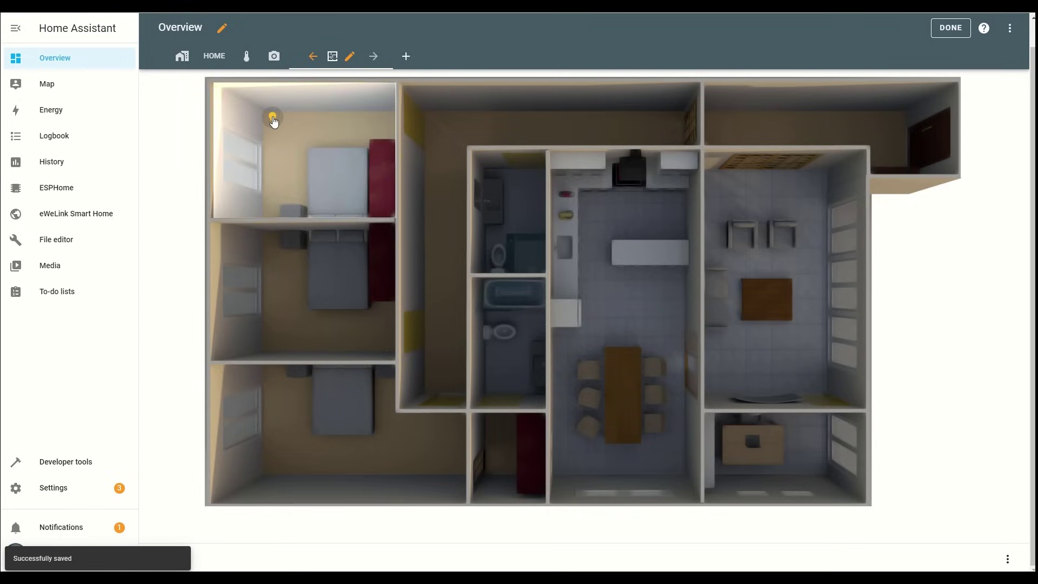
Toggle the top-left bedroom and living-room lights on and off, checking each room's lit overlay
click(273, 119)
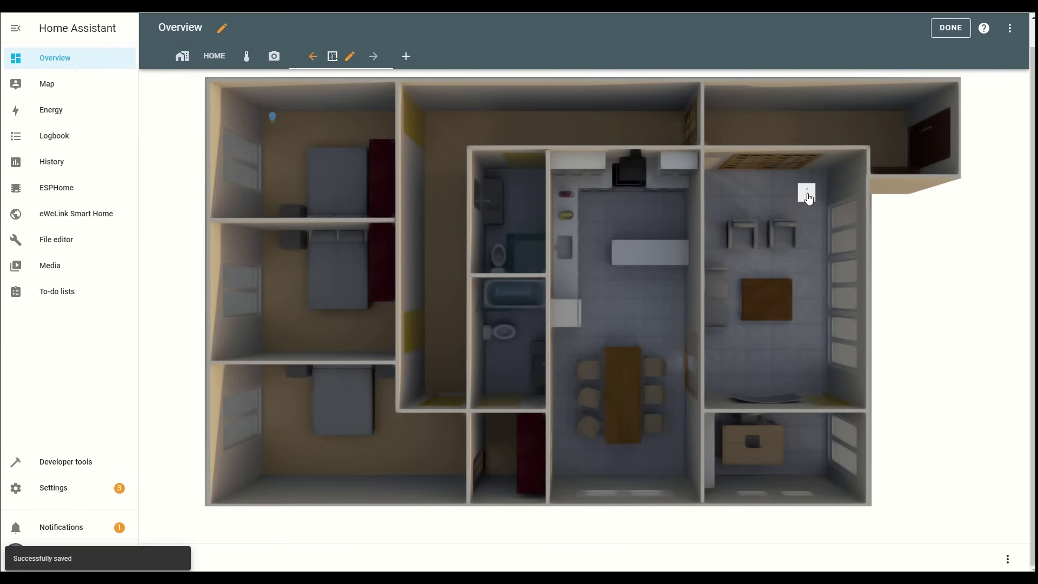
click(806, 195)
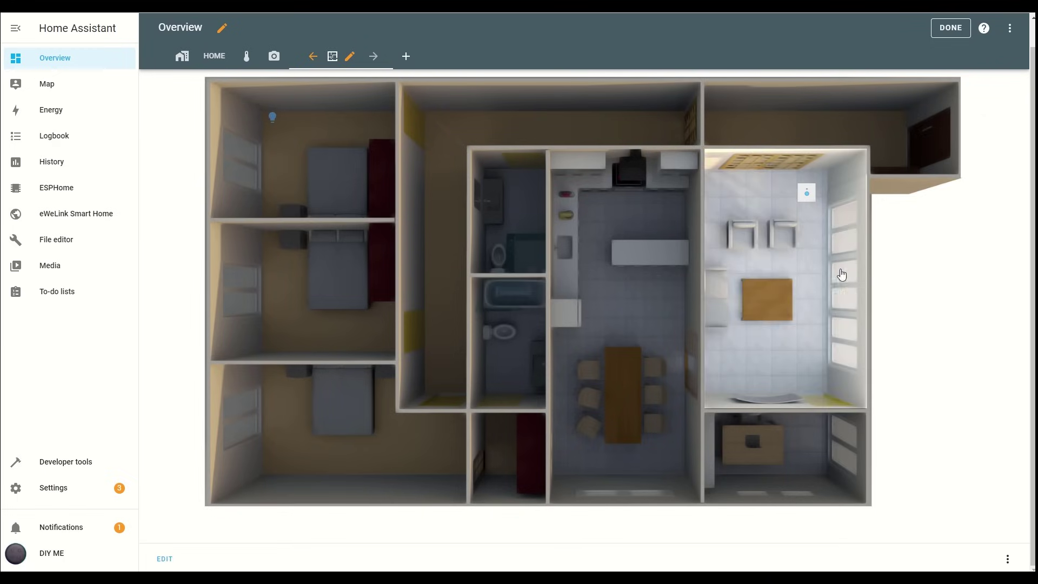
click(806, 197)
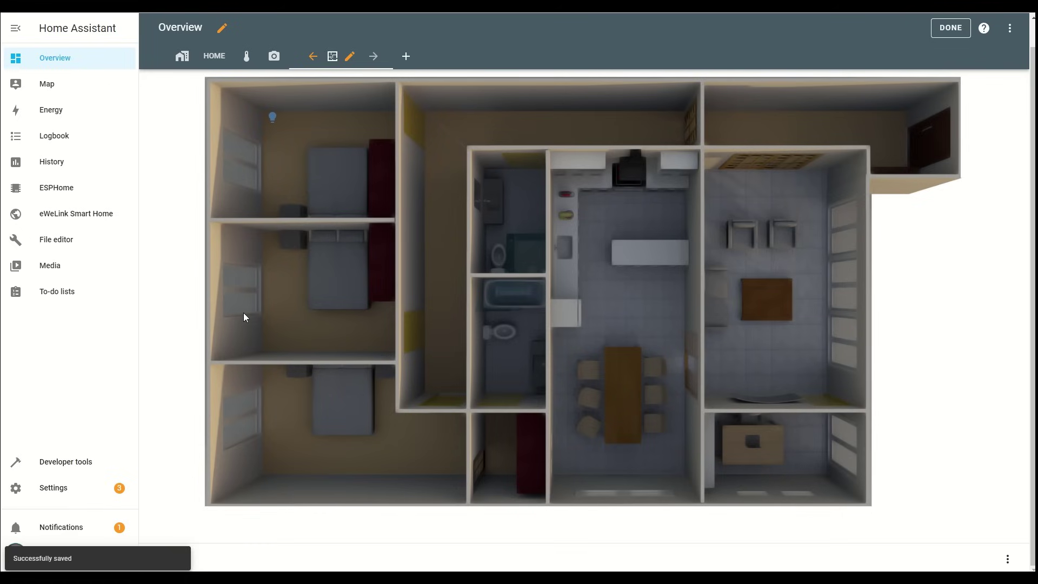
click(273, 118)
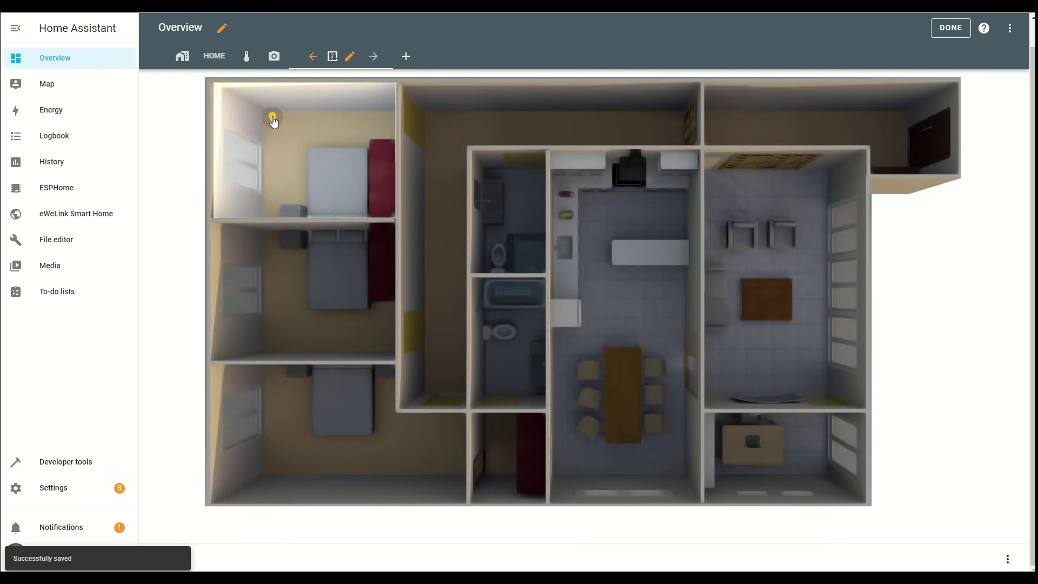
click(273, 118)
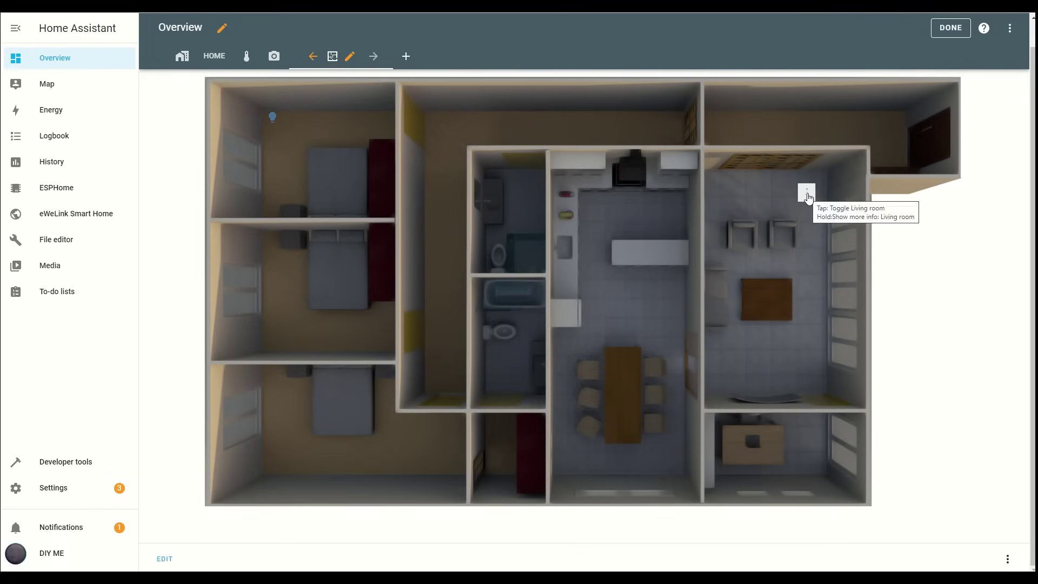
click(806, 195)
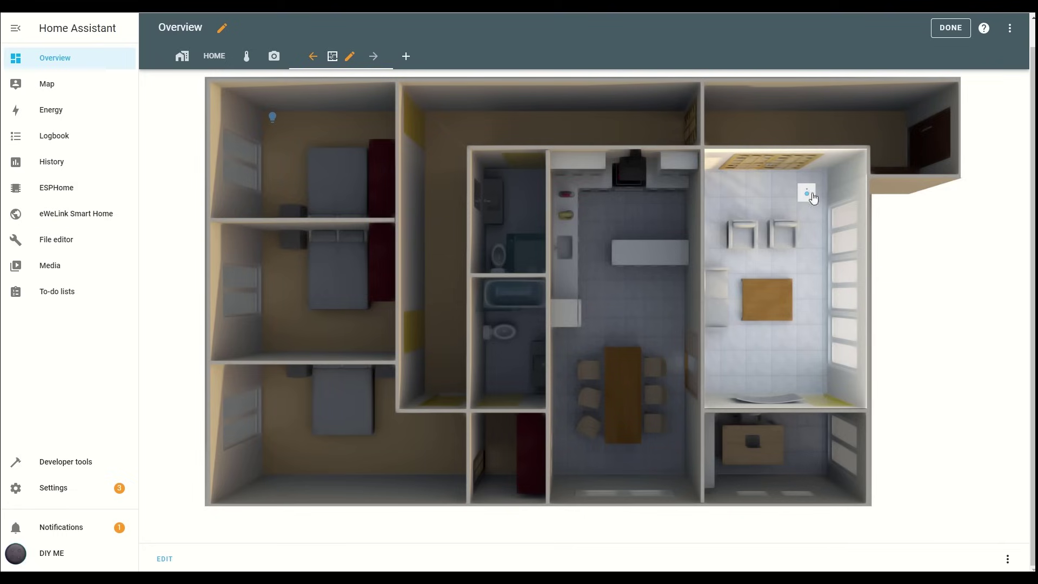
click(806, 194)
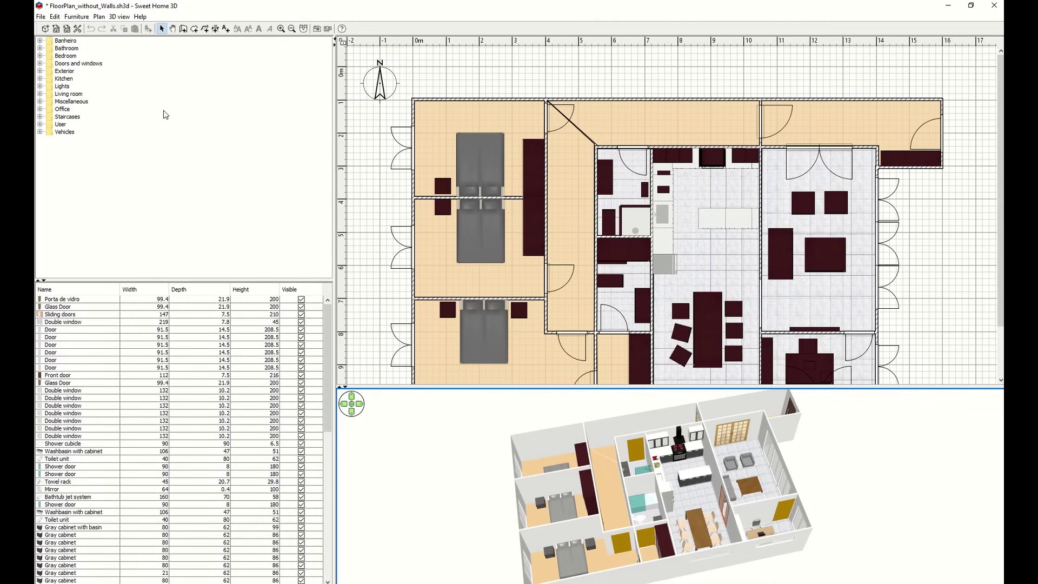
Draw a long straight wall across the top of the house, then orbit the 3D view overhead
click(97, 19)
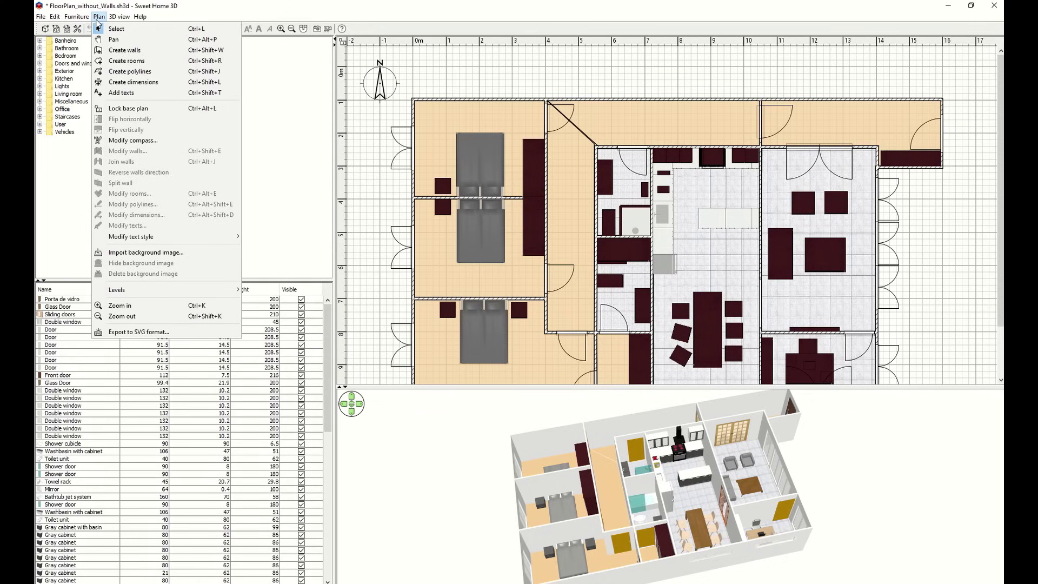
click(118, 51)
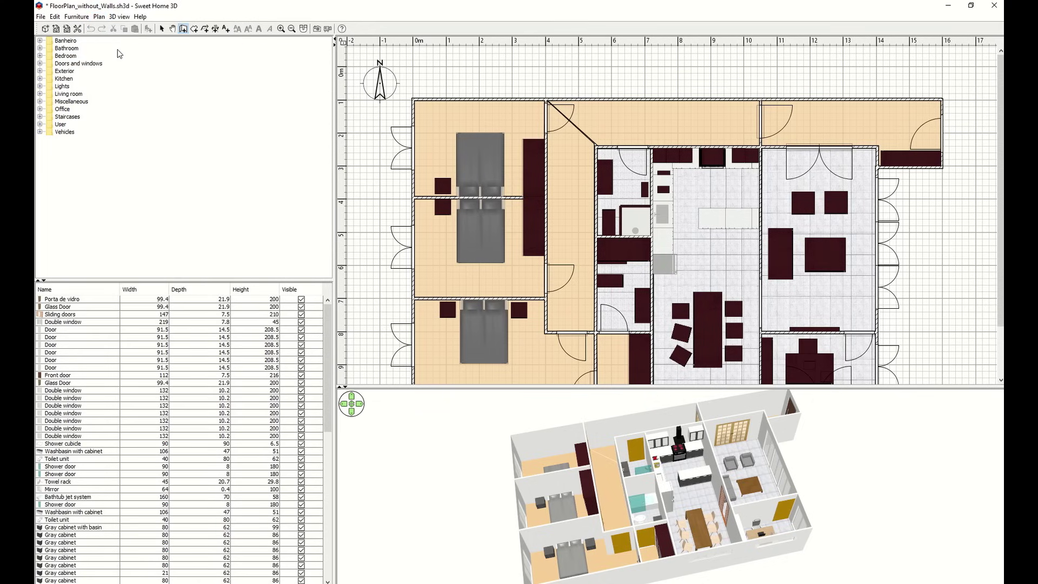
click(413, 71)
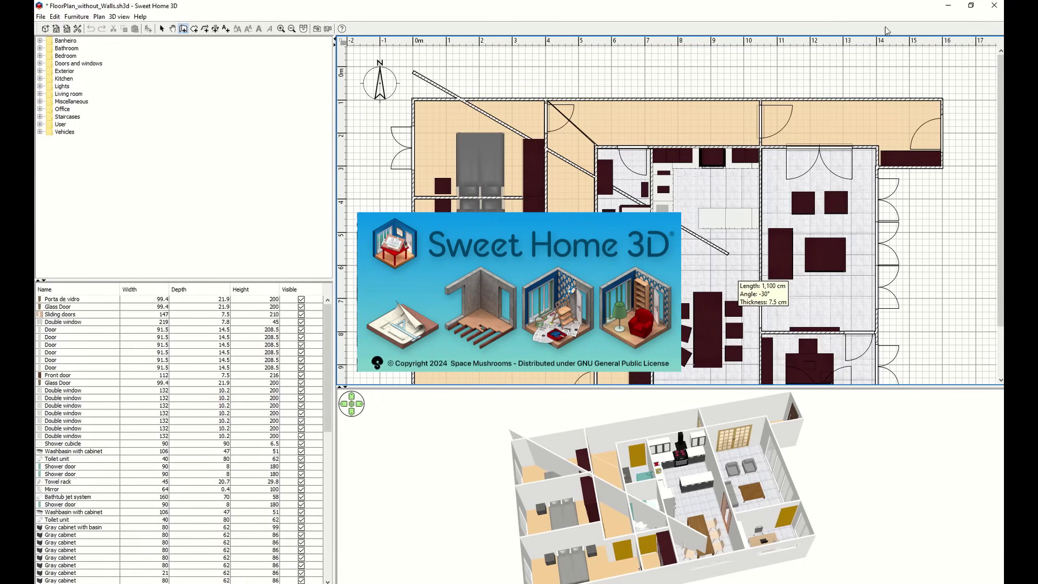
click(941, 71)
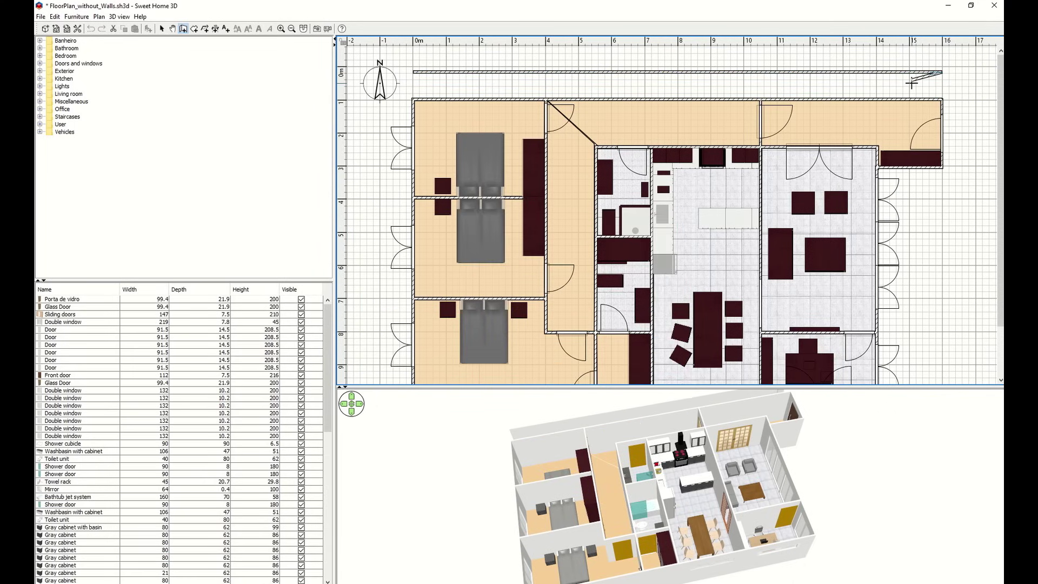
key(Escape)
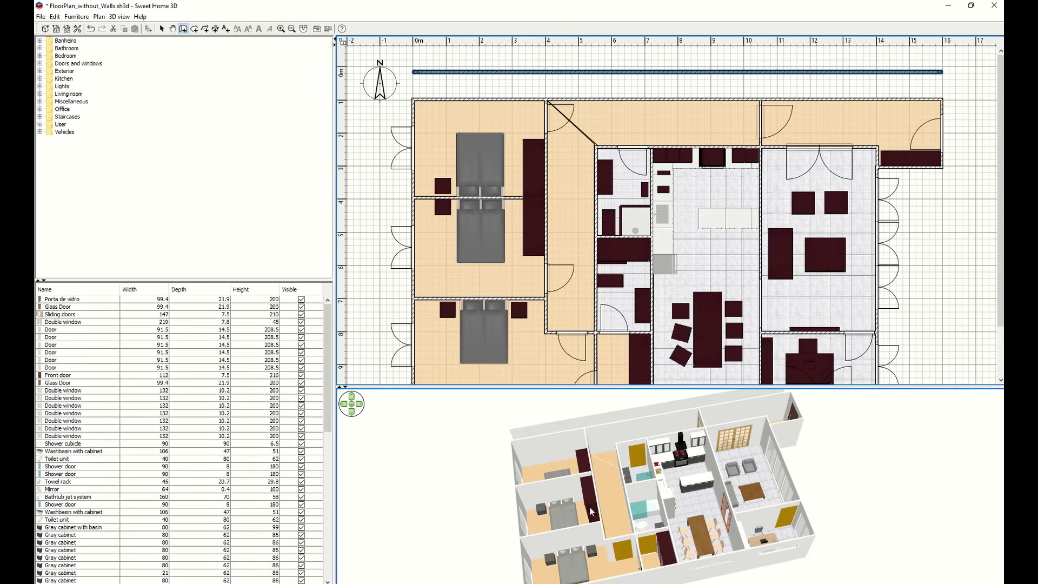
drag(588, 475, 552, 501)
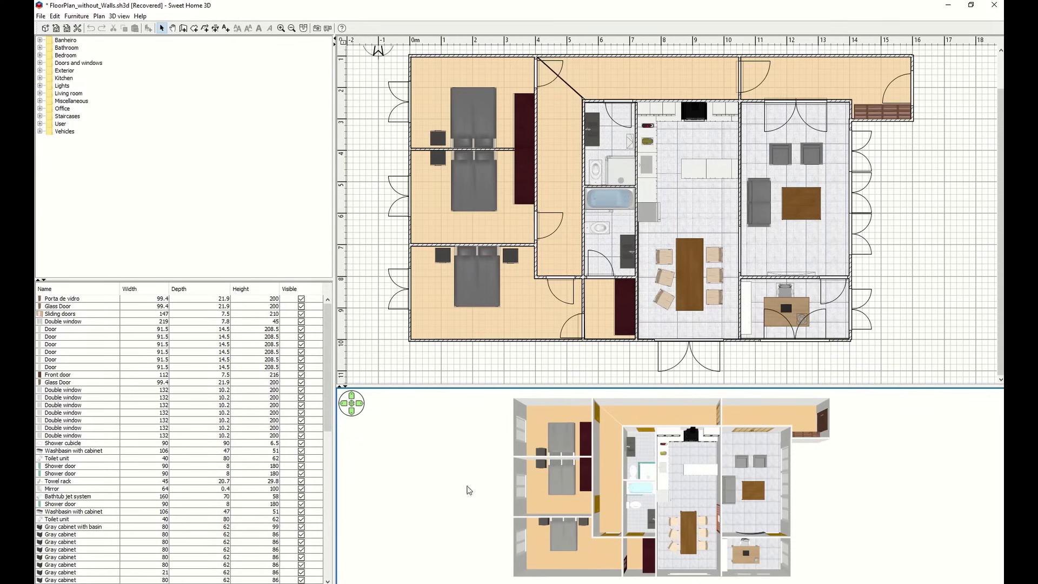
Render a best-quality 1920×1080 photo of the 3D overhead view
right_click(421, 449)
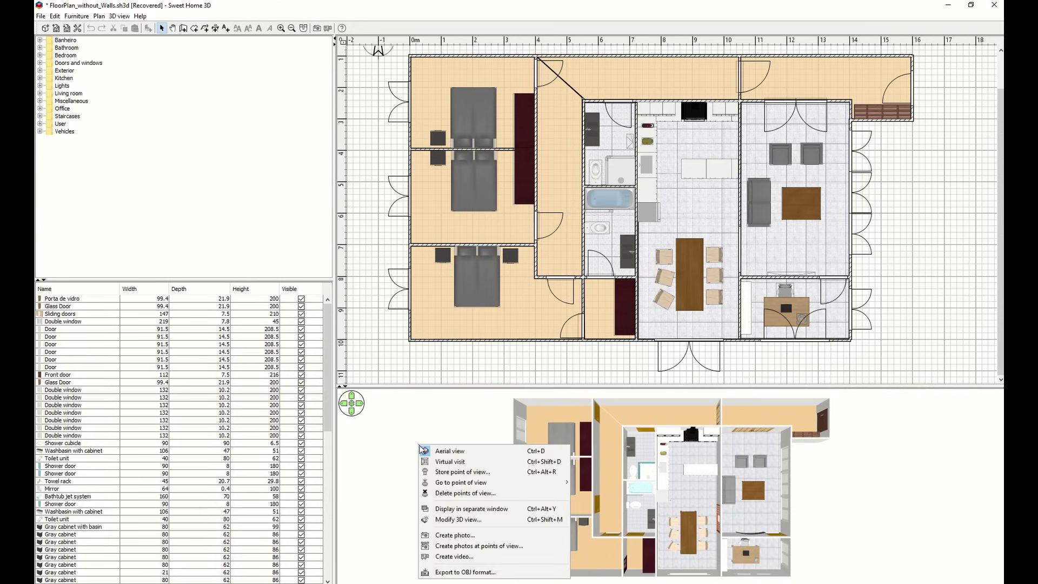
click(463, 535)
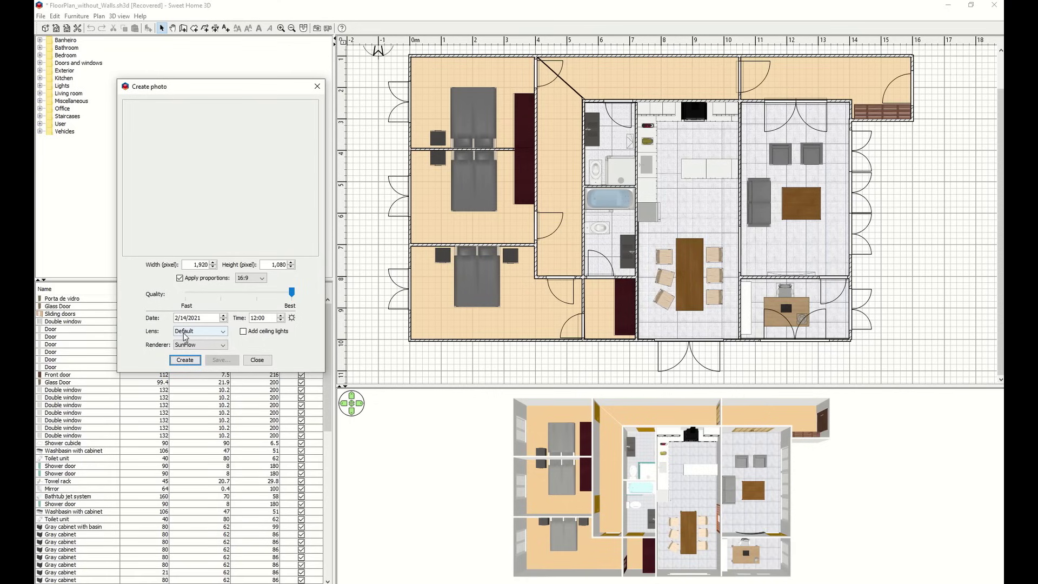
click(185, 360)
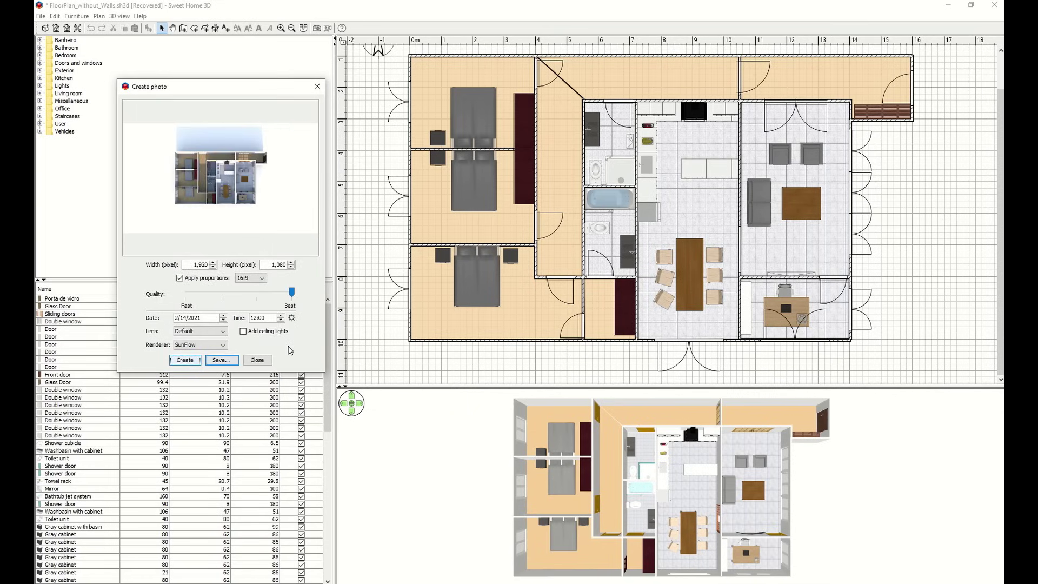
Save the rendered photo as the PNG file FloorPlan2024
click(226, 365)
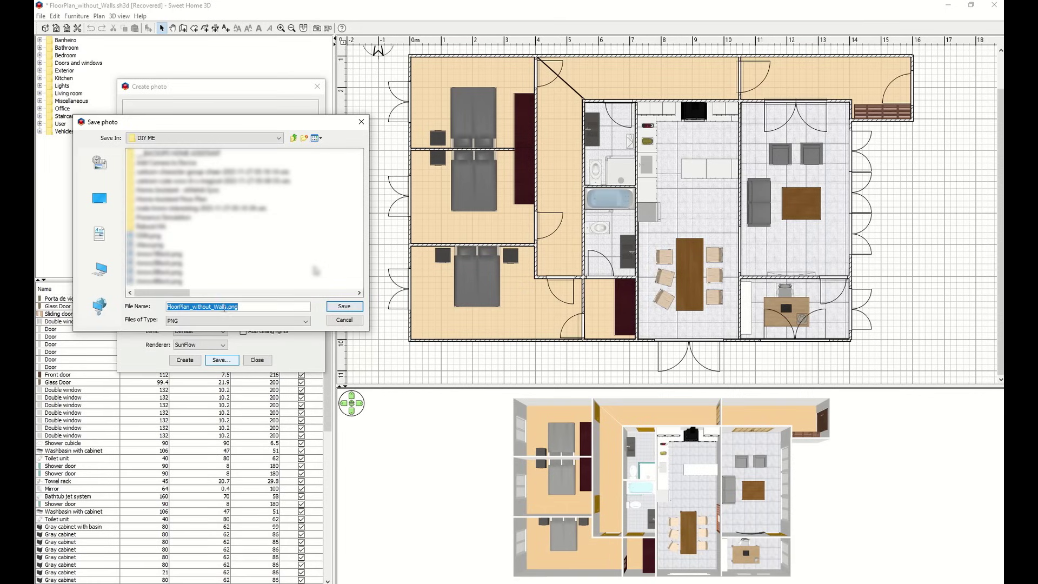
drag(189, 306, 303, 306)
text(2024)
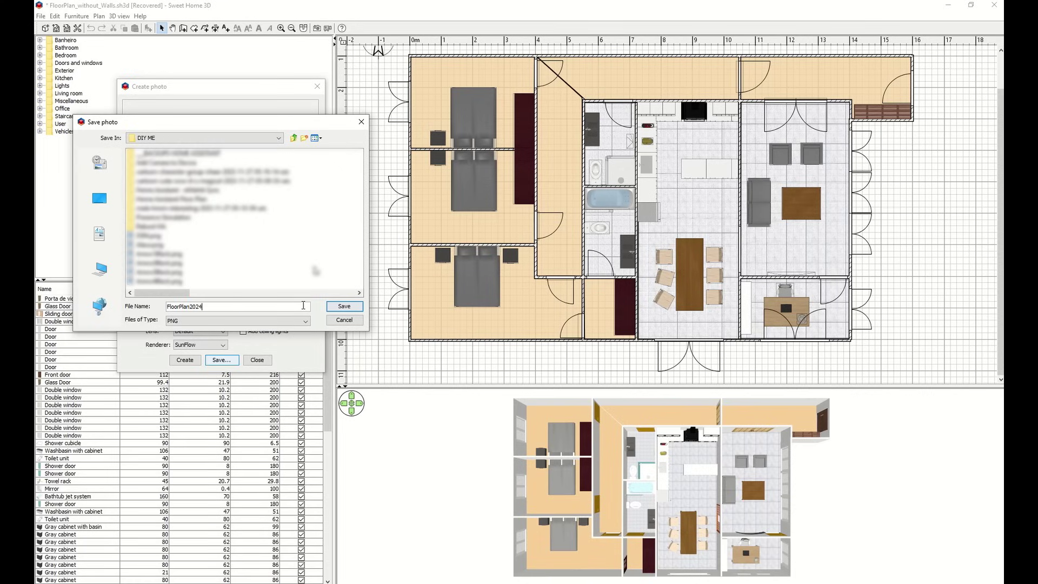
click(342, 306)
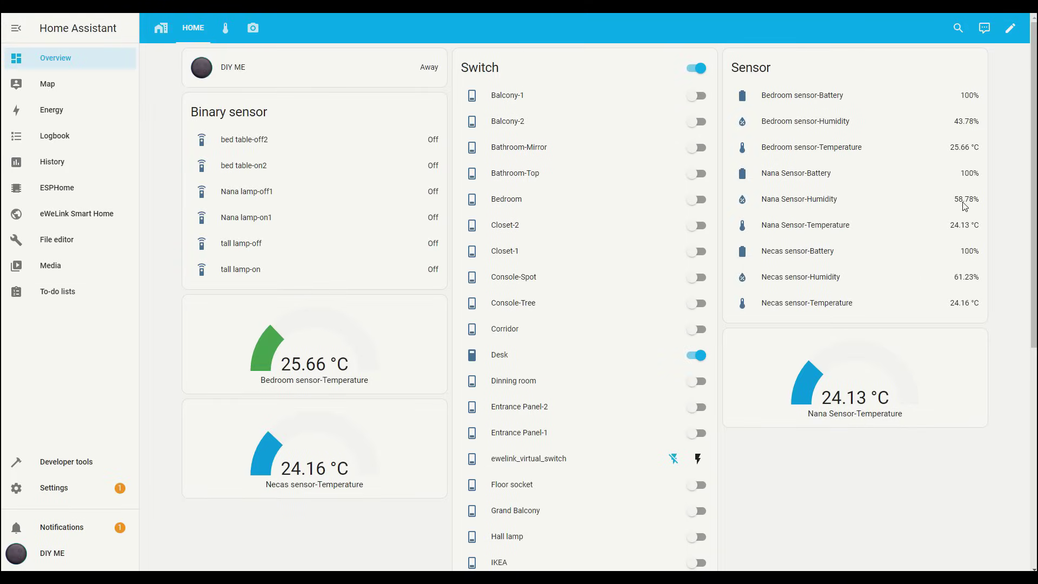
Edit the dashboard and add a new view titled Floor Plan
click(1009, 28)
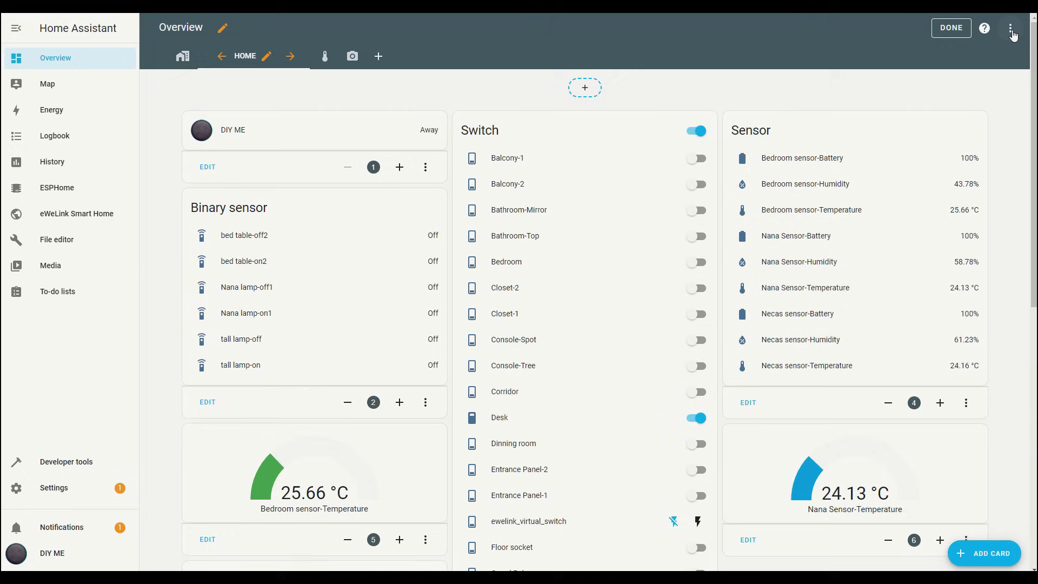
click(378, 62)
click(415, 131)
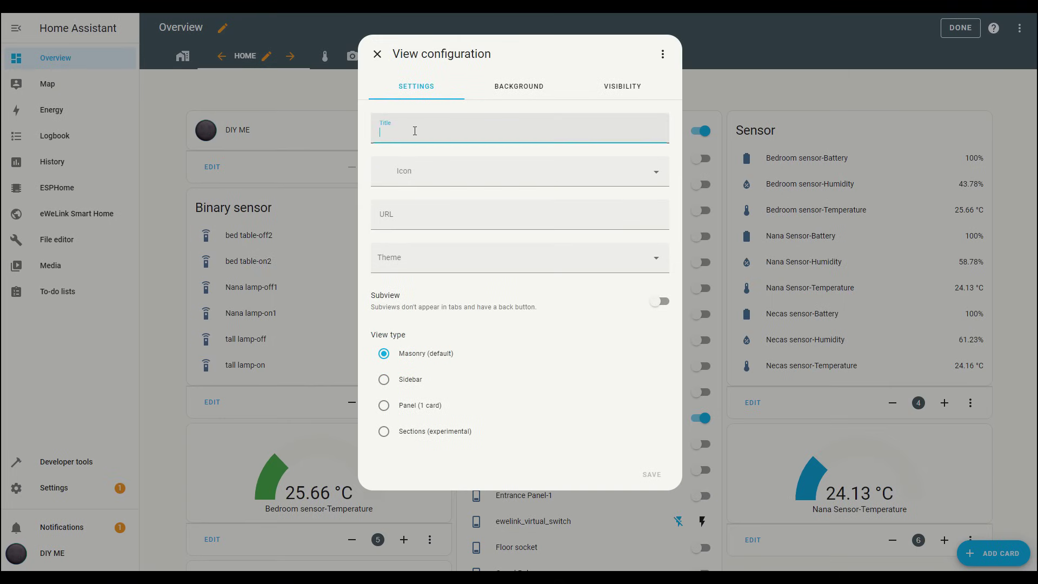
text(Floor)
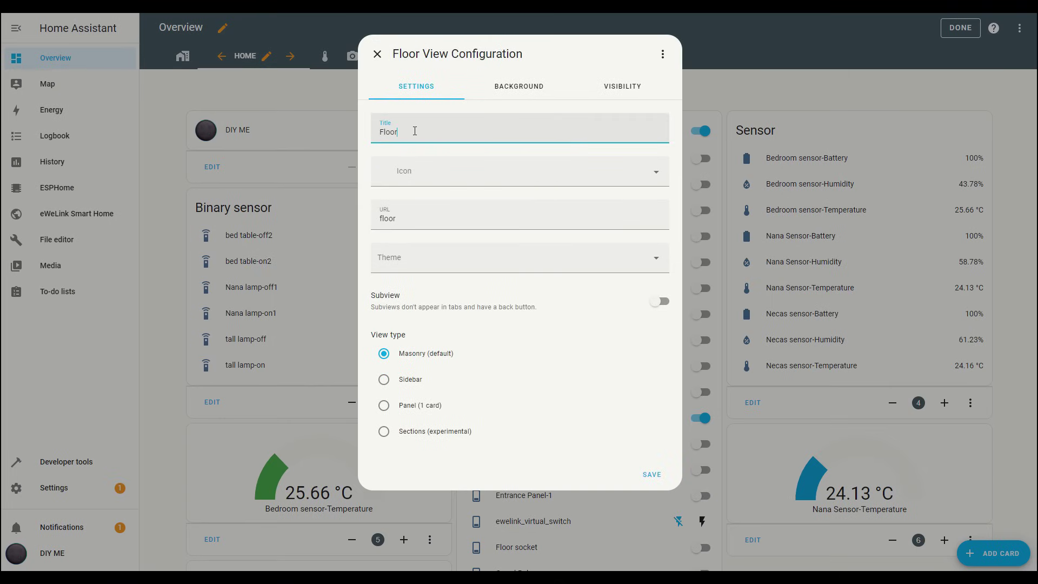
text( Plan)
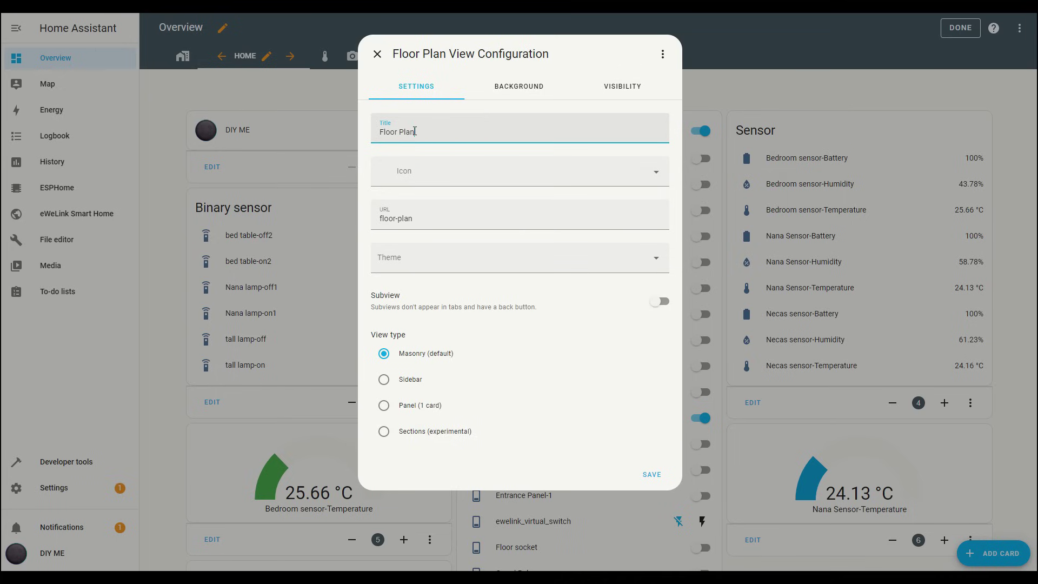
Give the view the mdi:floor-plan icon and the Panel (1 card) layout
click(444, 171)
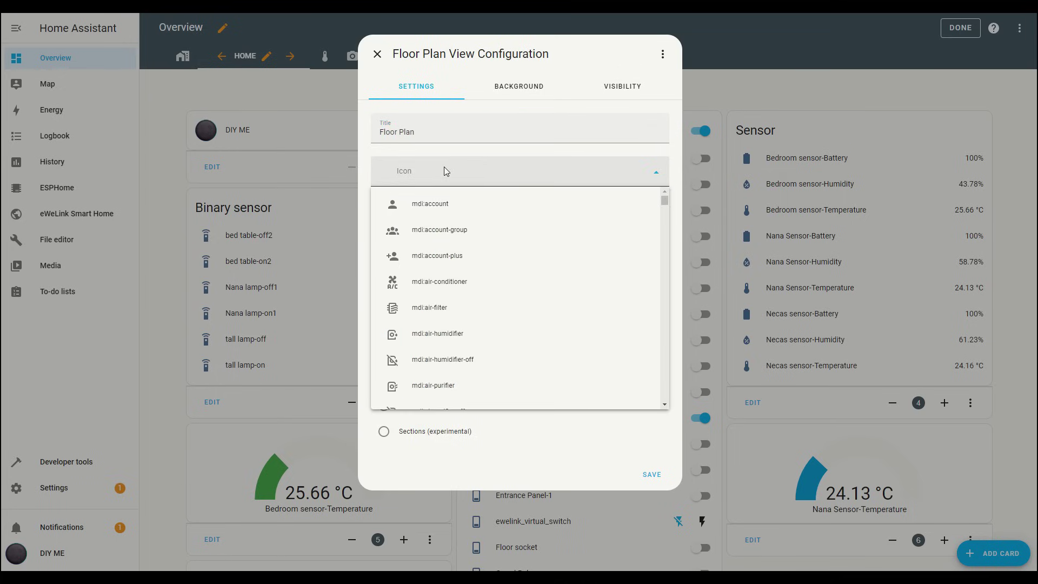
click(444, 170)
text(plan)
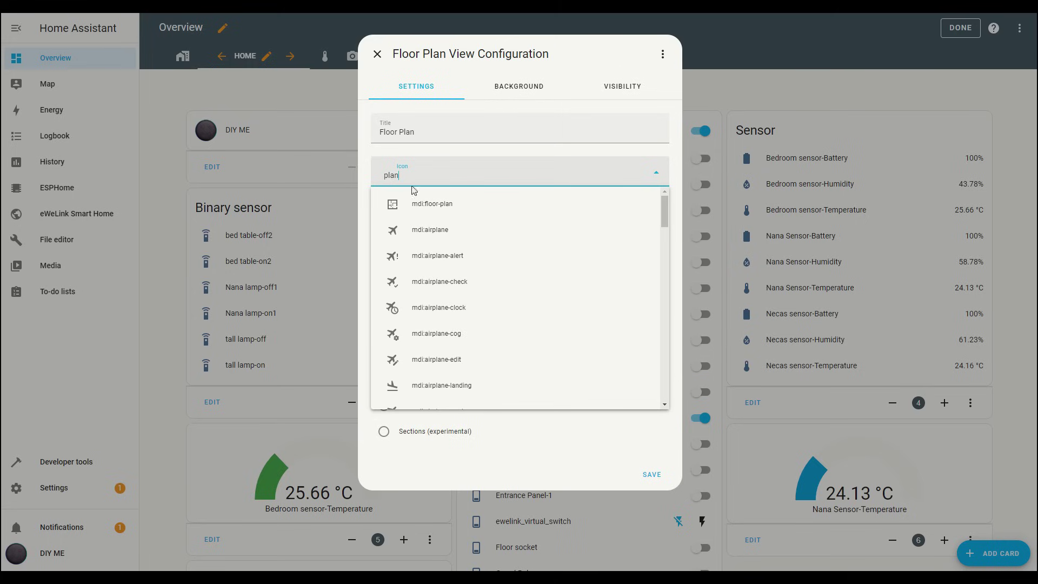
click(425, 205)
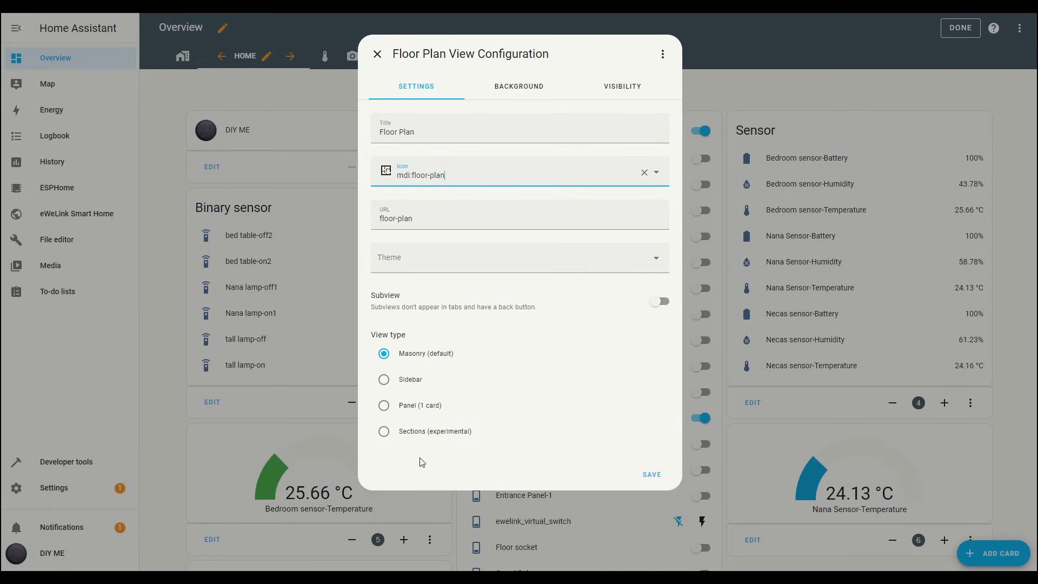
click(385, 407)
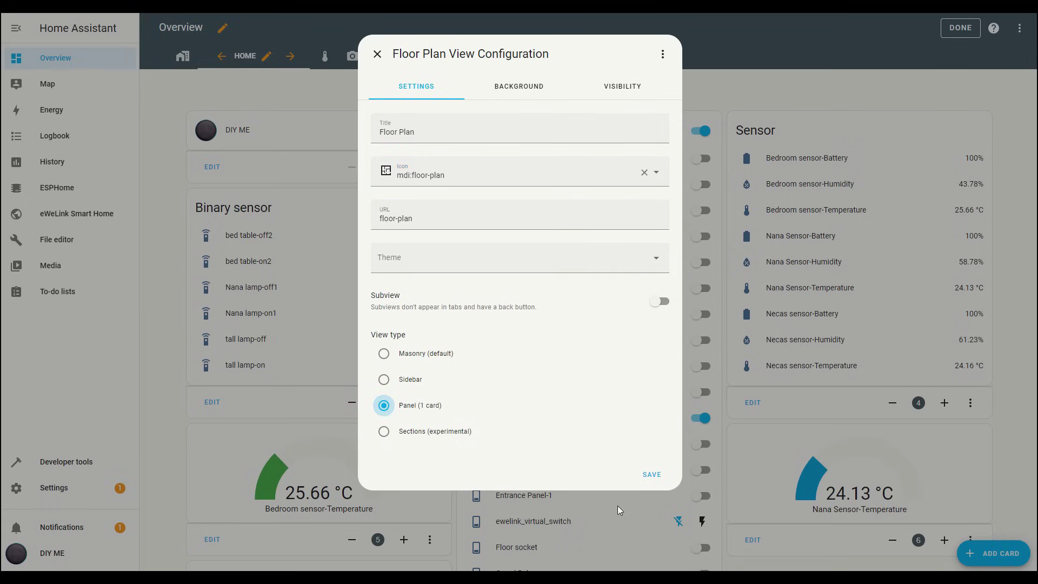
Save the Floor Plan view and browse the configuration files in File editor
click(652, 475)
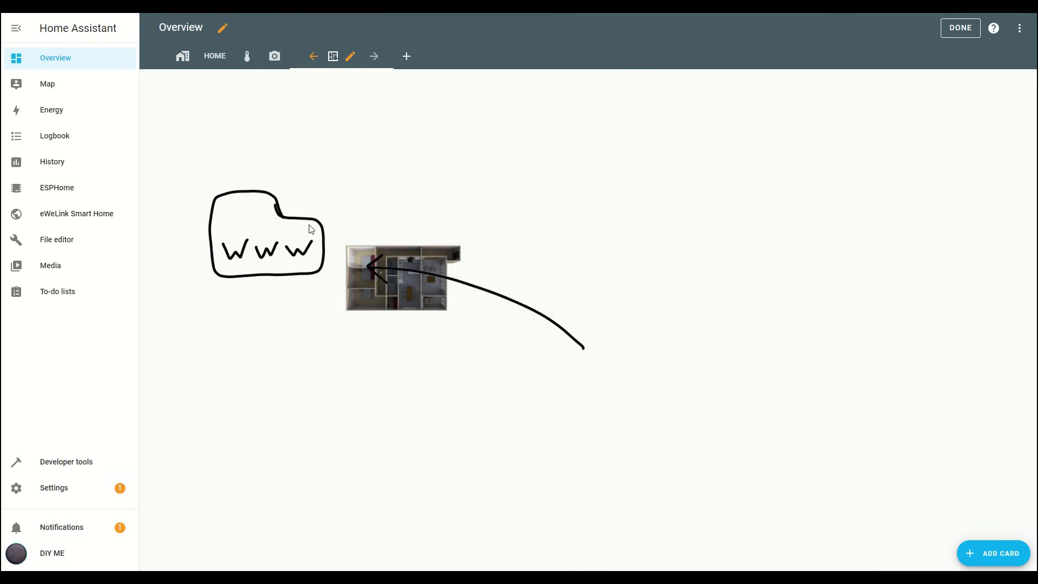
click(57, 241)
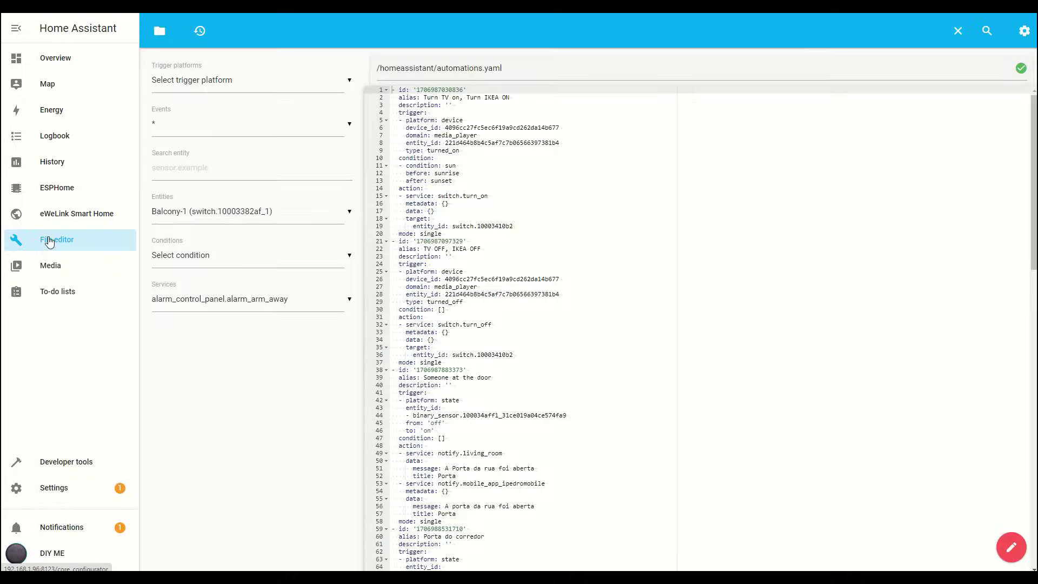
click(160, 32)
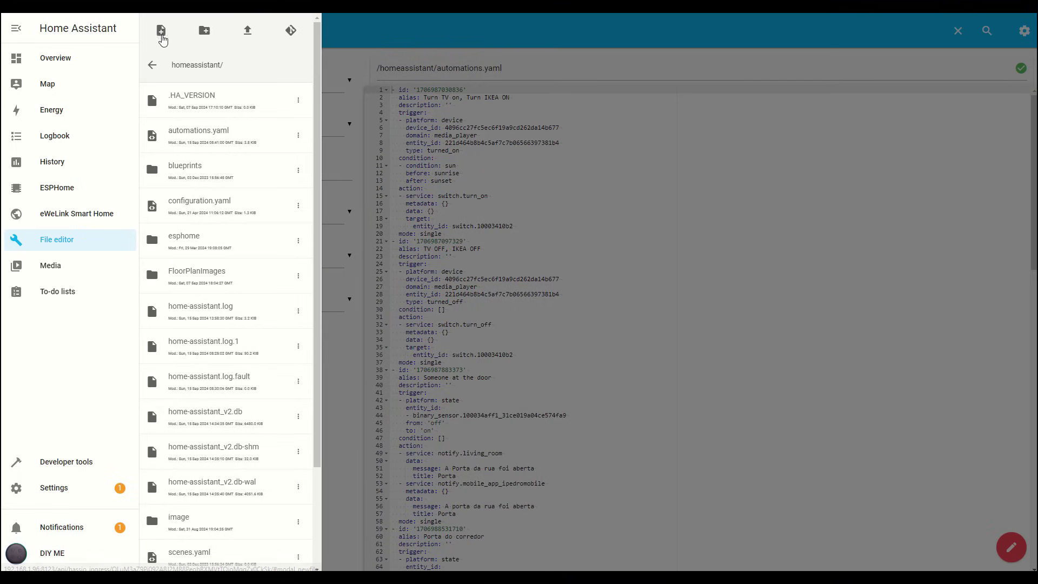
scroll(216, 414, down, 3)
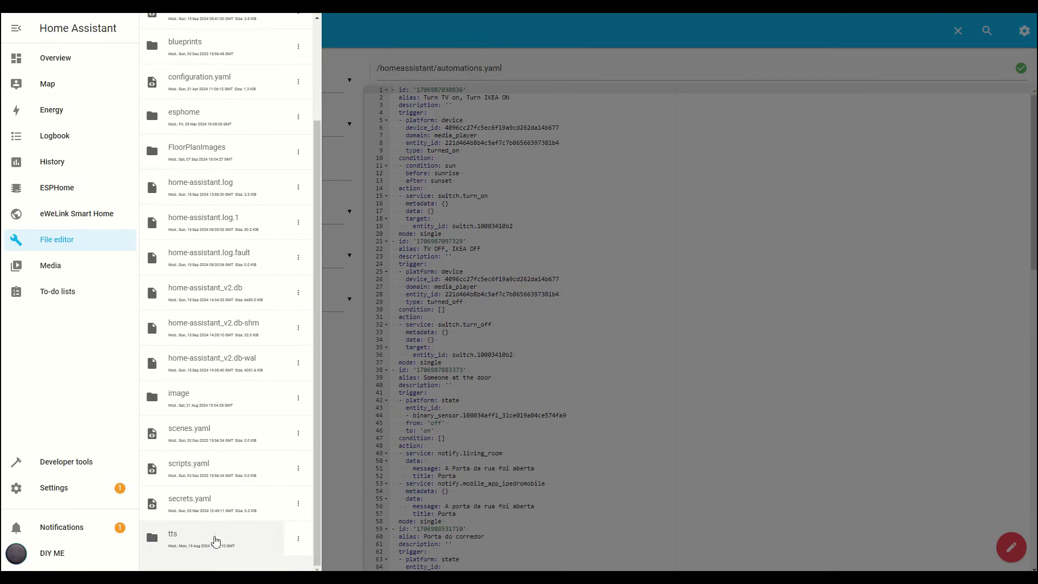
scroll(208, 254, up, 3)
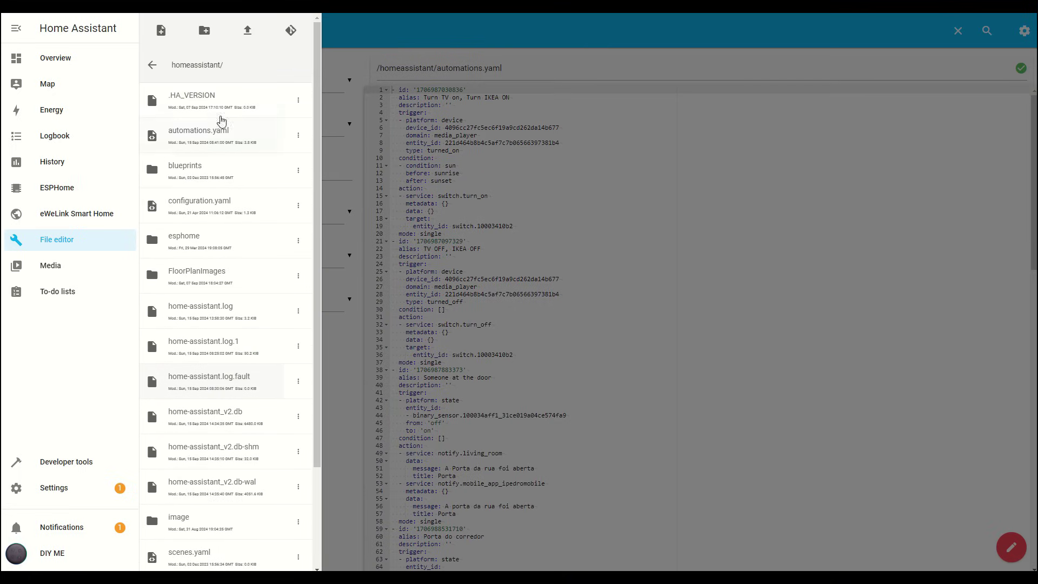
Create a new folder named www in the homeassistant configuration folder
click(206, 34)
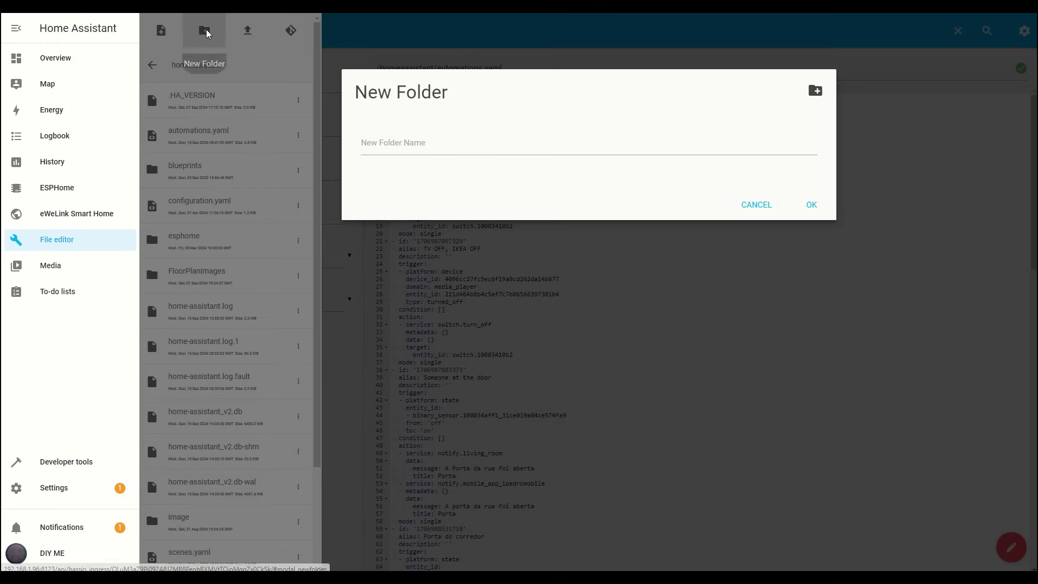
click(370, 149)
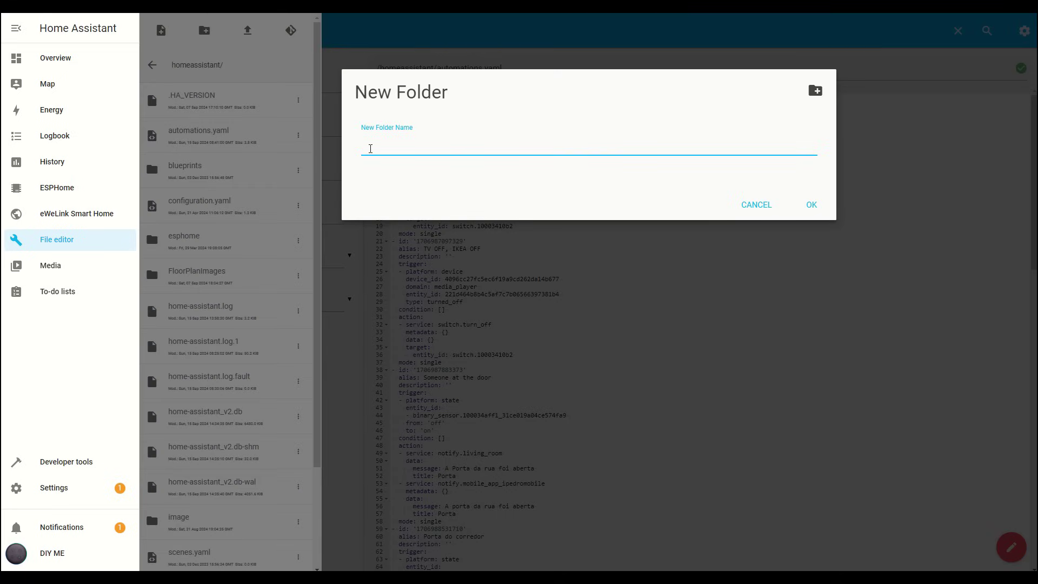
text(www)
click(812, 206)
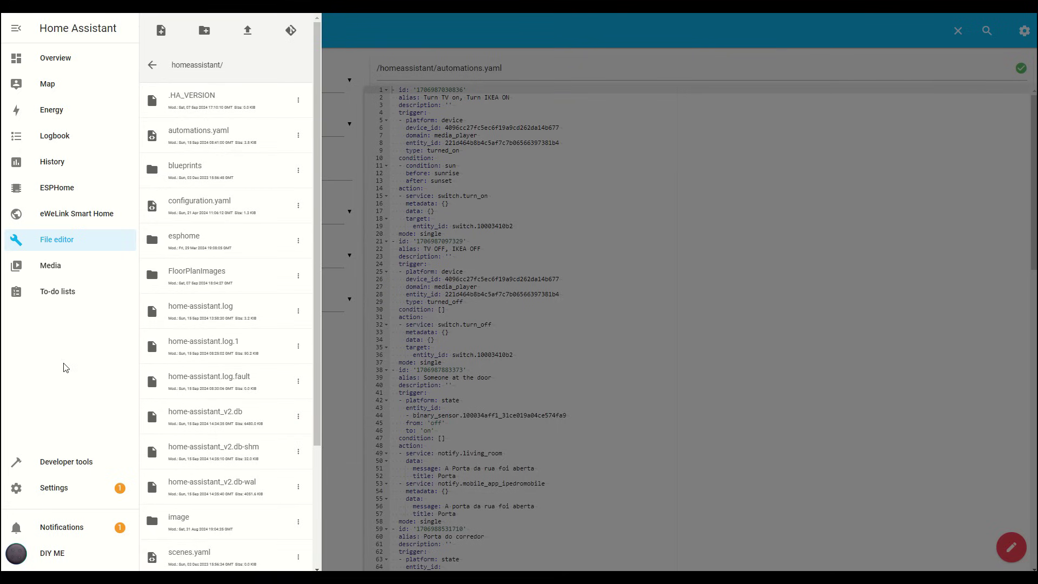
click(50, 489)
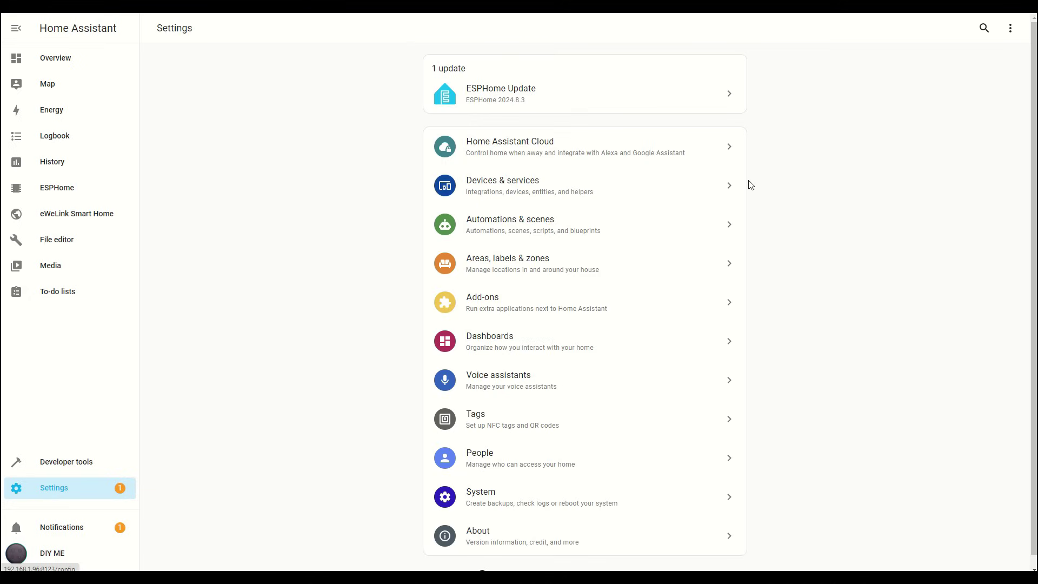
Restart Home Assistant fully from System settings, confirming with RESTART
click(566, 488)
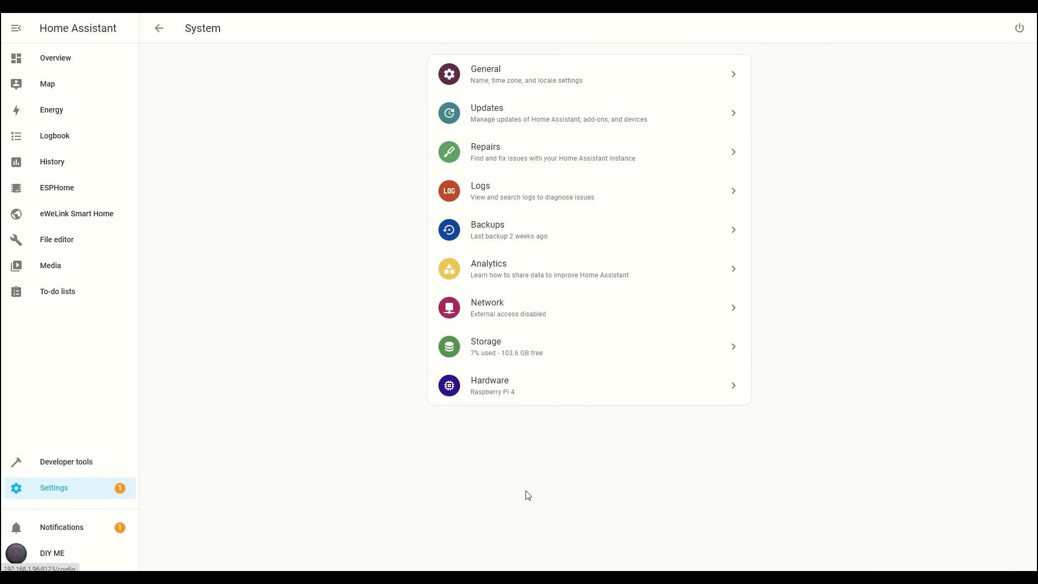
click(1020, 29)
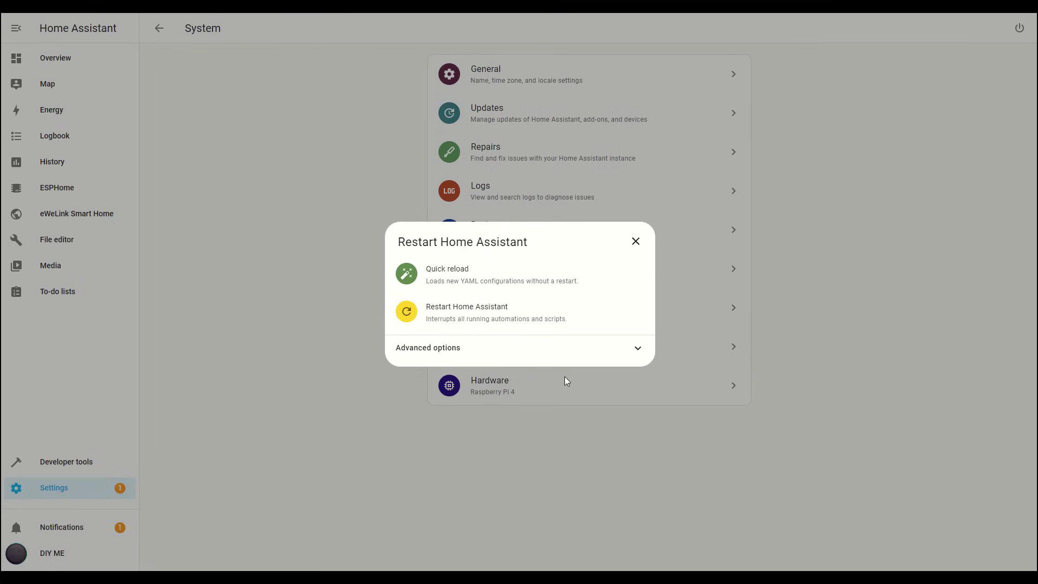
click(448, 322)
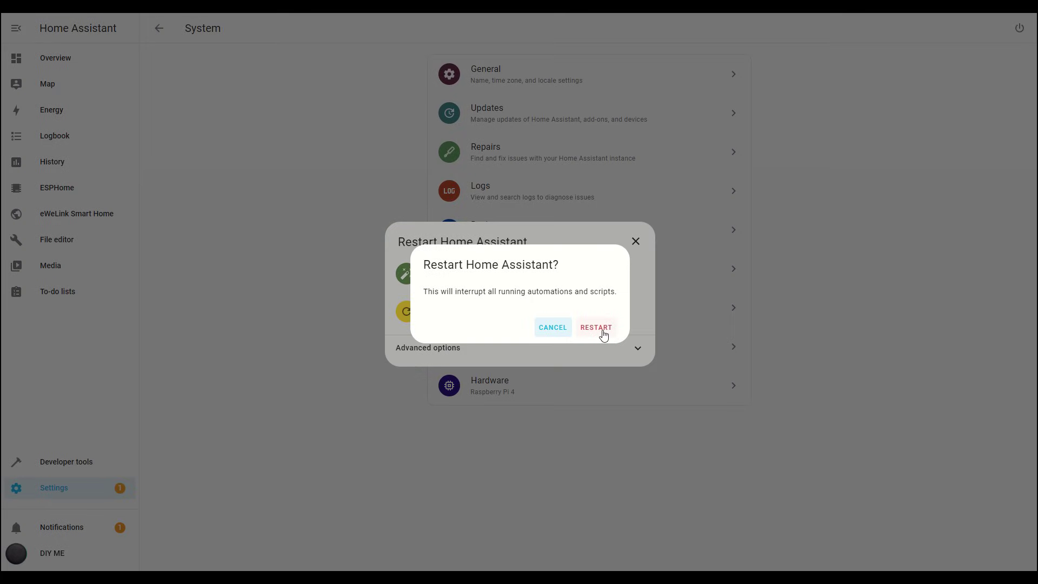
click(600, 328)
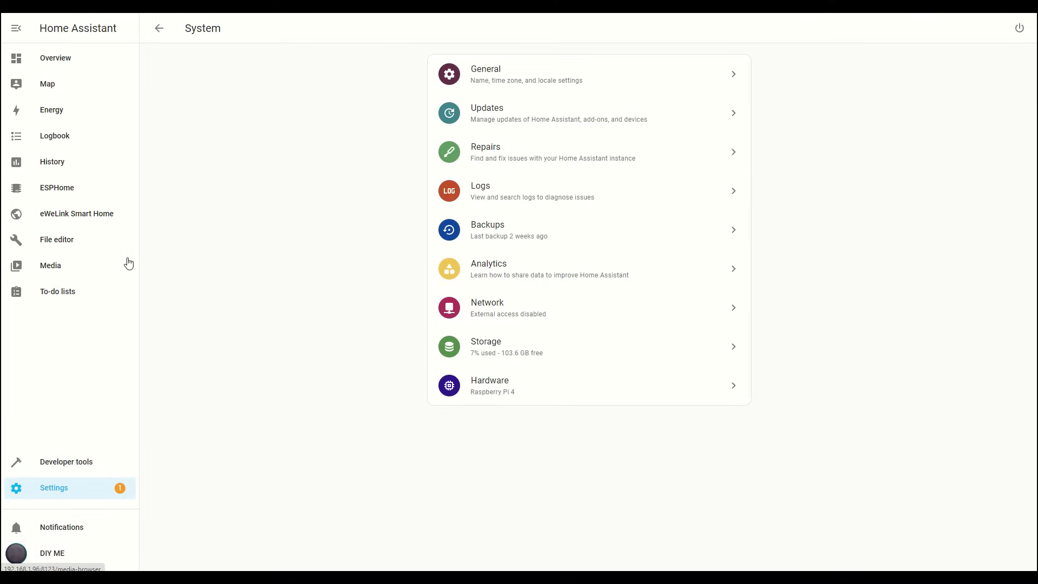
click(52, 244)
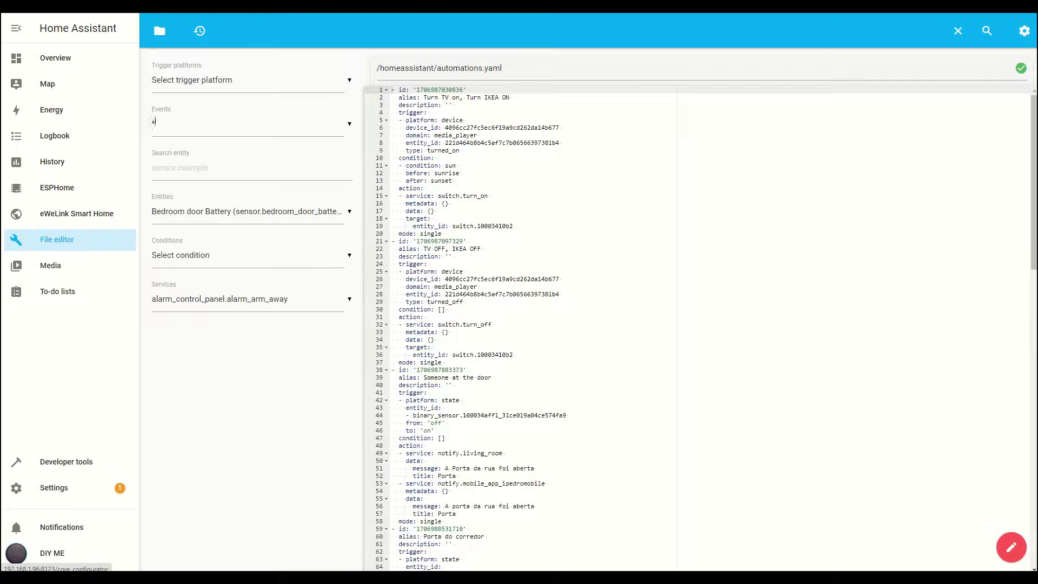
Upload FloorPlan_with_Walls_T.png from the computer into the www folder
click(160, 30)
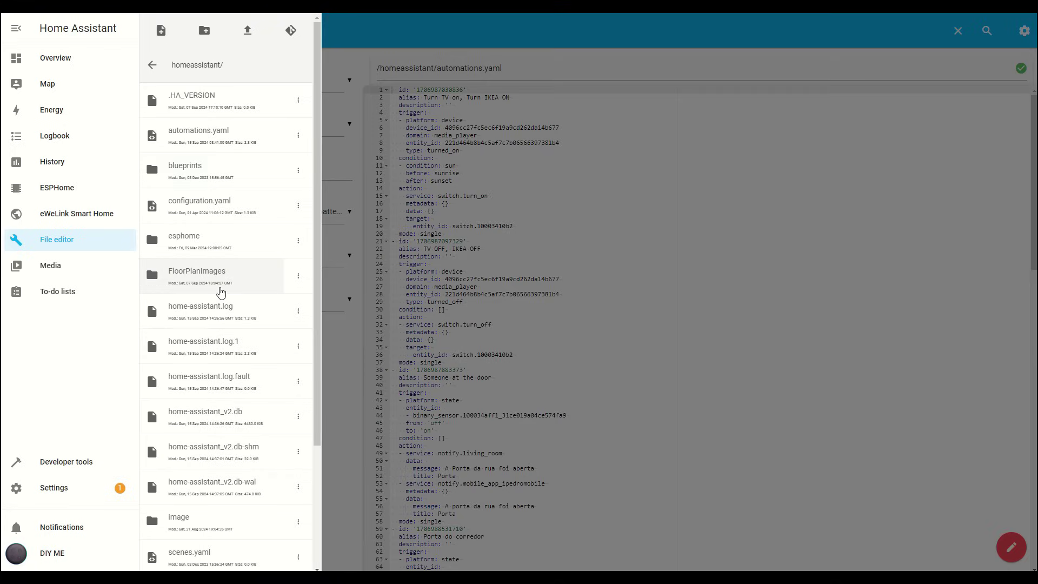
scroll(218, 296, down, 3)
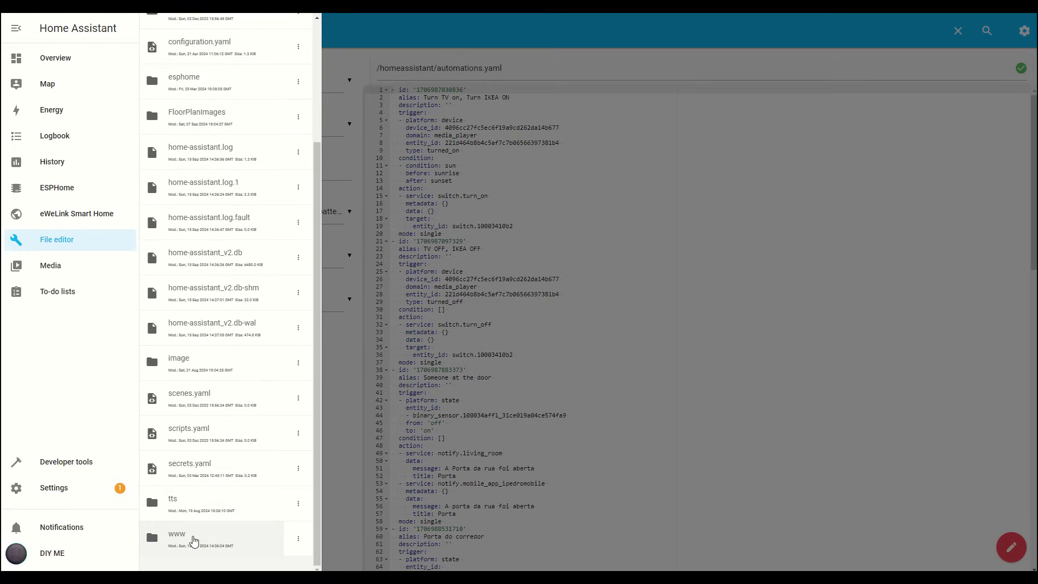
click(193, 540)
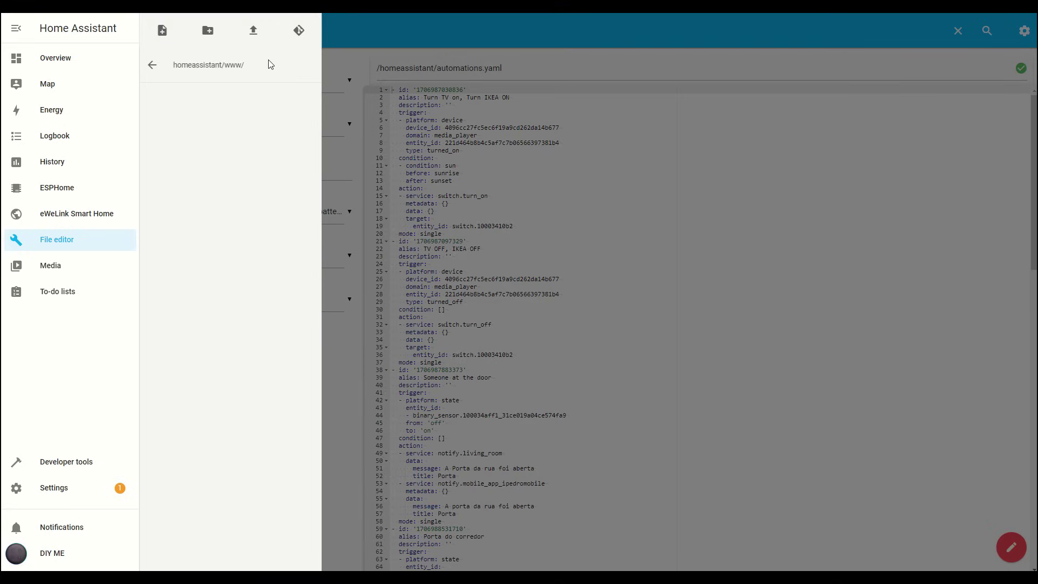
click(253, 31)
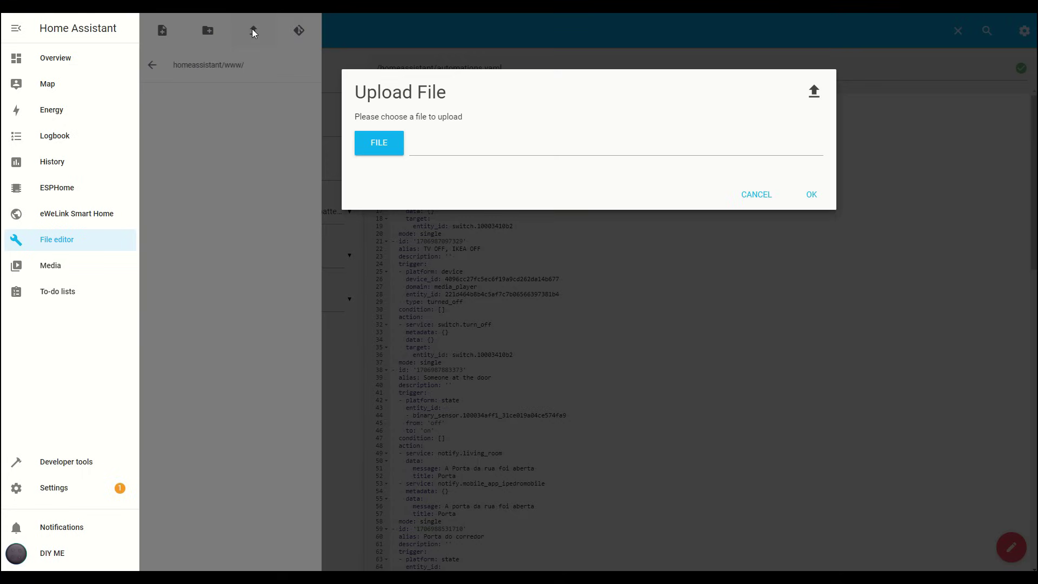
click(377, 144)
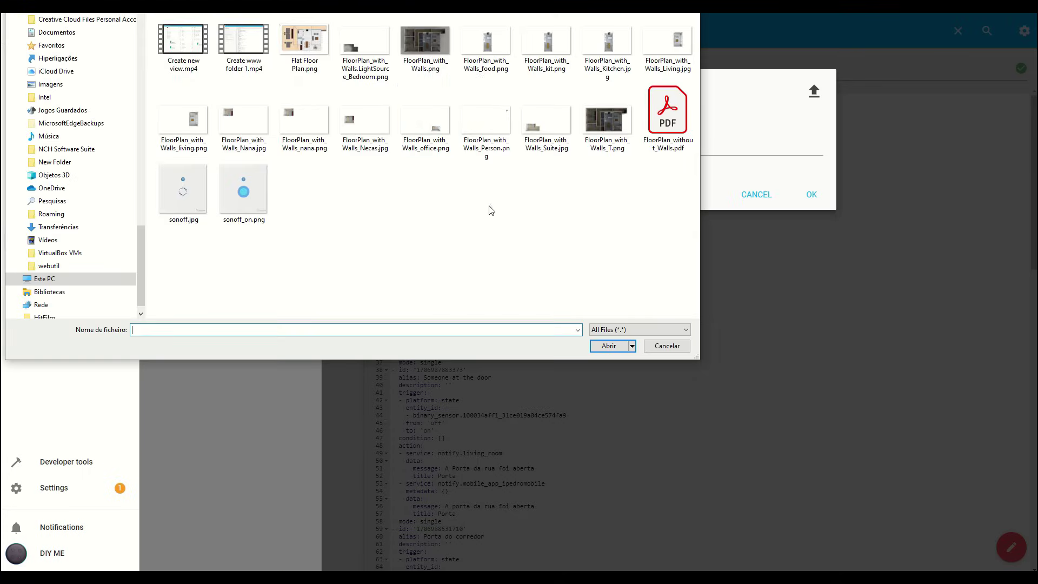
double_click(602, 128)
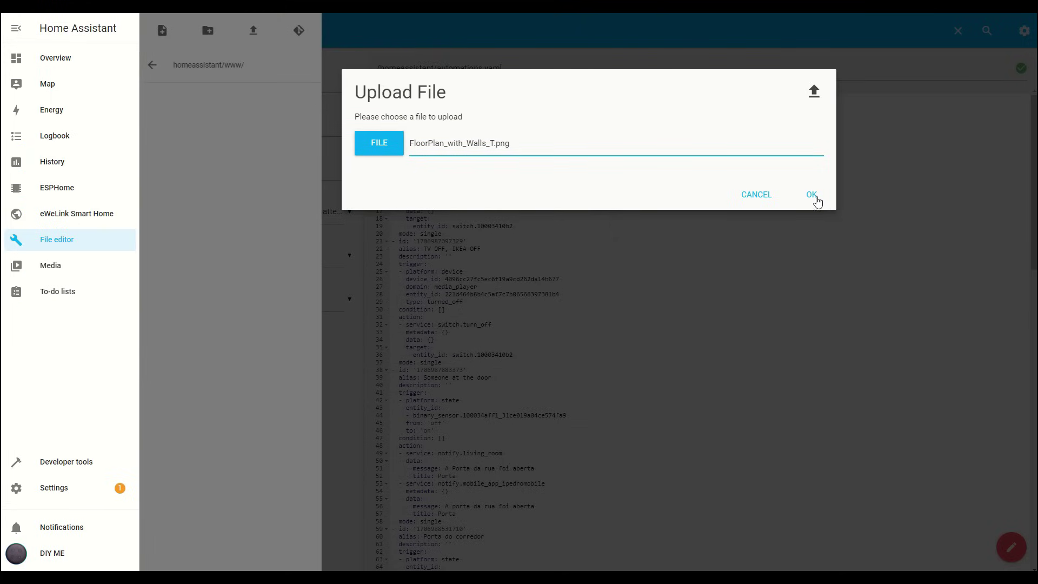
click(814, 197)
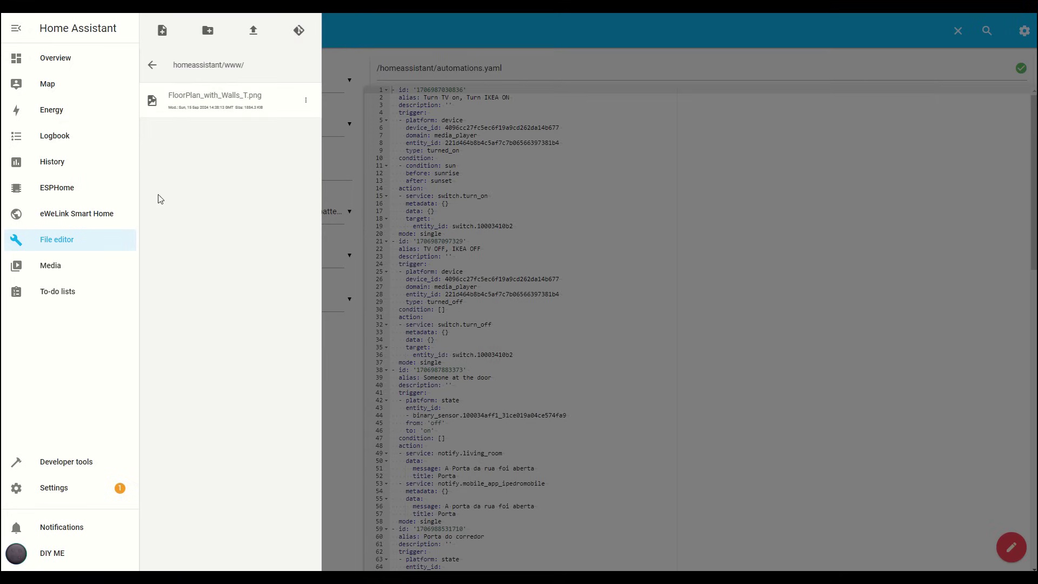
Add a Picture elements card to the Floor Plan dashboard view
click(60, 62)
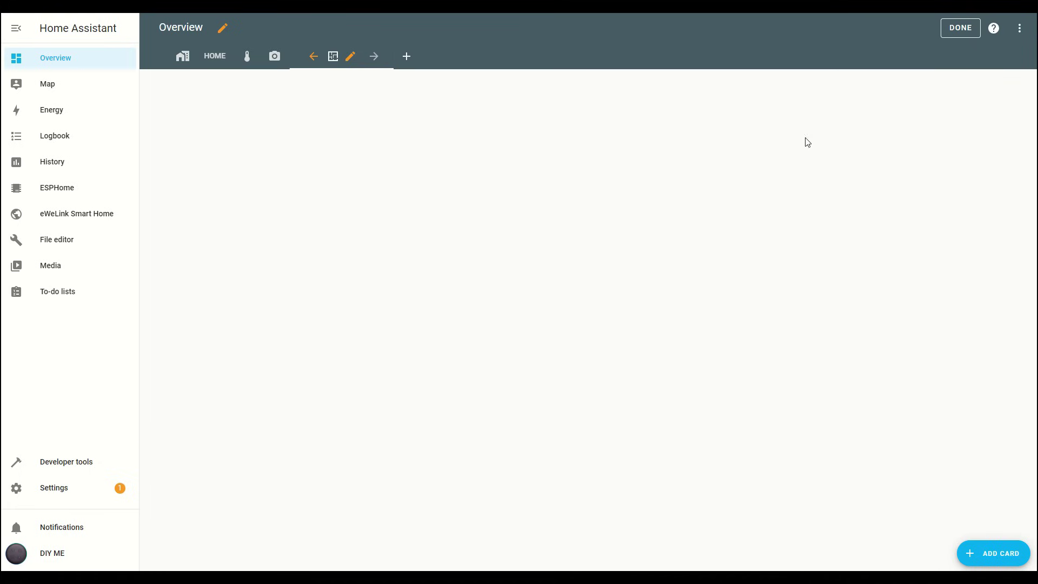
click(995, 553)
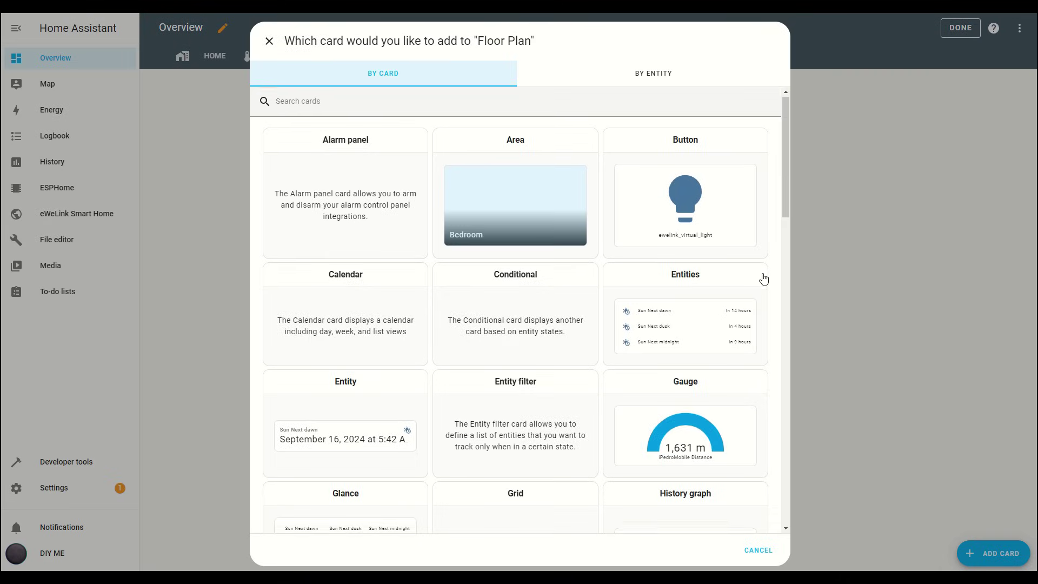
scroll(767, 283, down, 10)
scroll(767, 287, down, 4)
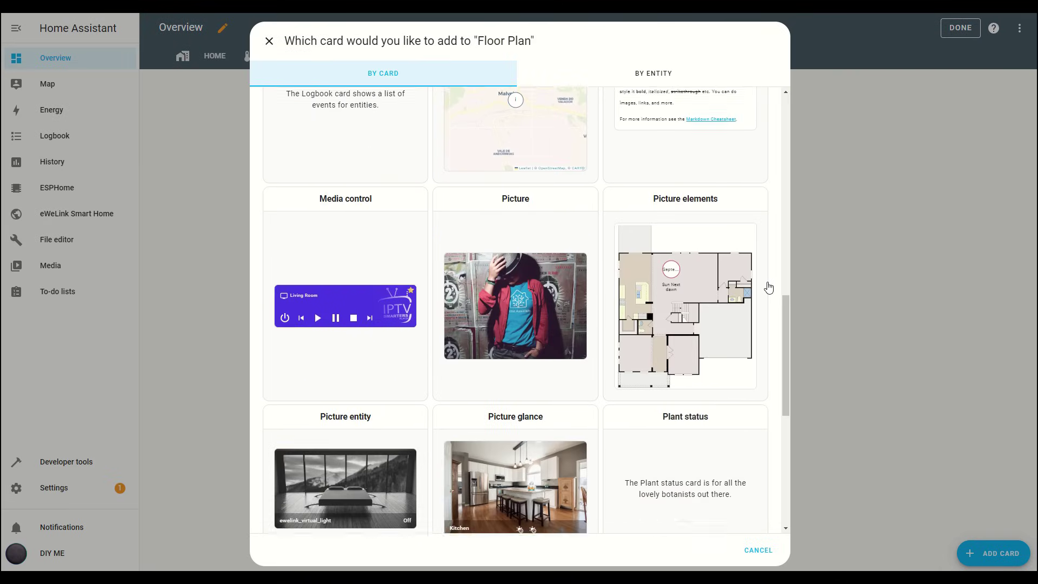
click(723, 297)
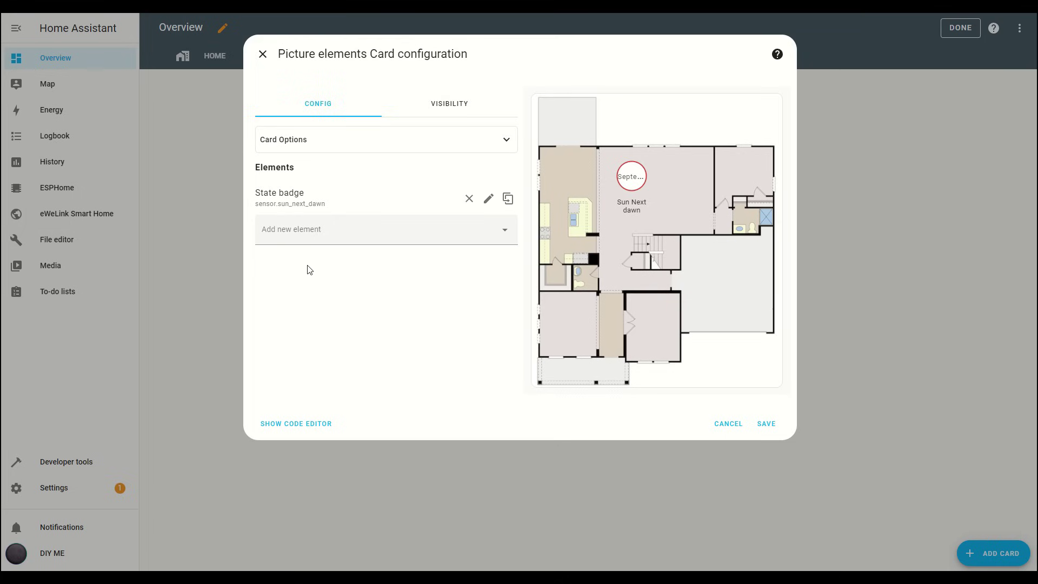
Delete the sample sun_next_dawn State badge and expand the card's options
click(469, 198)
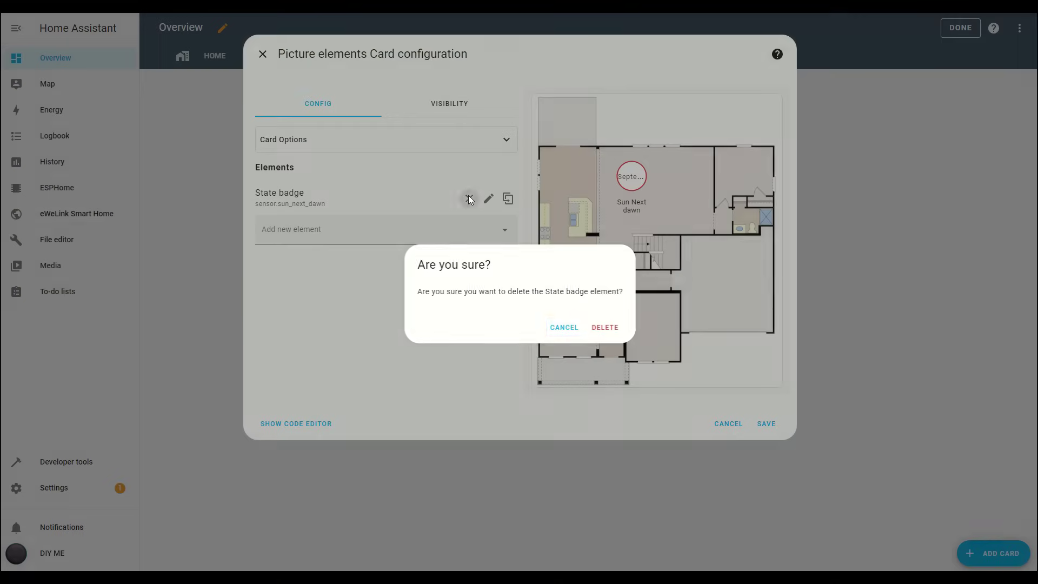
click(601, 327)
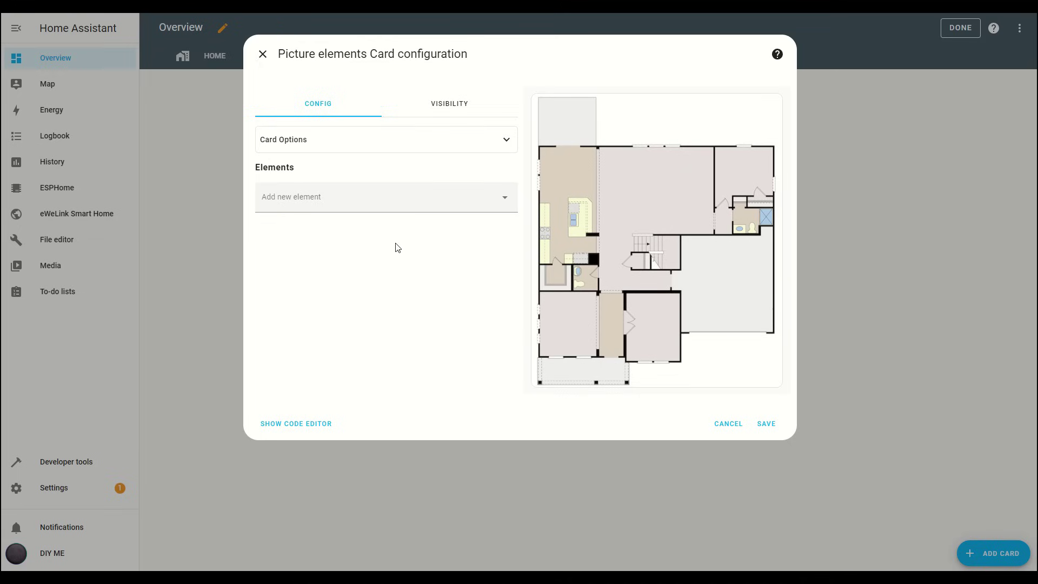
click(426, 141)
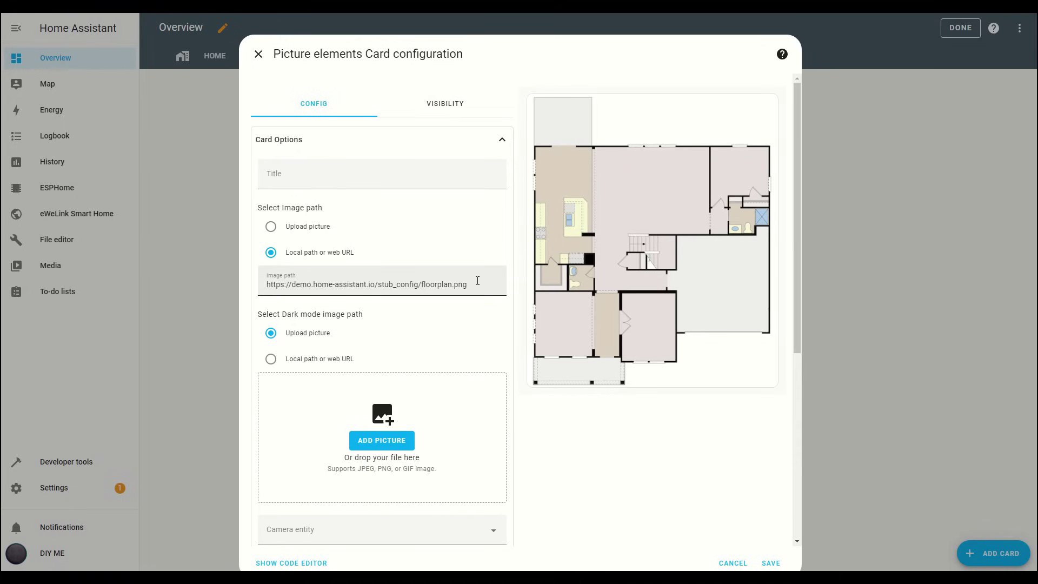
Set the card image to /local/FloorPlan_with_Walls_T.png, fixing the capital W, and save the card
drag(477, 280, 241, 287)
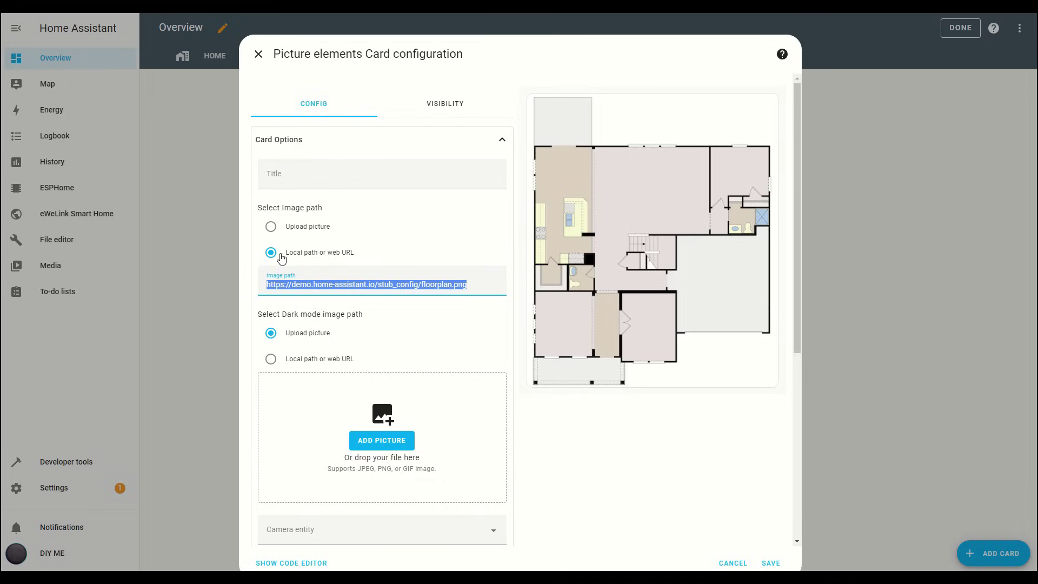
text(/)
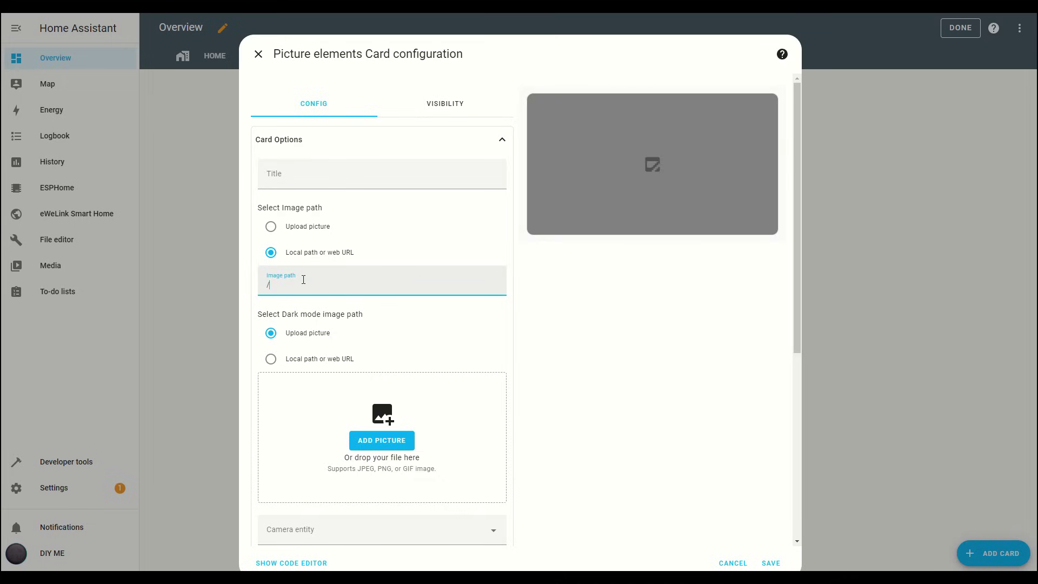
text(local/FloorPlan_With_Walls_T.pn)
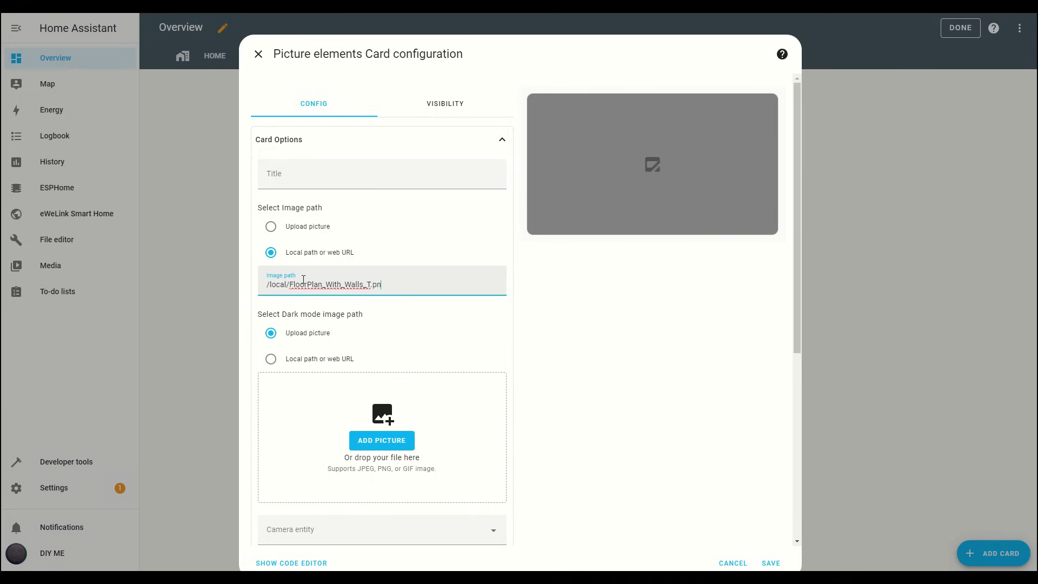
text(g)
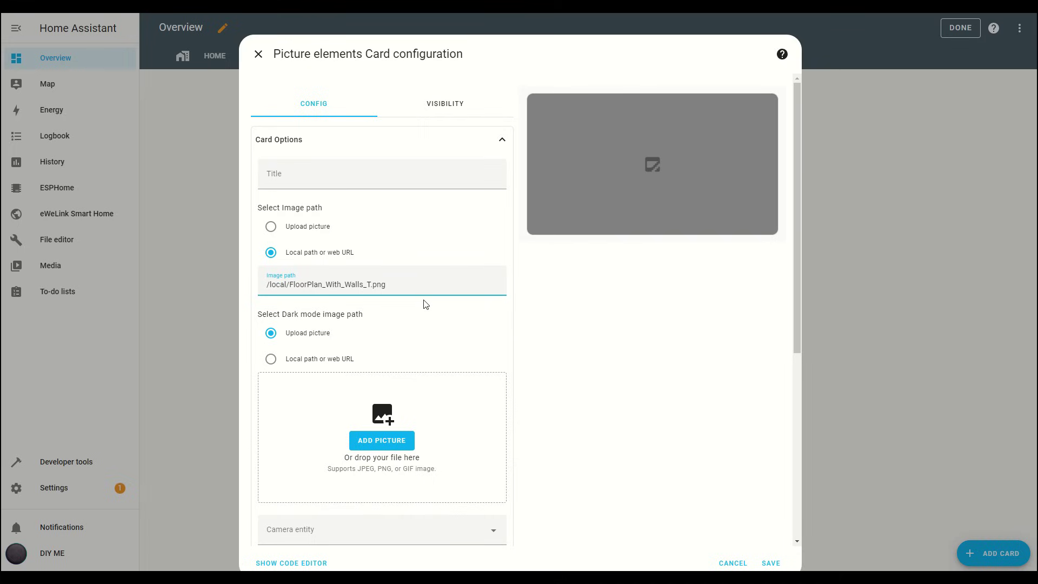
click(335, 288)
key(BackSpace)
text(w)
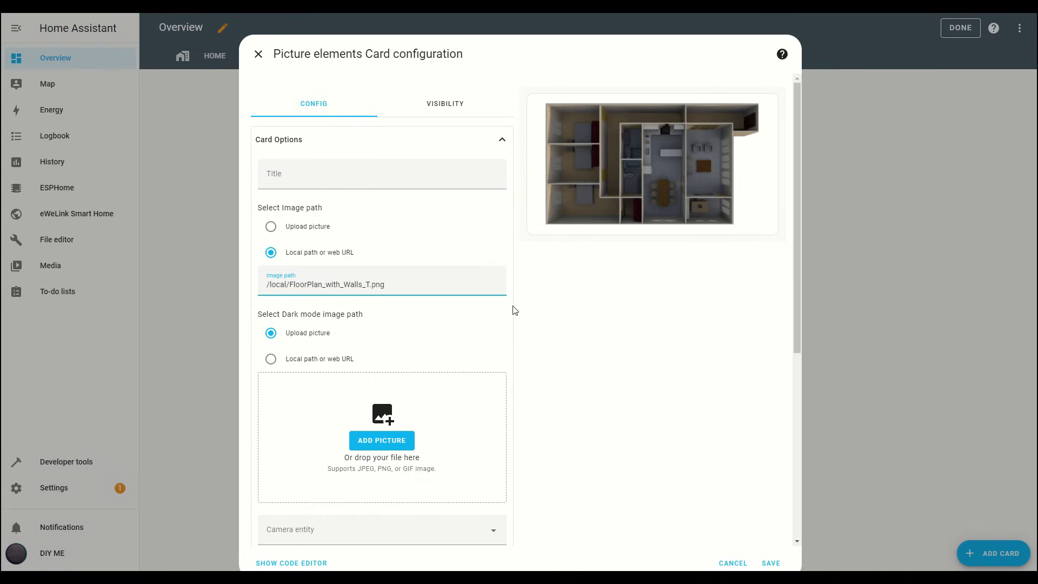
click(539, 310)
scroll(620, 339, down, 2)
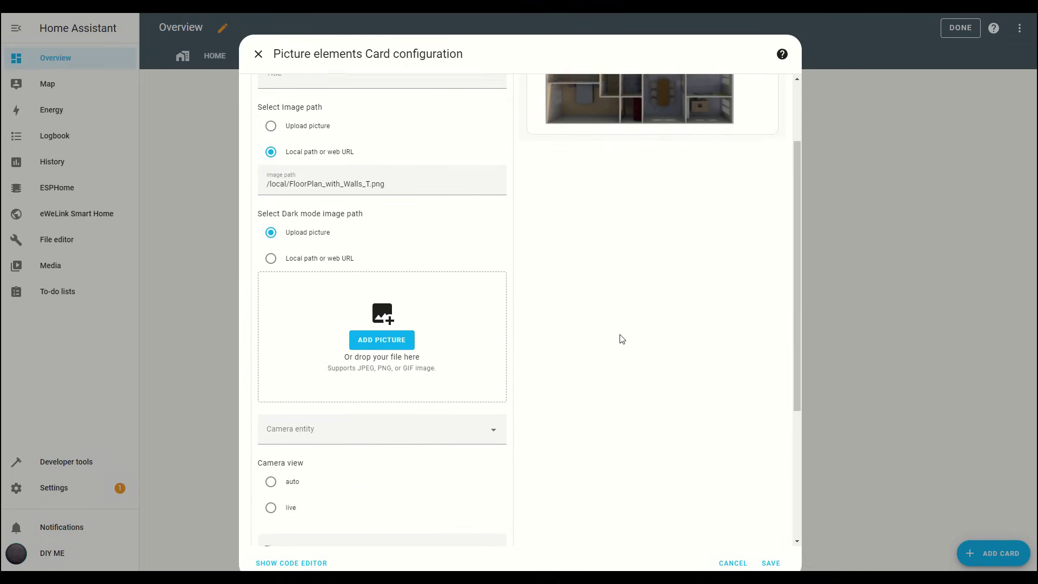
click(771, 563)
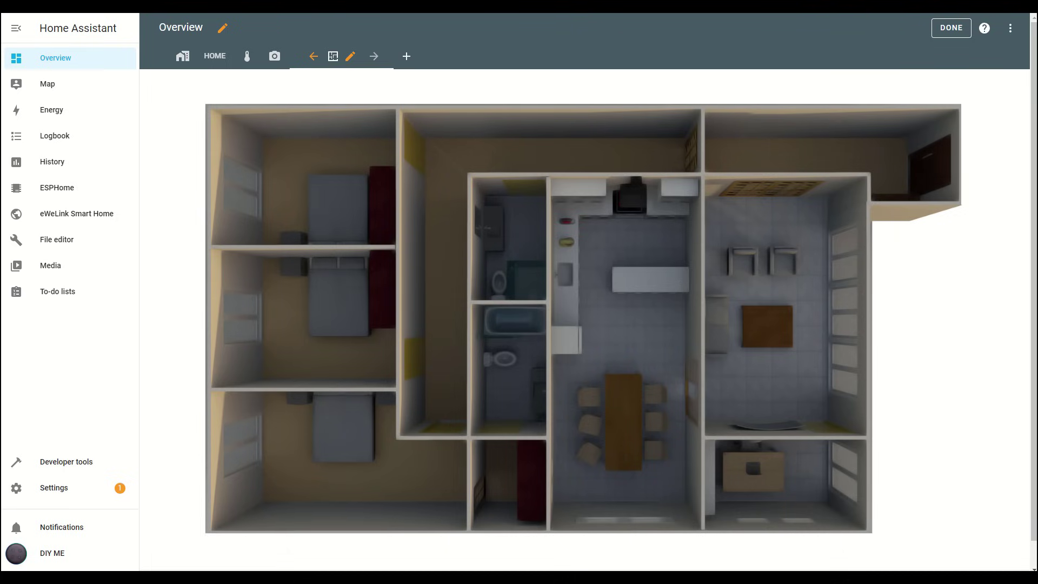
Toggle the top-left bedroom's light off from the floor-plan card
scroll(296, 264, down, 1)
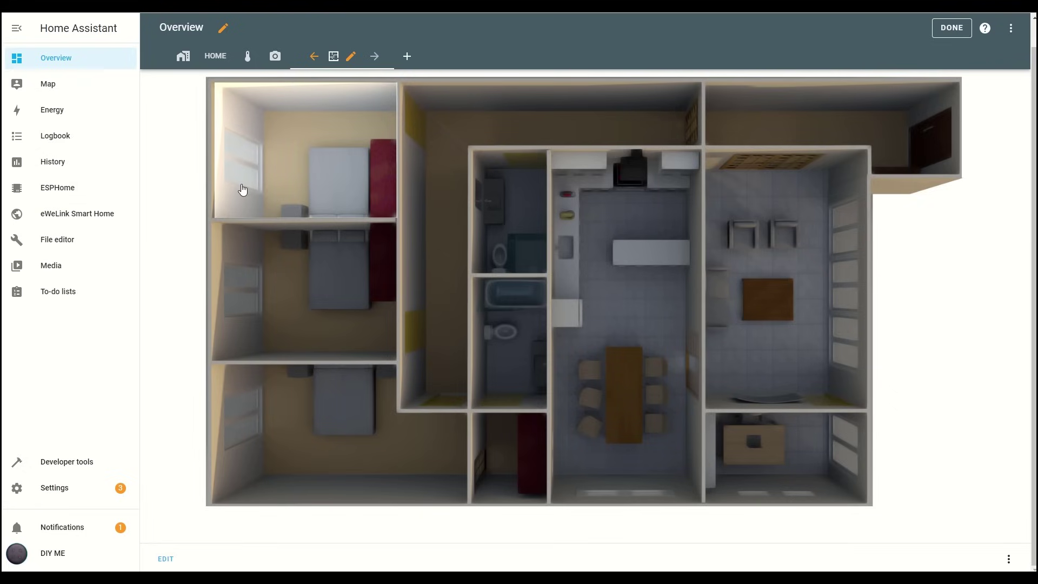
click(433, 254)
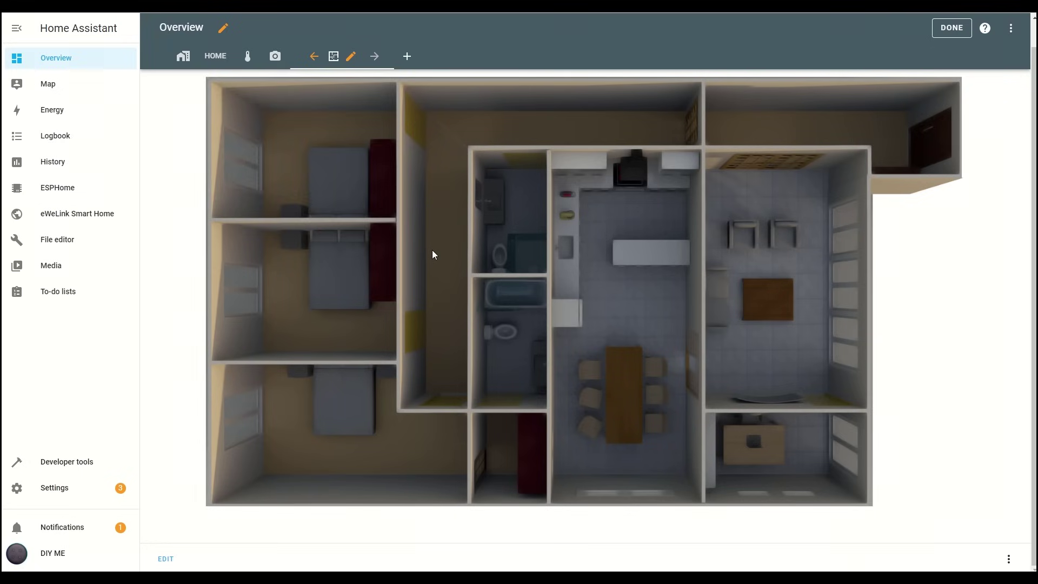
Switch the top-left bedroom's light back on from the floor-plan dashboard
click(433, 252)
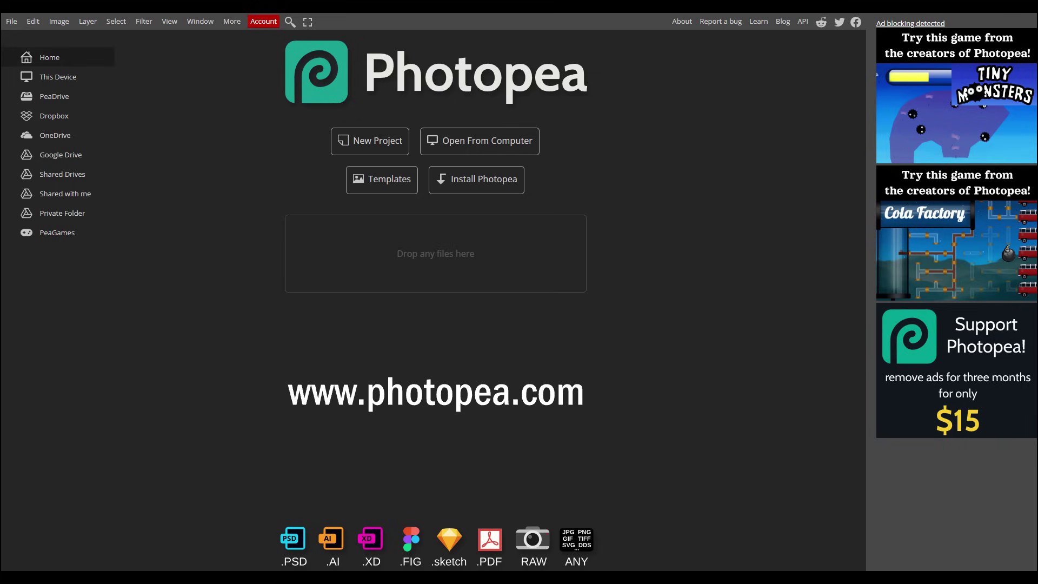
Open FloorPlan_with_Walls_T in Photopea and copy the top-left bedroom onto Layer 1
drag(567, 298, 428, 281)
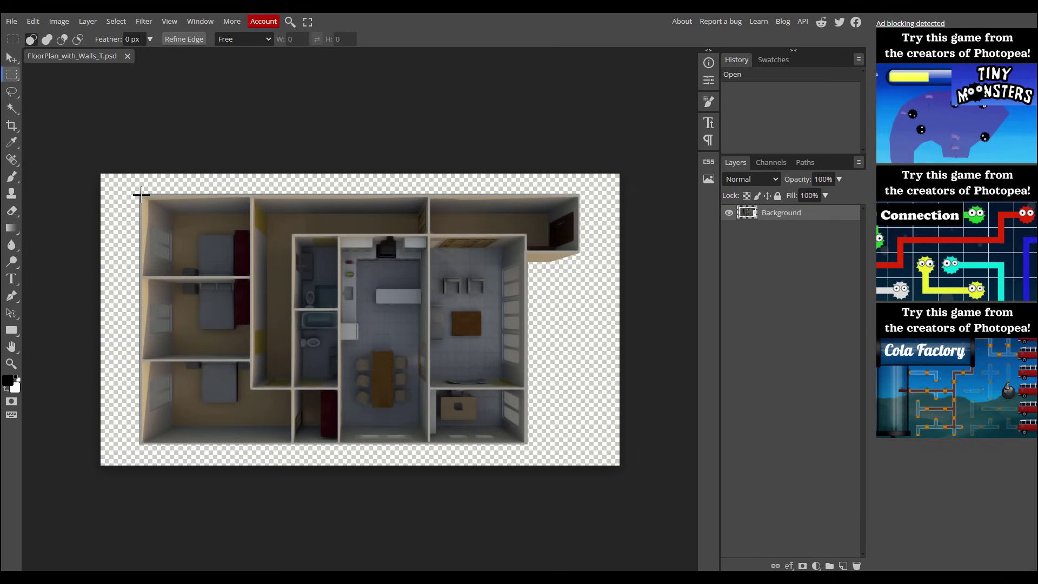
drag(140, 195, 251, 275)
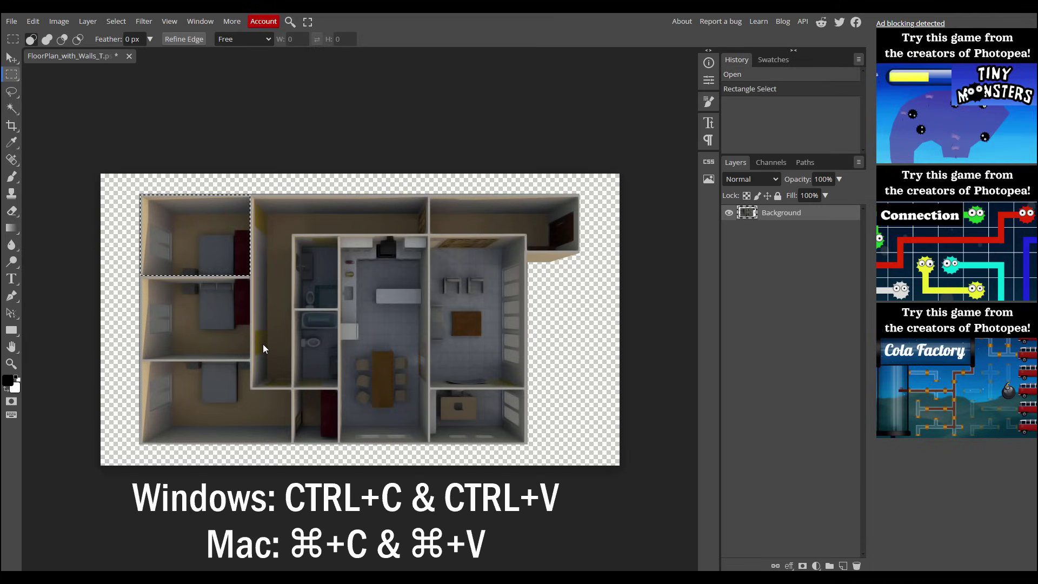
key(ctrl+v)
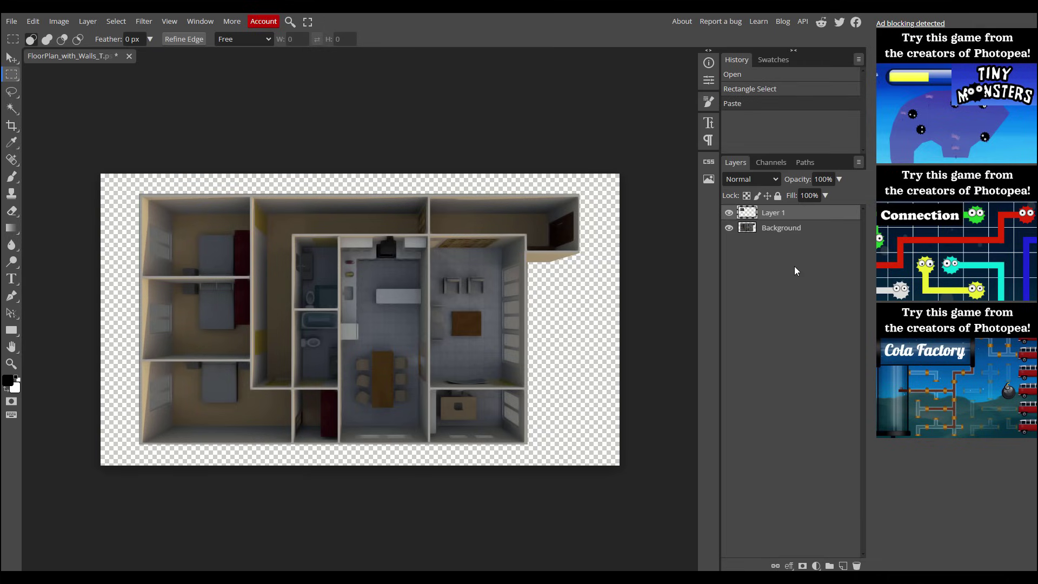
click(778, 229)
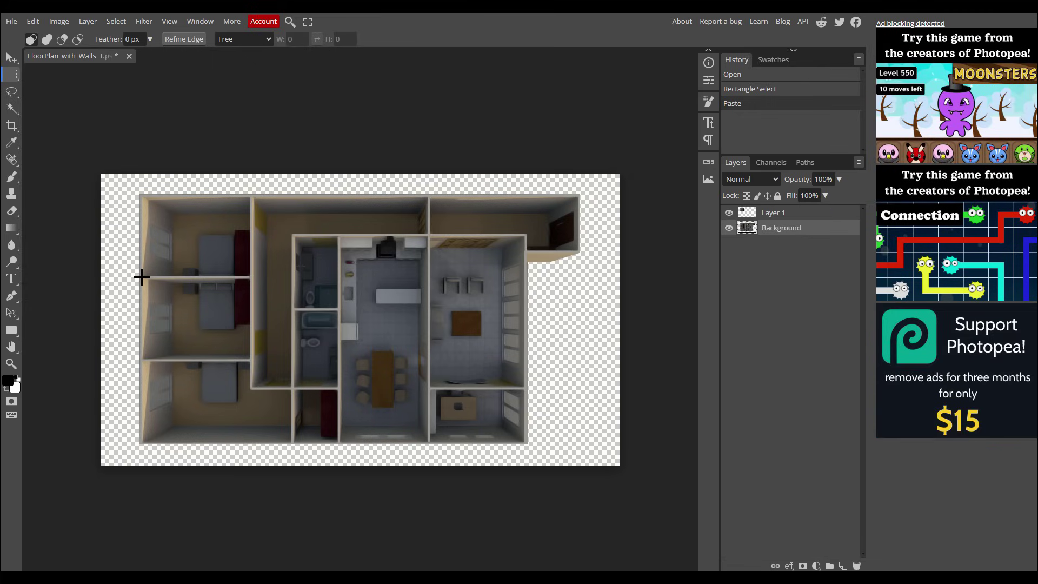
Copy the middle-left bedroom and the bottom-left bedroom with its entry area onto Layers 2 and 3
drag(142, 277, 249, 359)
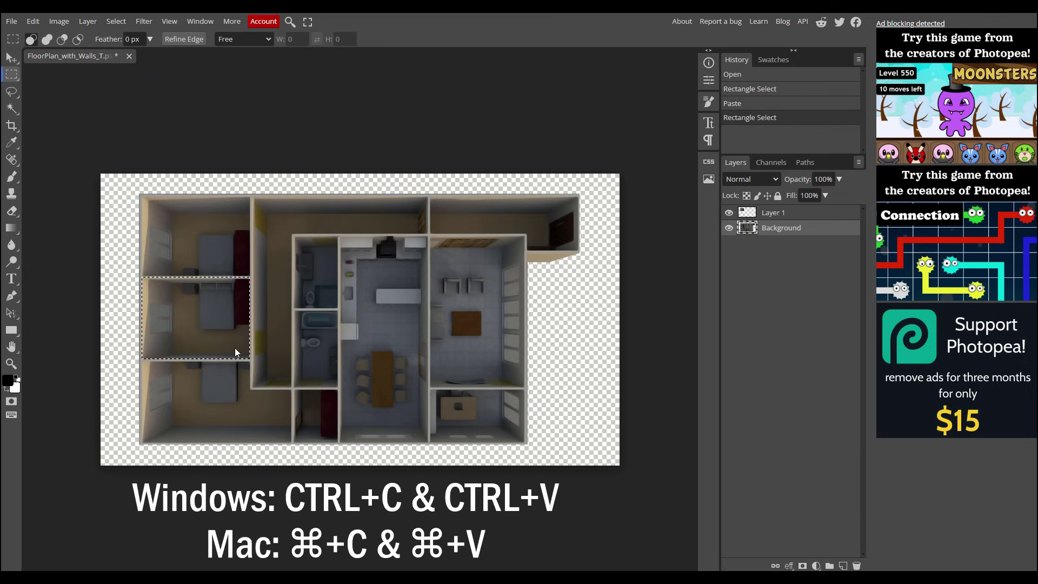
key(ctrl+v)
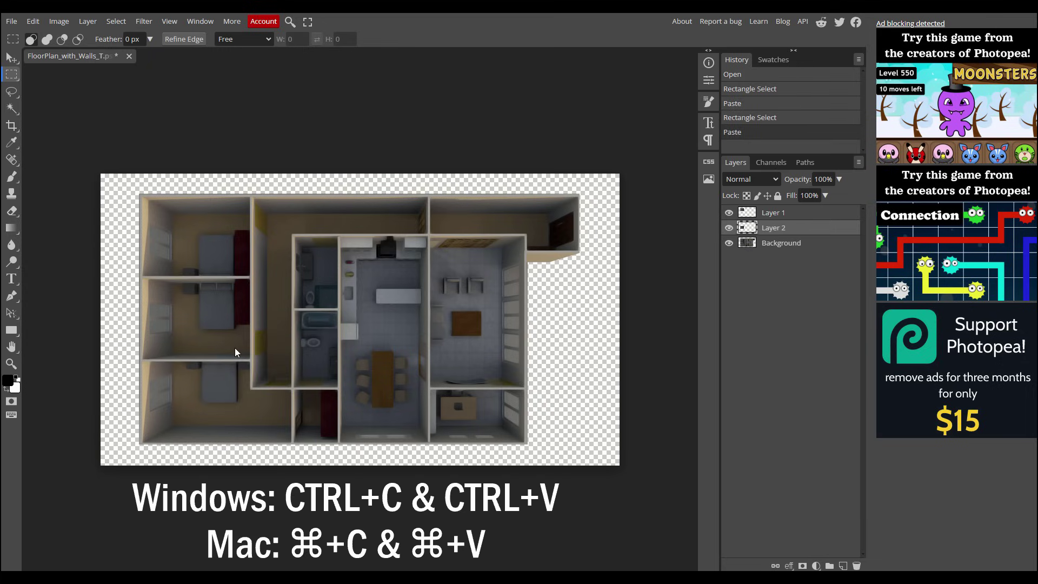
click(784, 246)
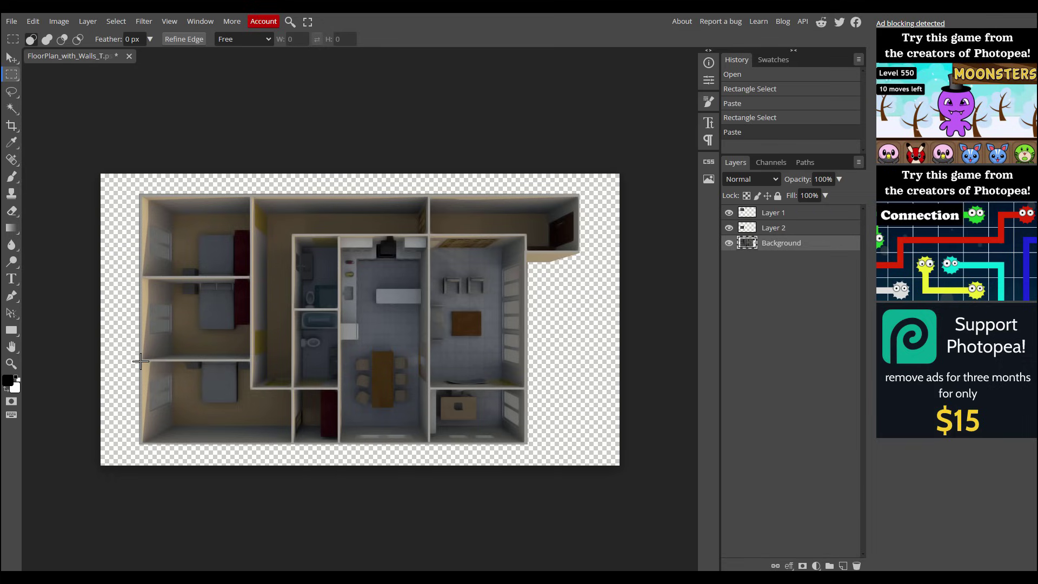
drag(141, 360, 250, 444)
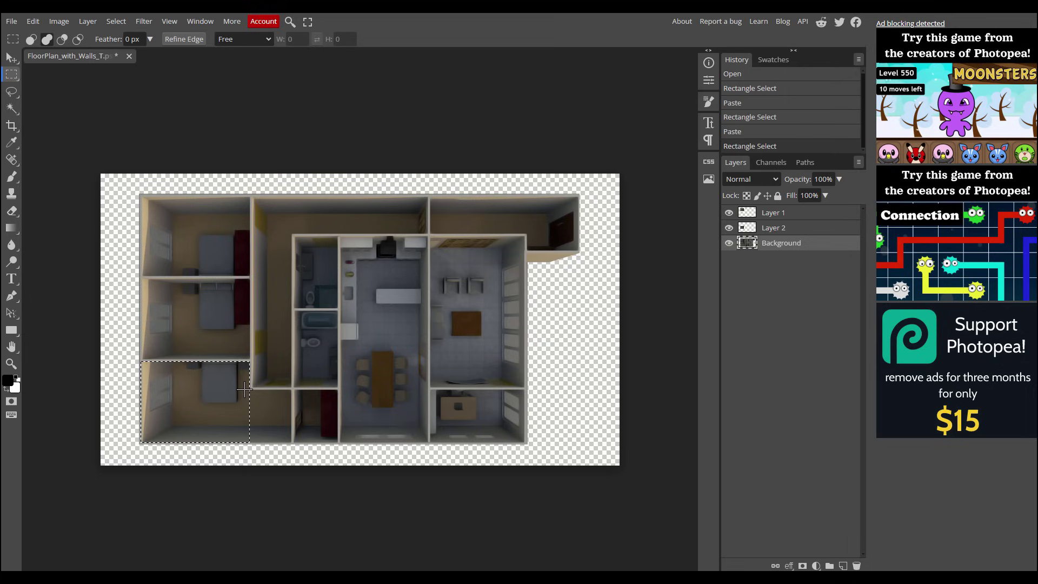
drag(241, 388, 292, 443)
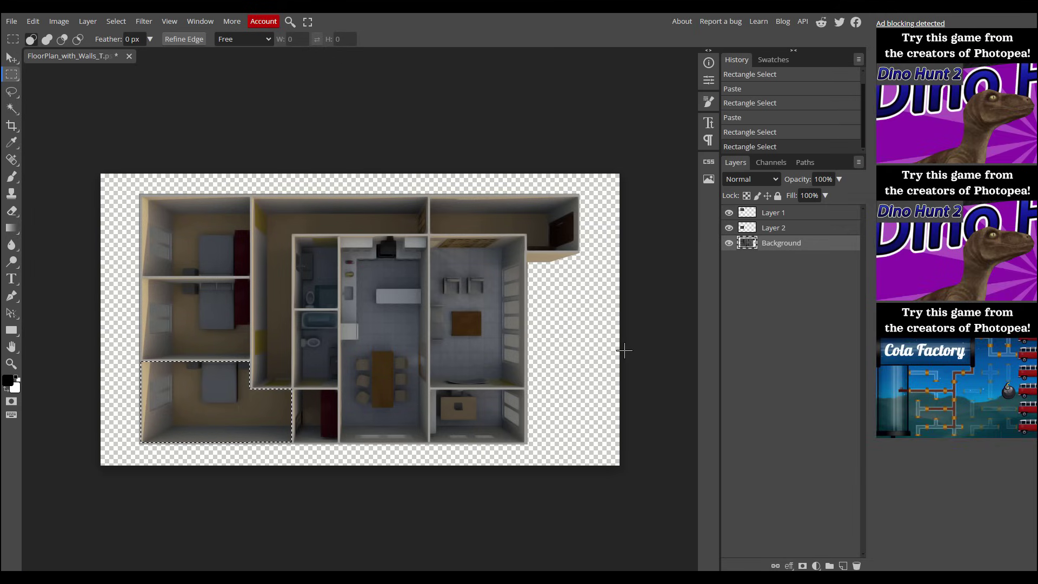
key(ctrl+c)
key(ctrl+v)
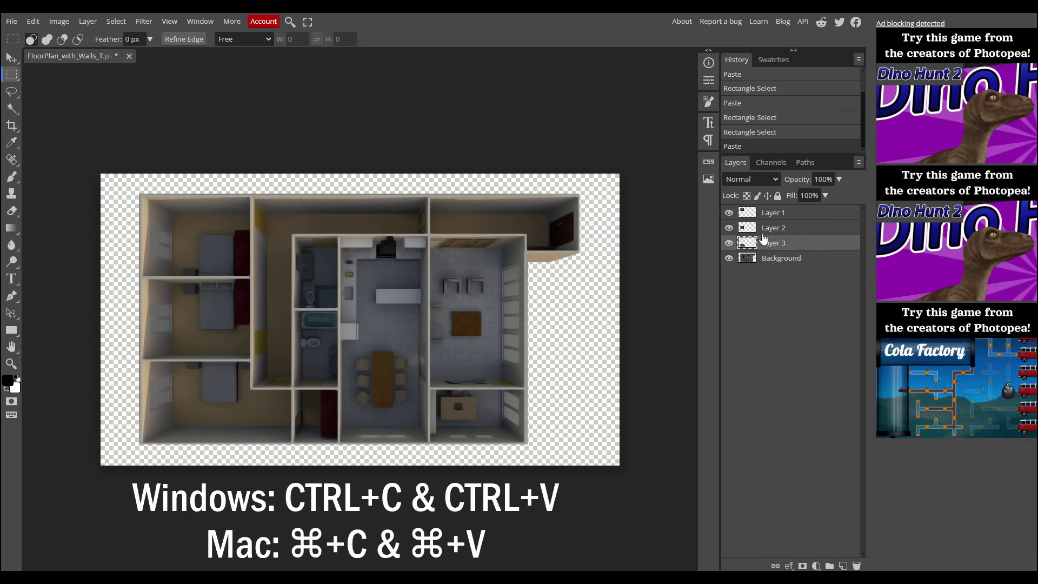
Add a Levels adjustment above Layer 1 with input levels 11, 1.21 and 140
click(817, 216)
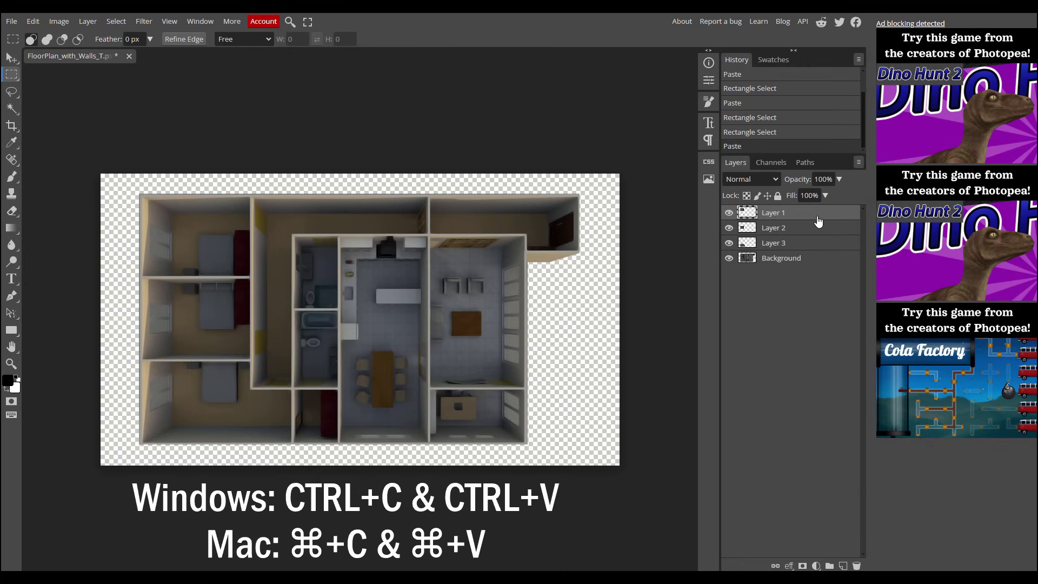
click(816, 565)
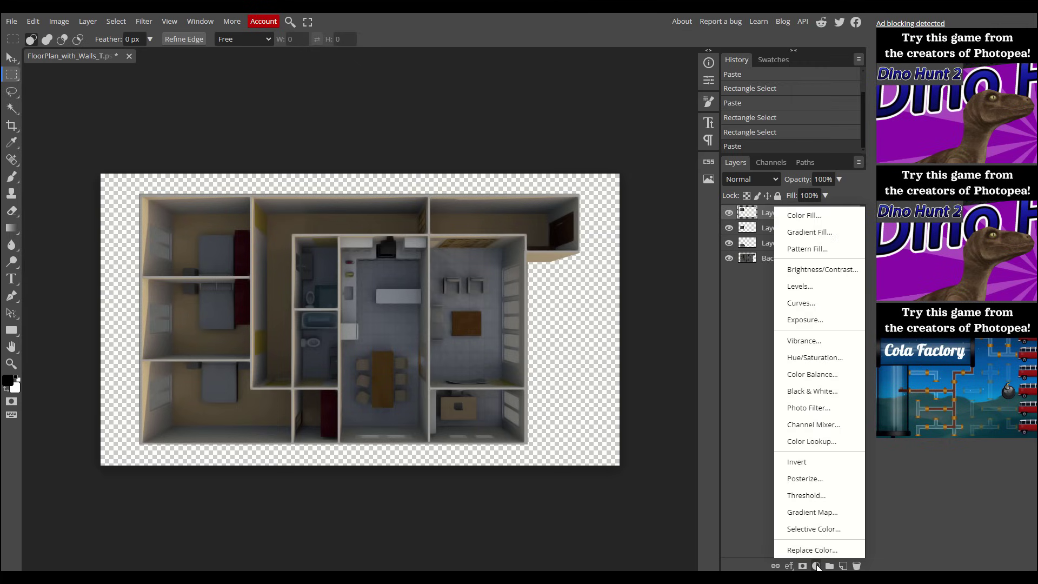
click(809, 287)
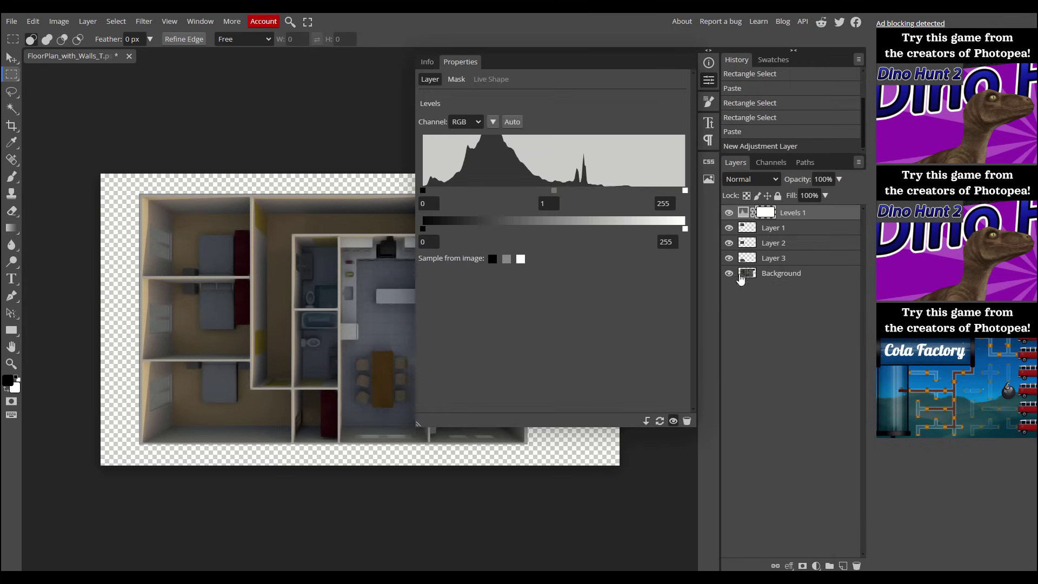
drag(684, 190, 570, 192)
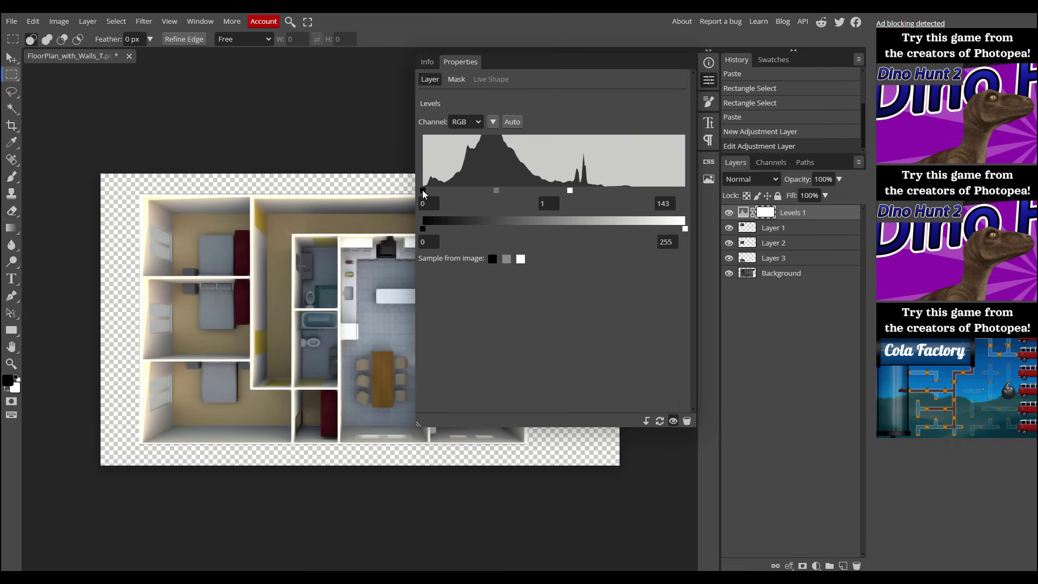
drag(423, 190, 434, 194)
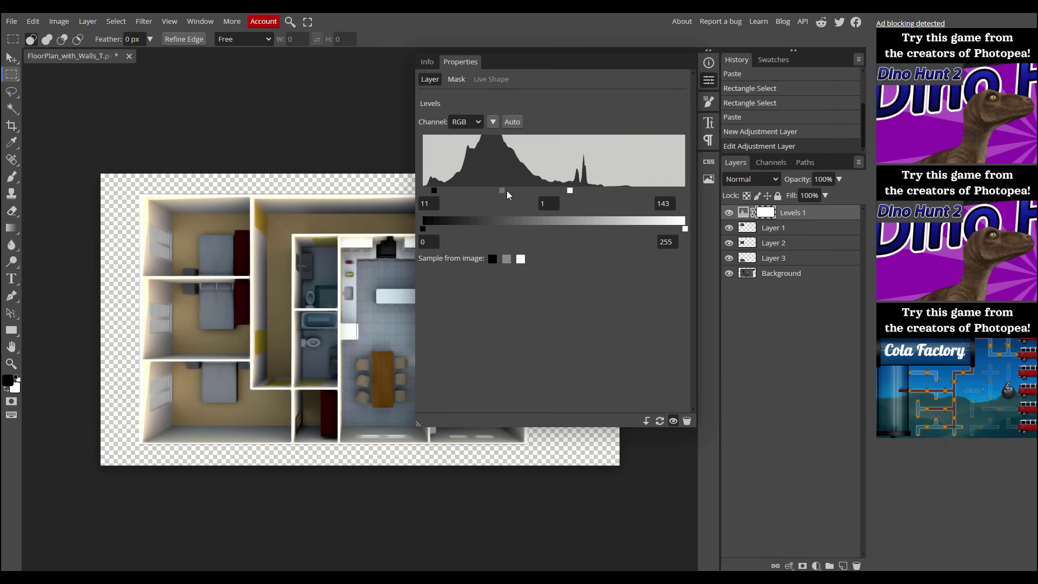
drag(502, 192, 498, 193)
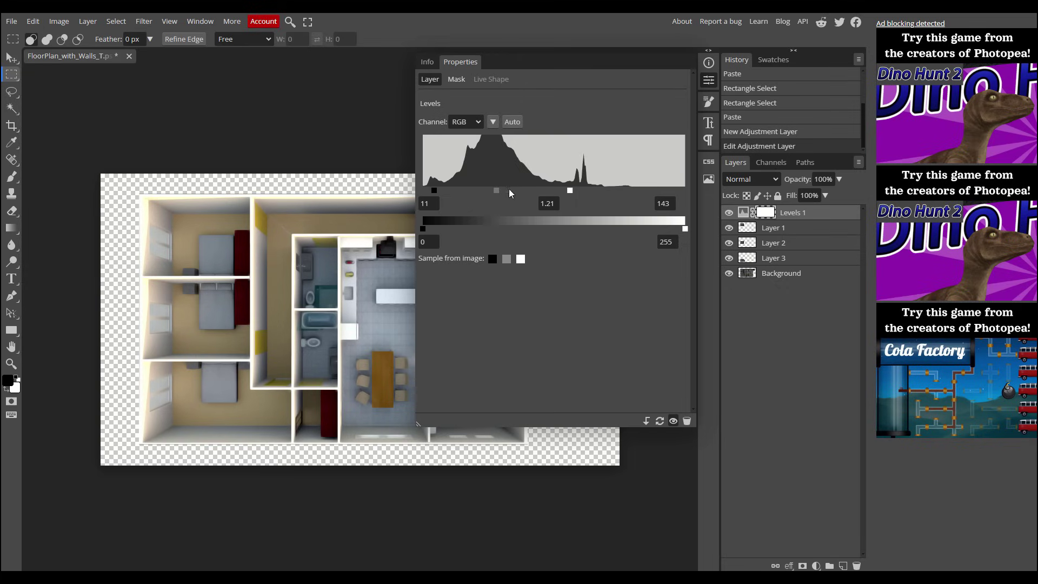
drag(572, 195, 568, 195)
Hide Background, Layer 2 and Layer 3 and export the first bedroom as Bedroom1 PNG
click(708, 81)
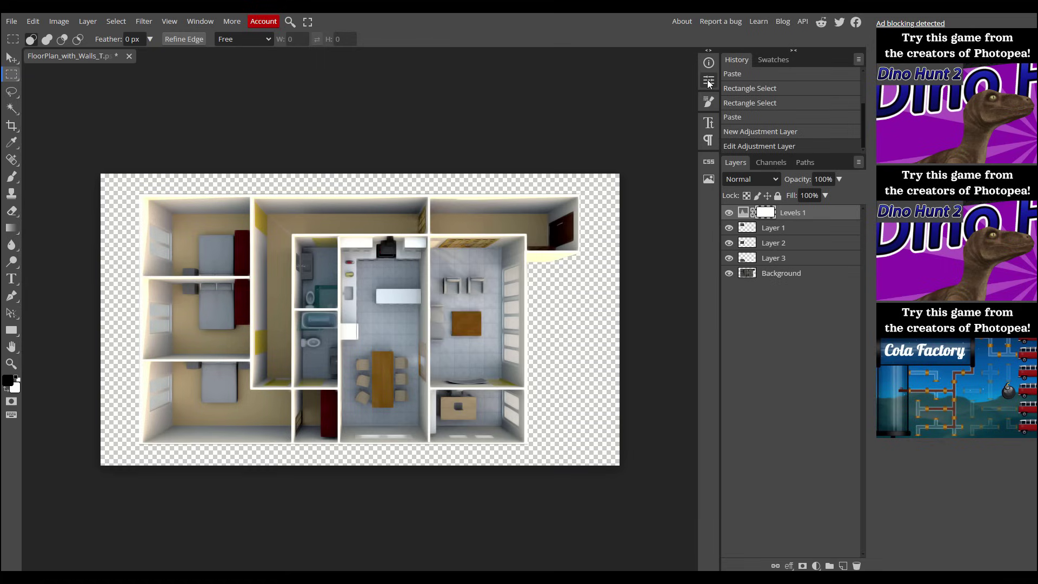
click(728, 274)
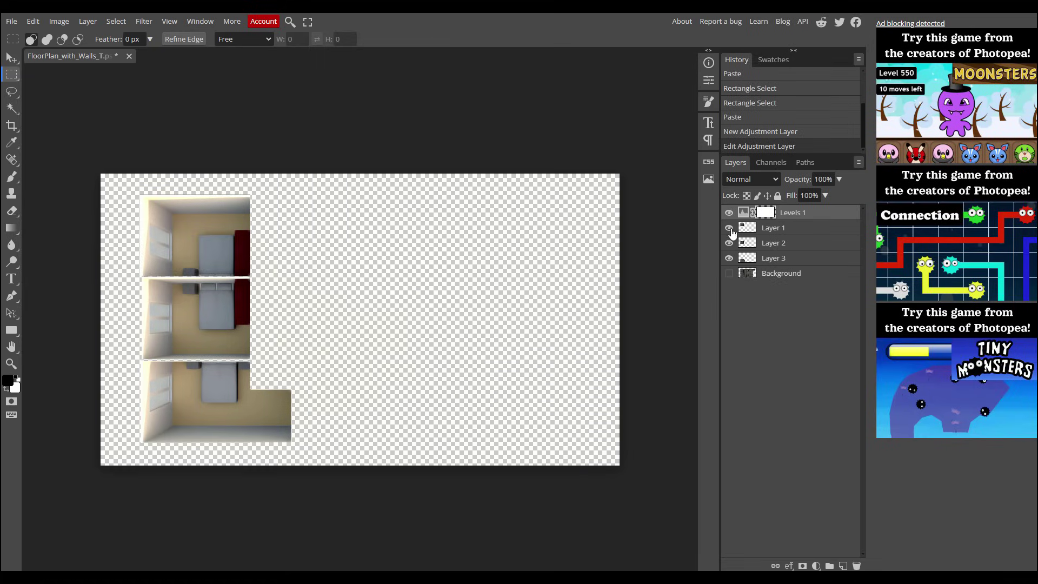
click(728, 258)
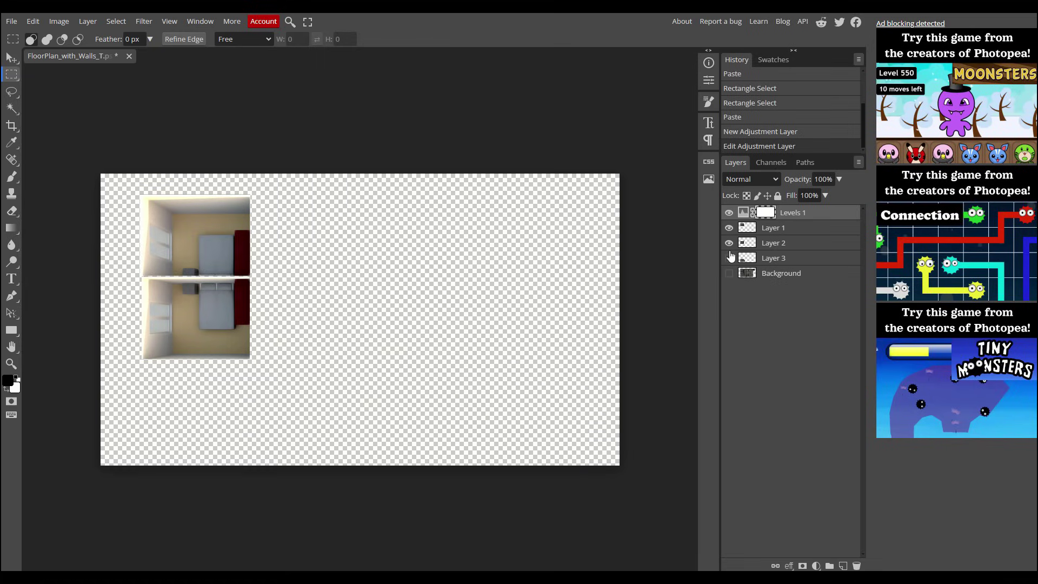
click(729, 244)
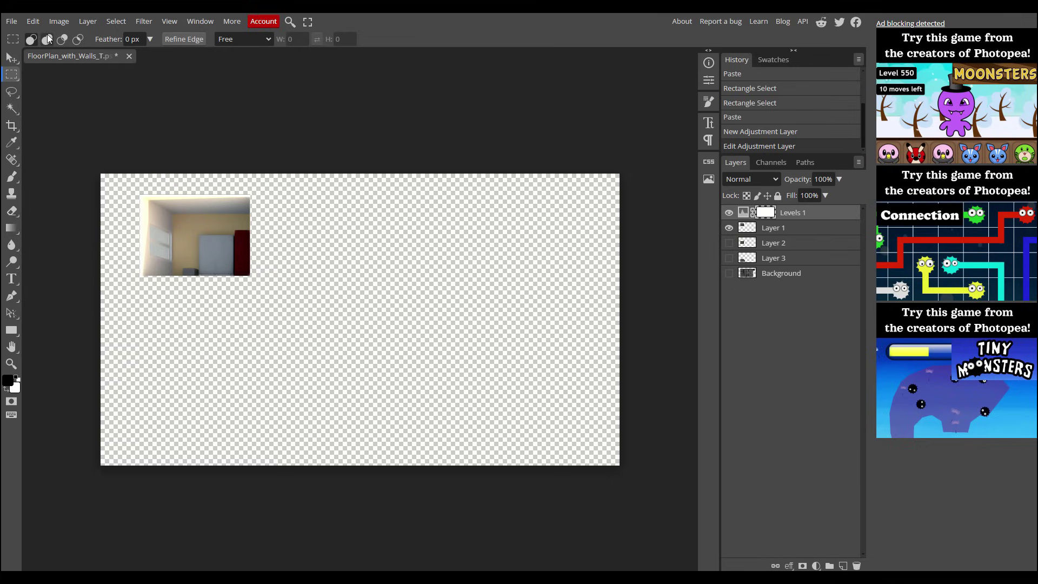
click(11, 22)
mouse_move(42, 184)
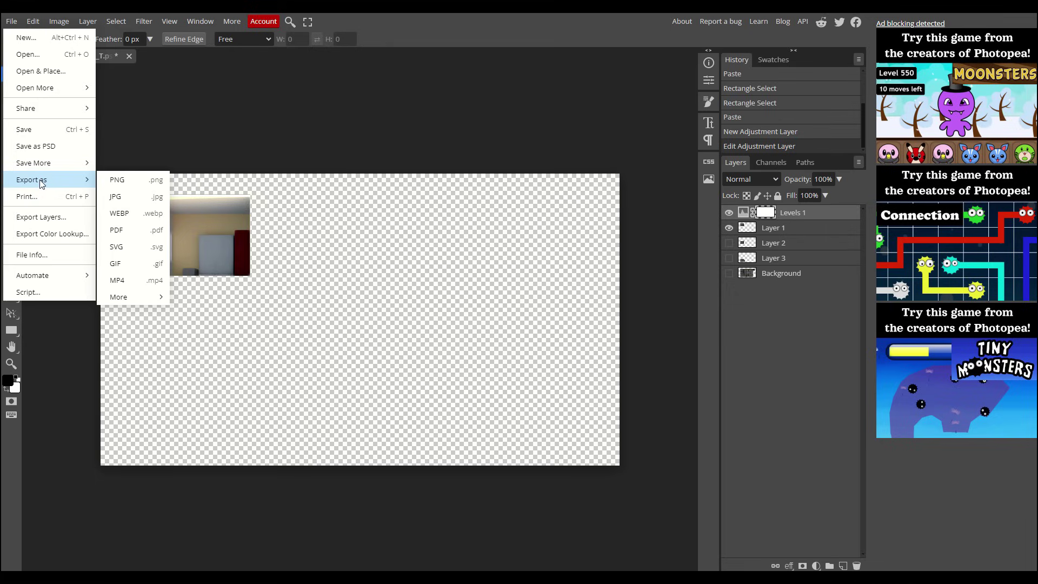
click(128, 186)
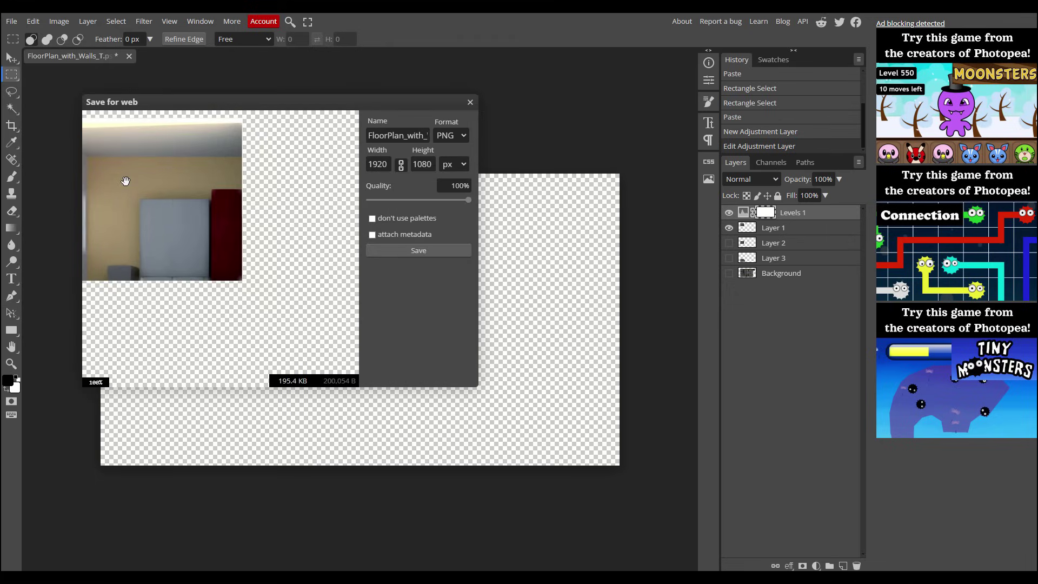
click(370, 136)
drag(370, 136, 487, 134)
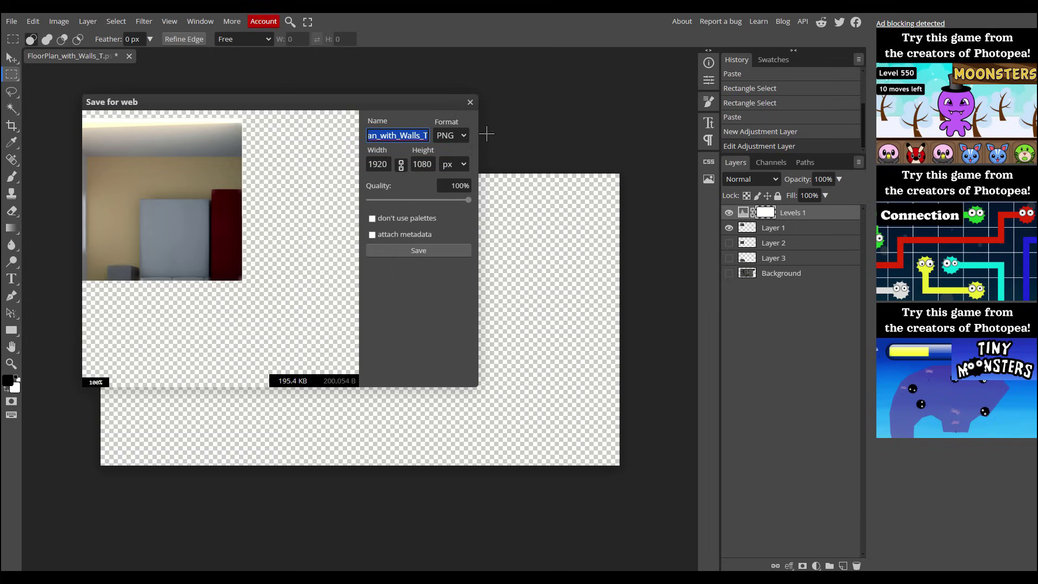
text(Bed)
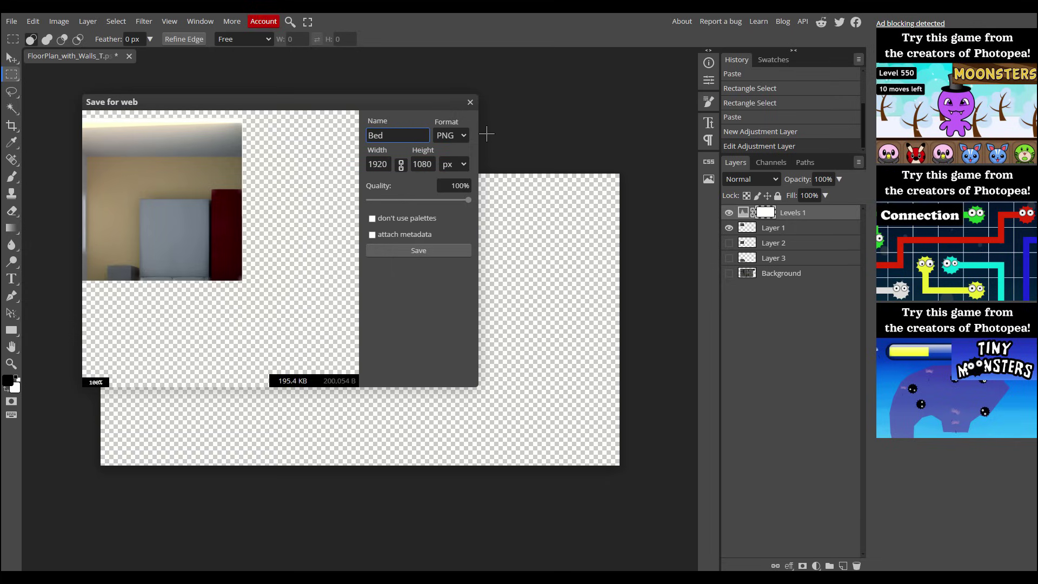
text(room1)
click(430, 248)
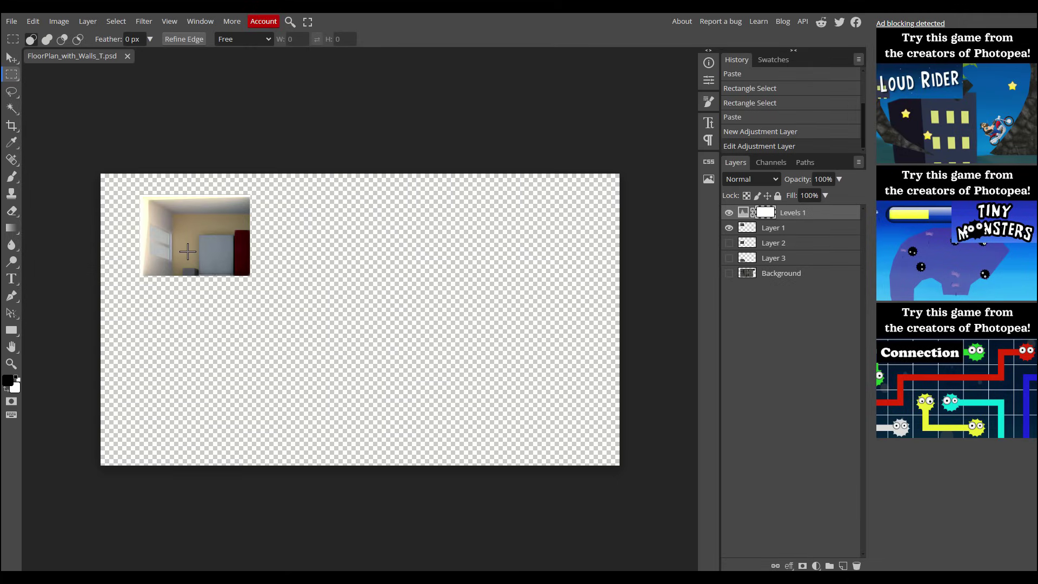
Show only the second bedroom layer and export it as Bedroom2 PNG
click(729, 228)
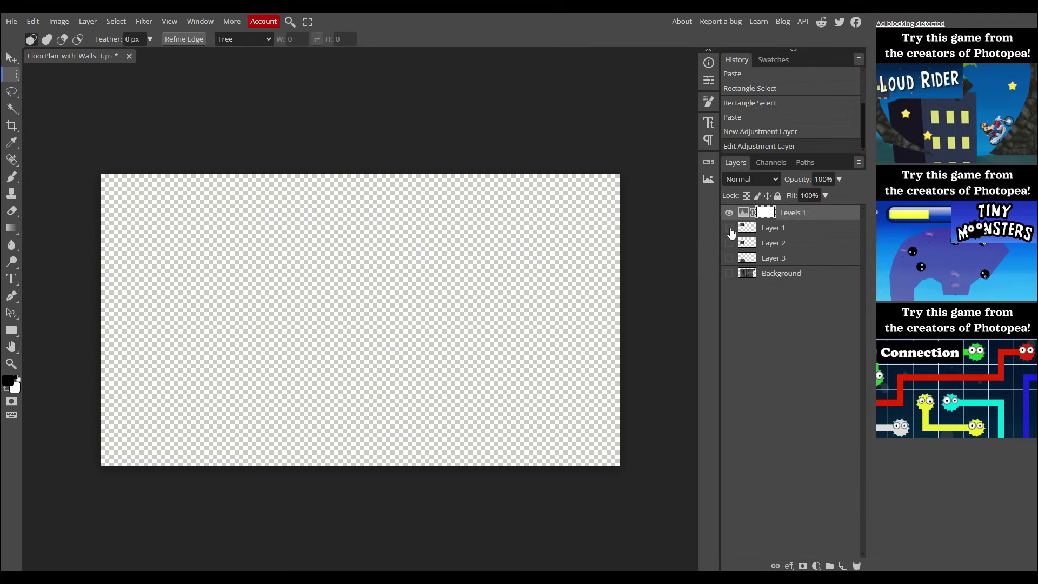
click(728, 243)
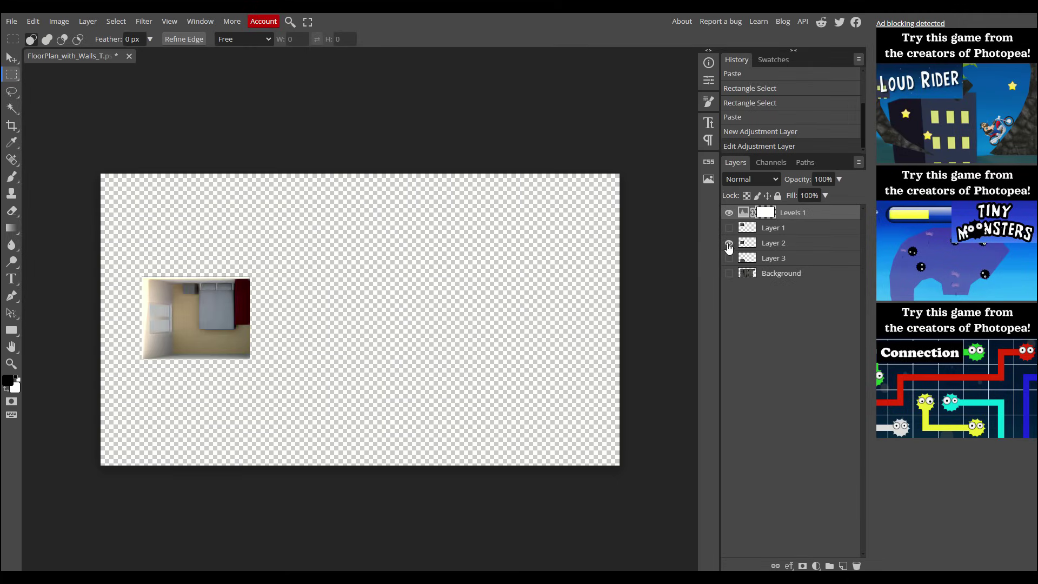
click(9, 24)
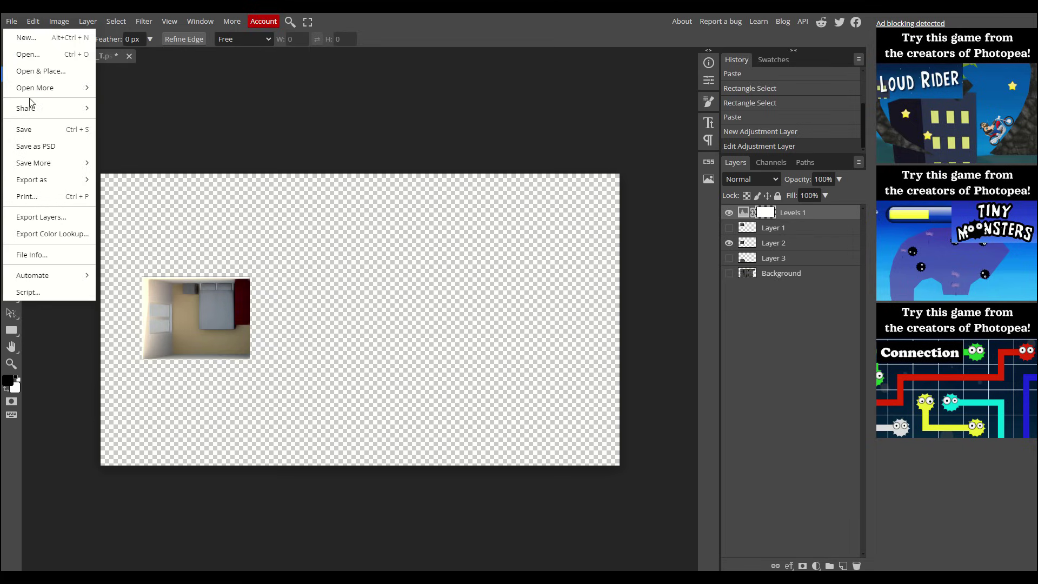
mouse_move(58, 186)
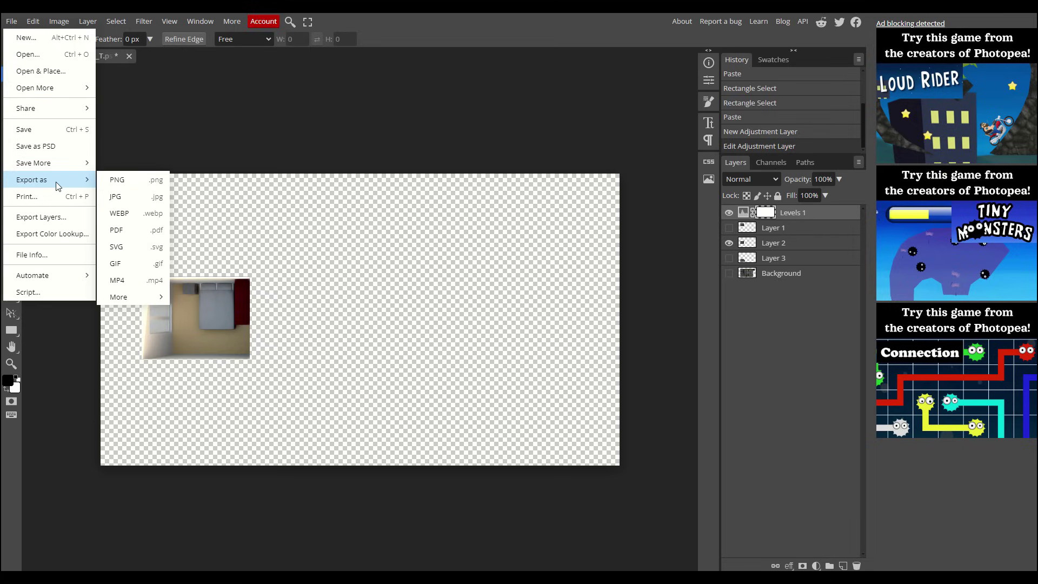
click(119, 179)
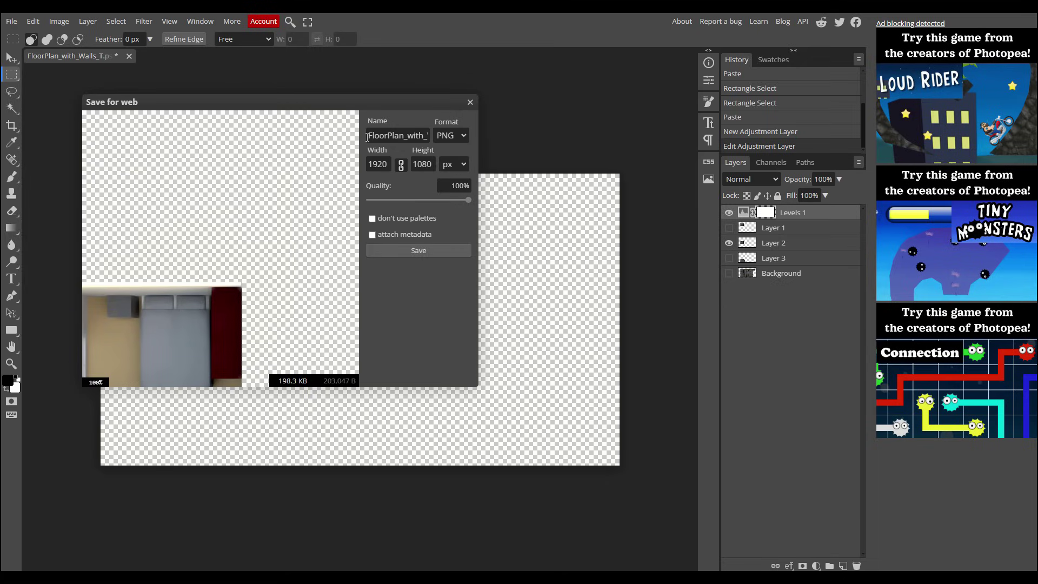
drag(369, 135, 755, 138)
text(Bedroom2)
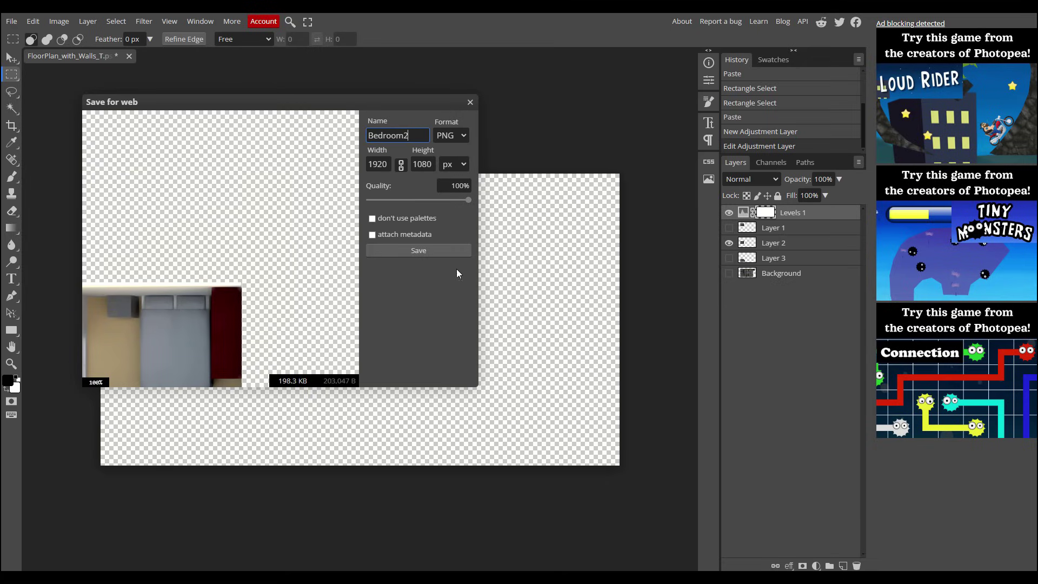
key(Return)
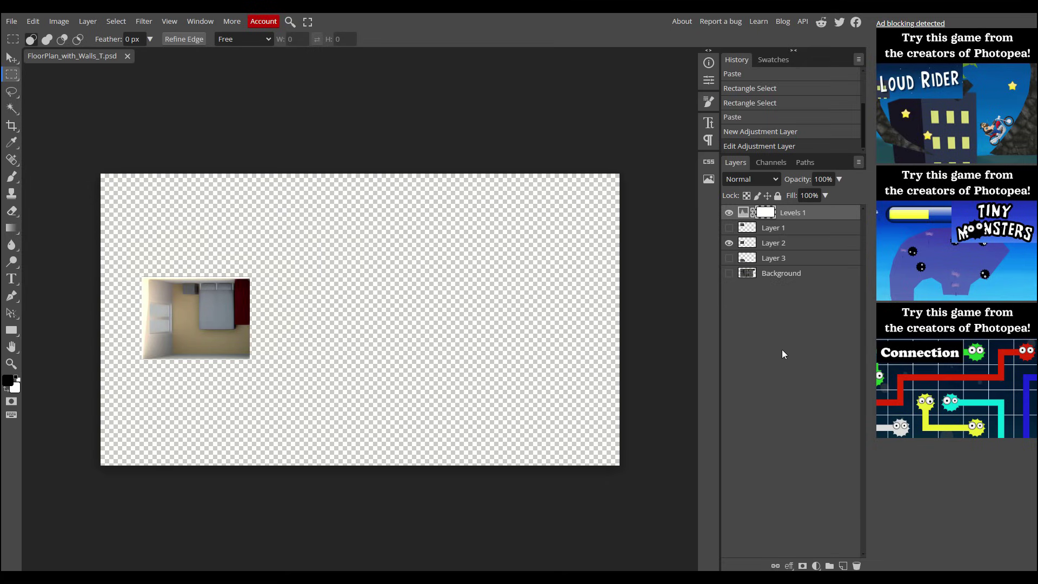
Show only the third room layer and export it as Suit PNG
click(729, 243)
click(728, 258)
click(11, 21)
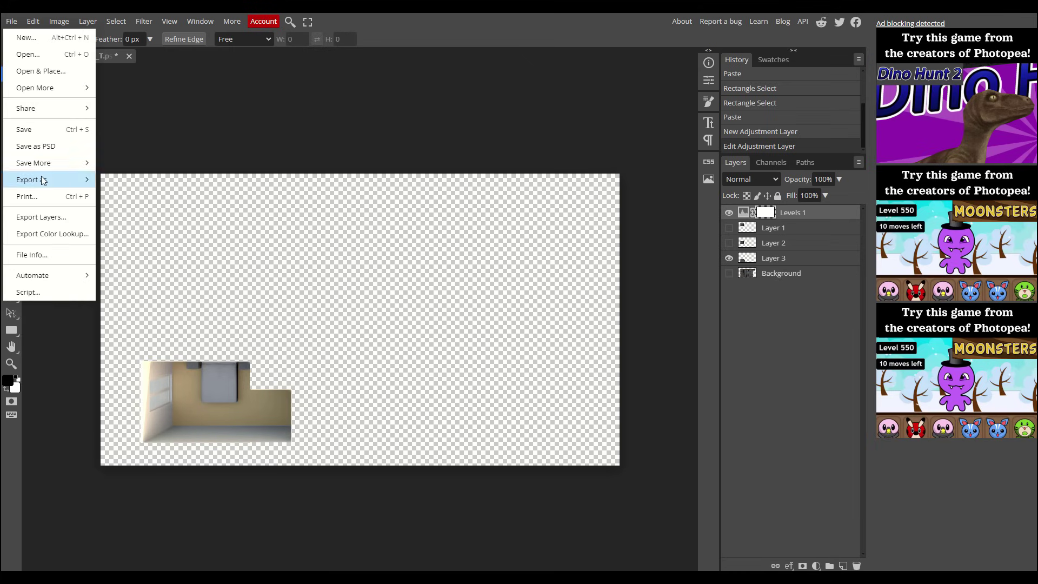
mouse_move(43, 178)
click(131, 179)
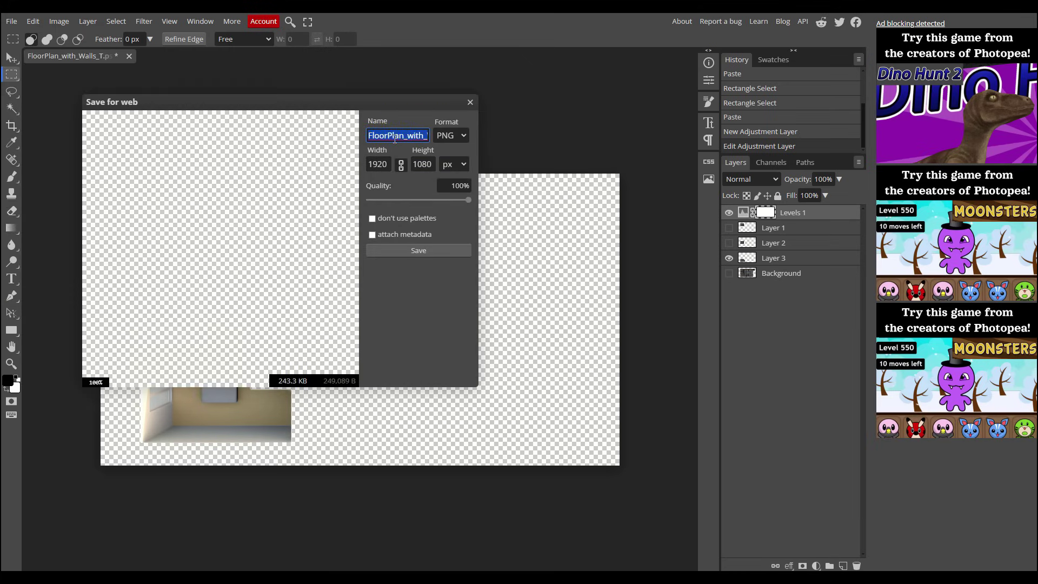
text(Suit)
click(427, 247)
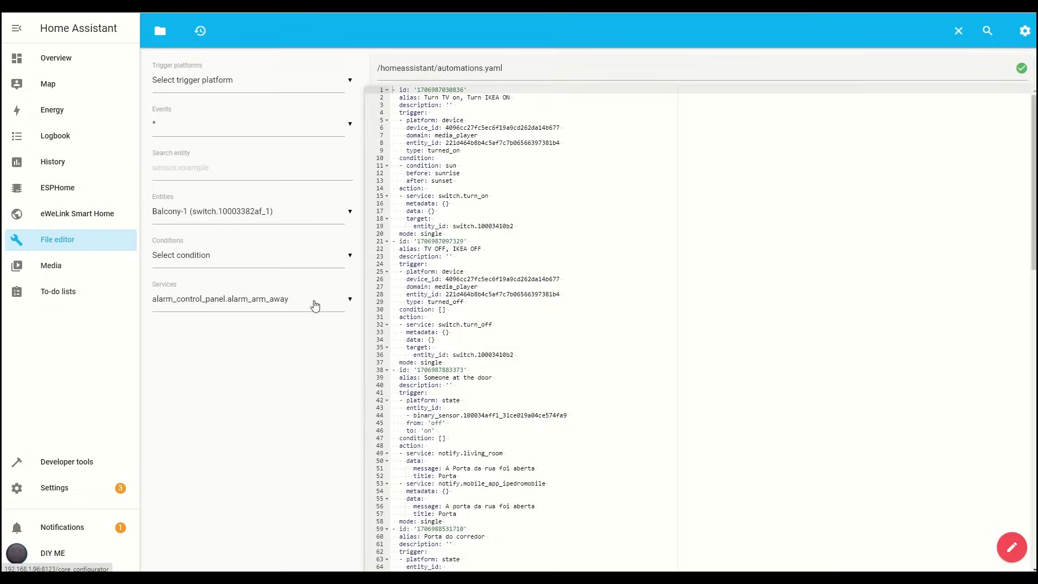
In the File editor's folder browser, open www and upload FloorPlan_with_Walls_nana.png
click(160, 31)
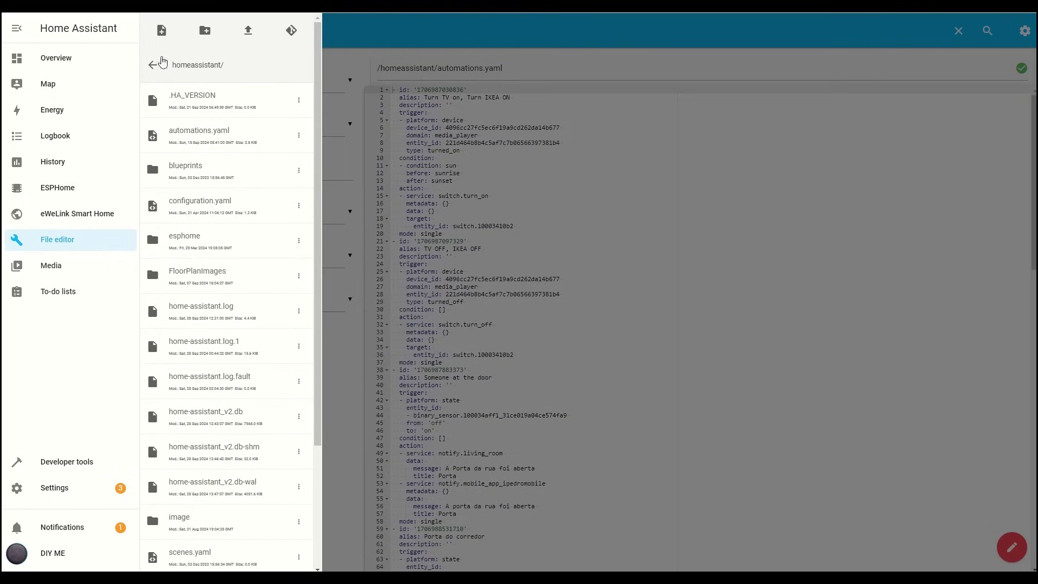
scroll(195, 439, down, 3)
click(200, 545)
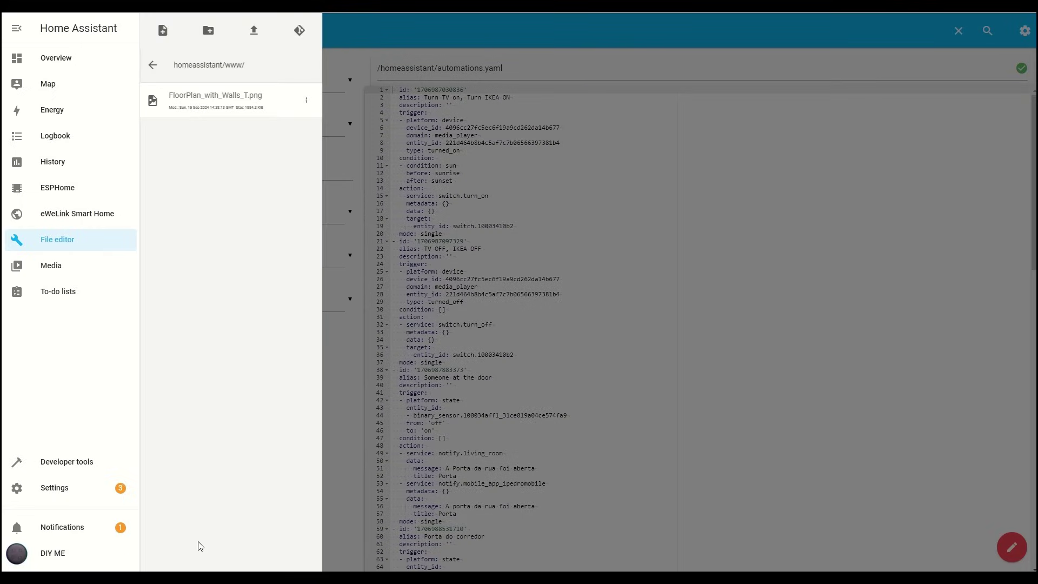
click(257, 36)
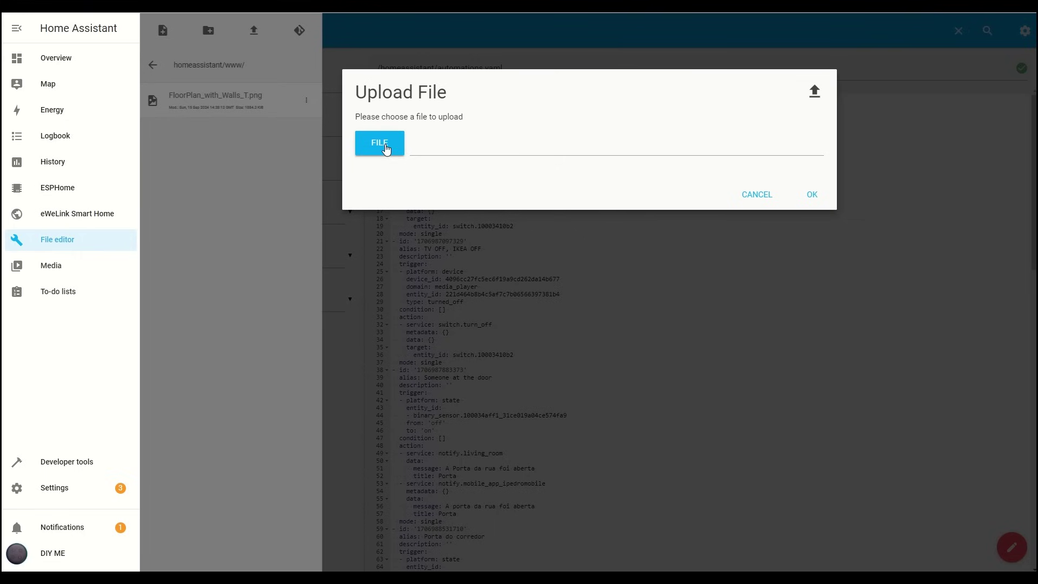
click(381, 143)
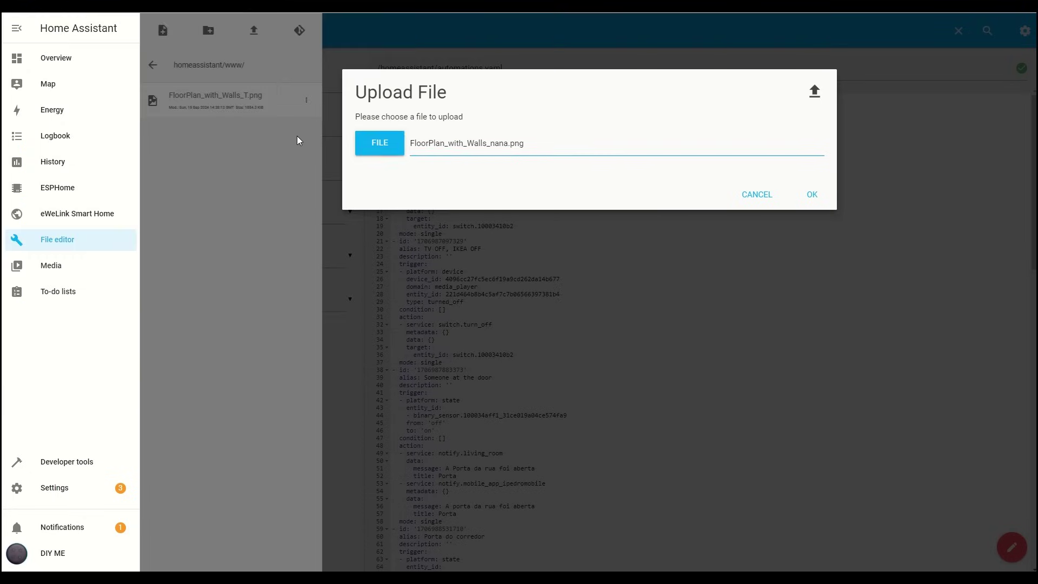
click(812, 195)
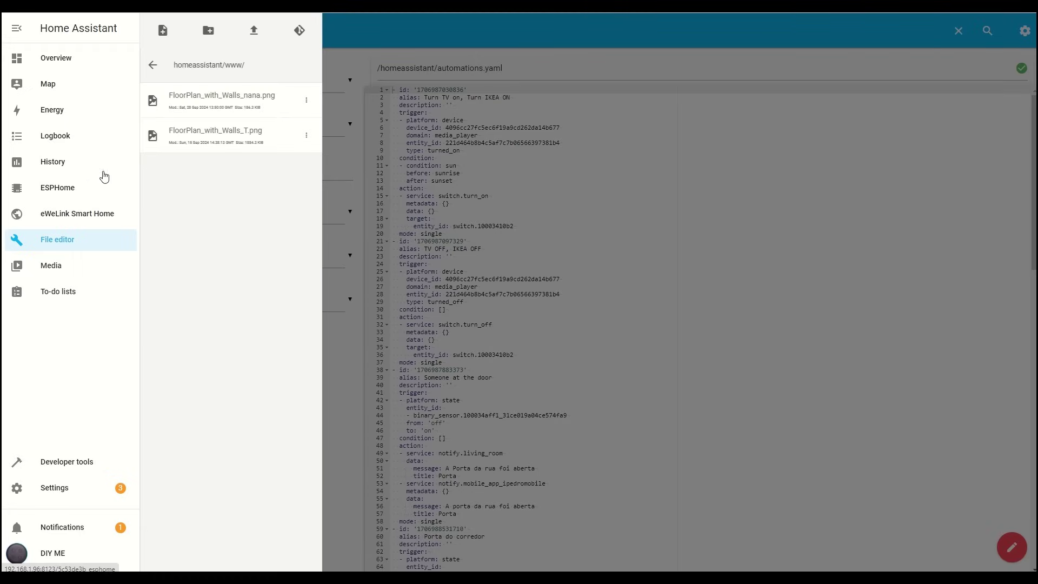
On the Overview floor-plan card, add a Conditional element titled 'Bedroom 1'
click(60, 62)
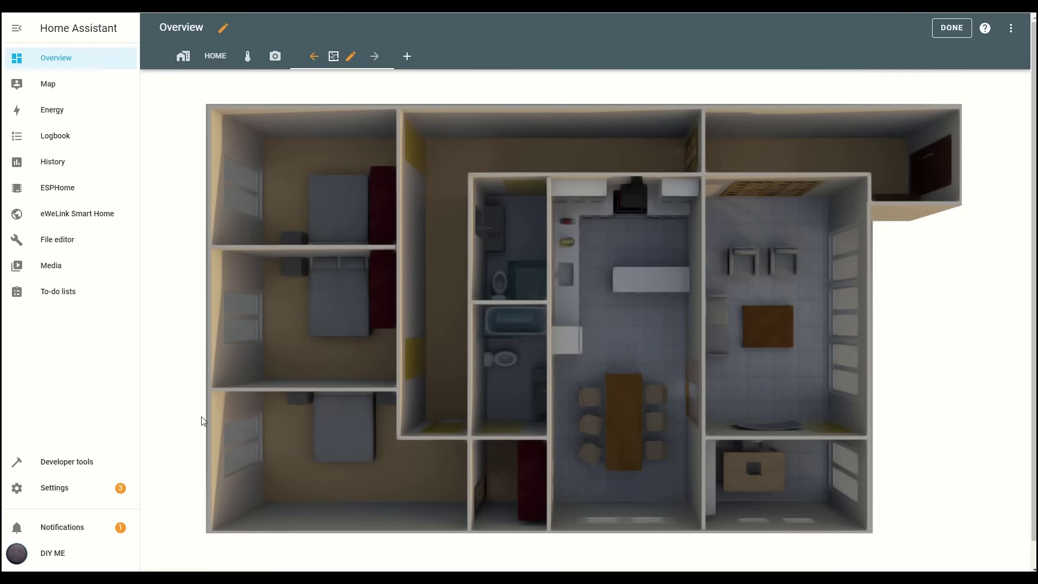
scroll(190, 438, down, 1)
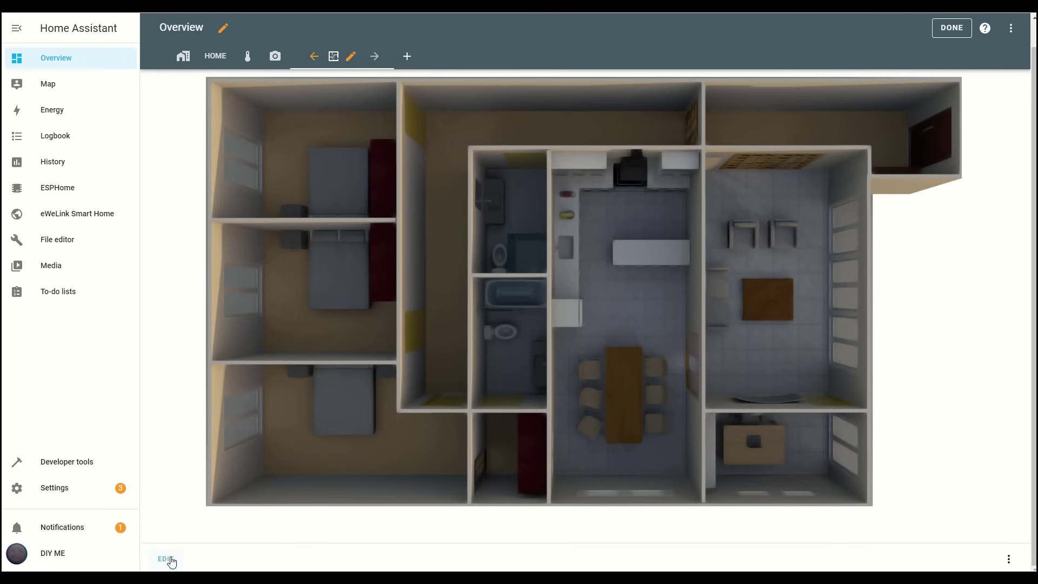
click(165, 559)
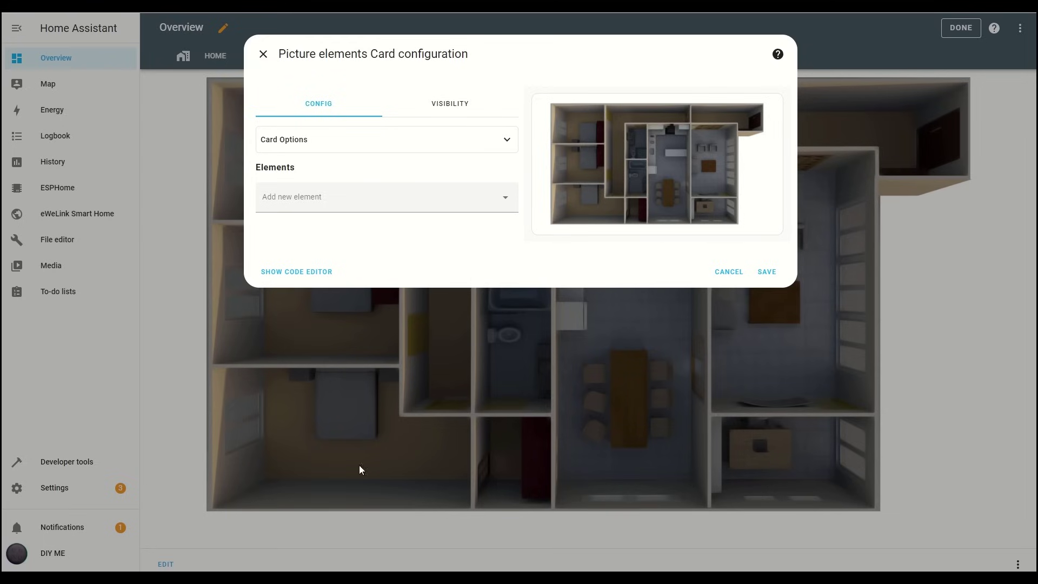
click(507, 201)
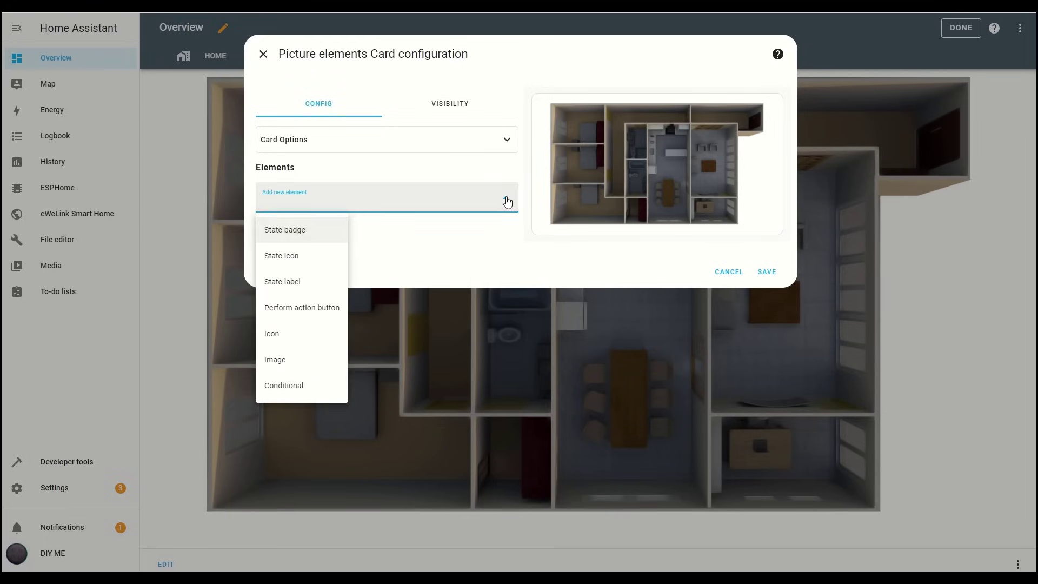
click(298, 385)
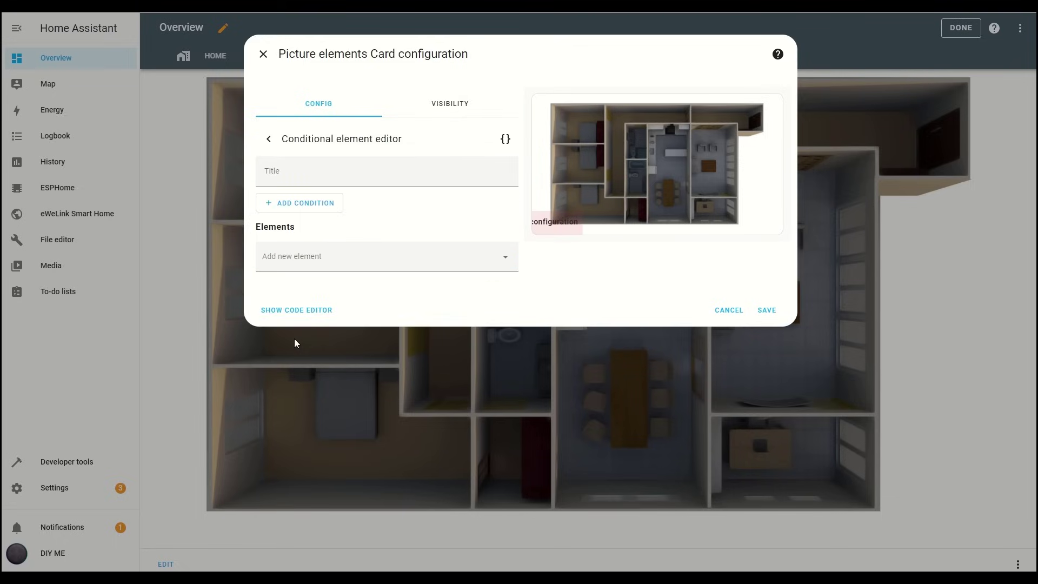
click(295, 172)
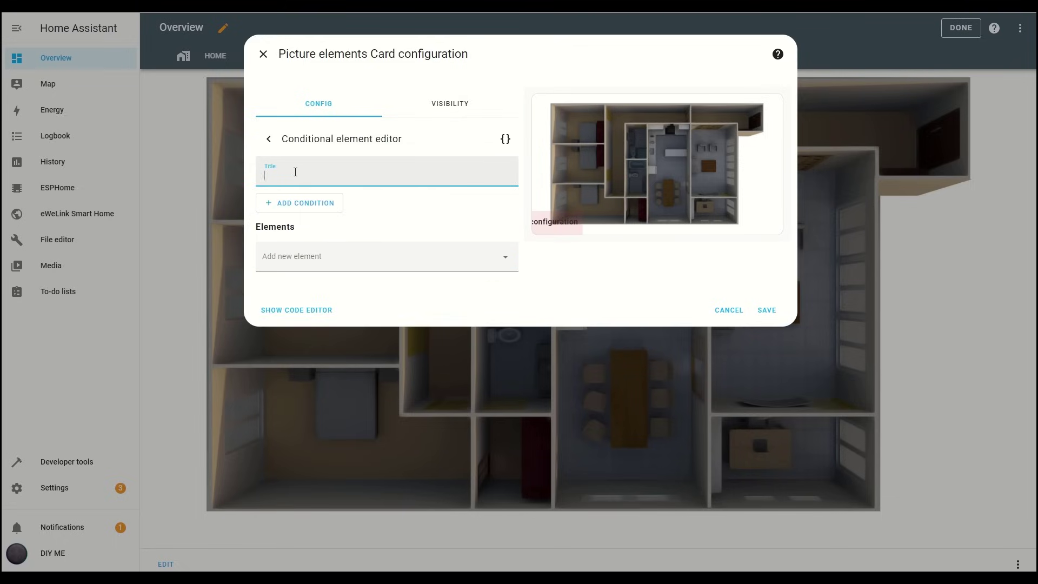
text(Bedroom)
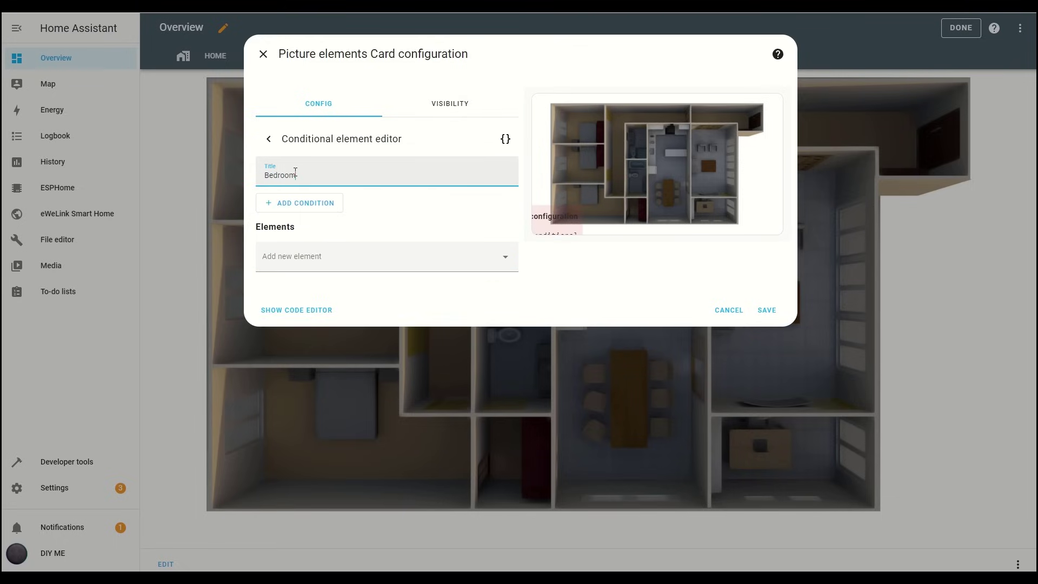
text( 1)
click(325, 203)
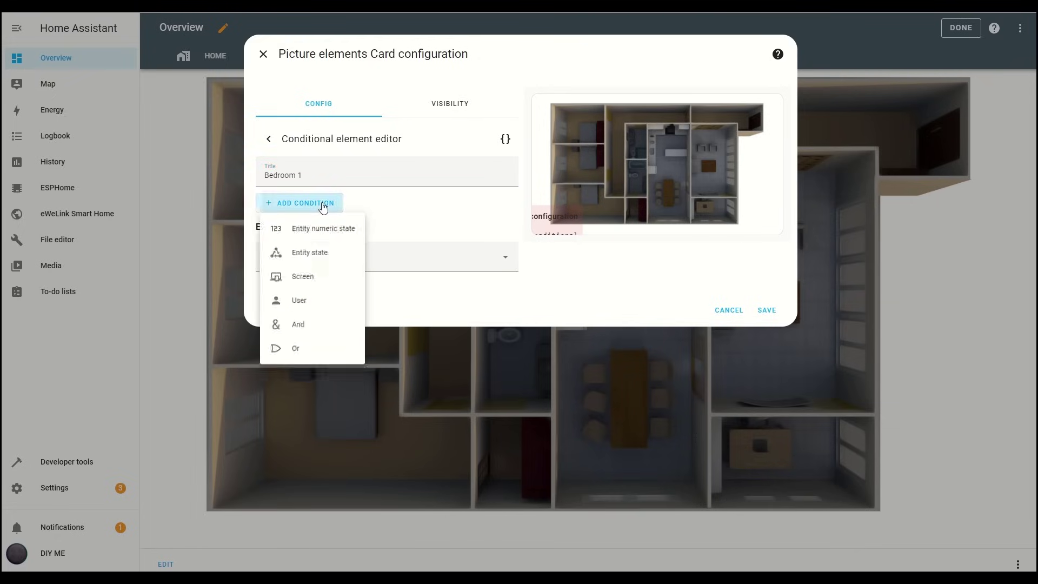
Add an Entity state condition requiring the Nana Room switch to be On
click(319, 250)
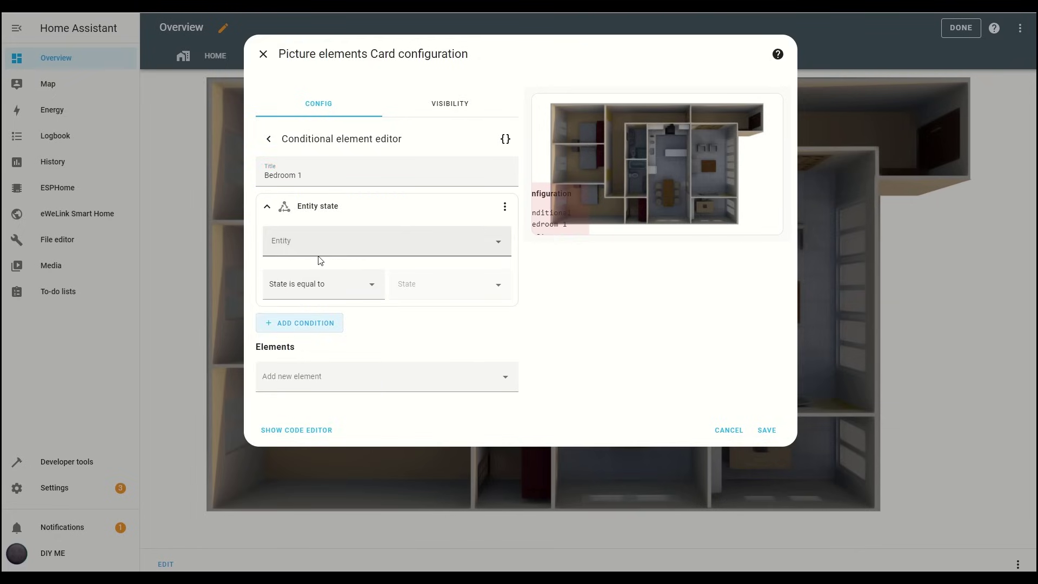
click(306, 242)
text(nana)
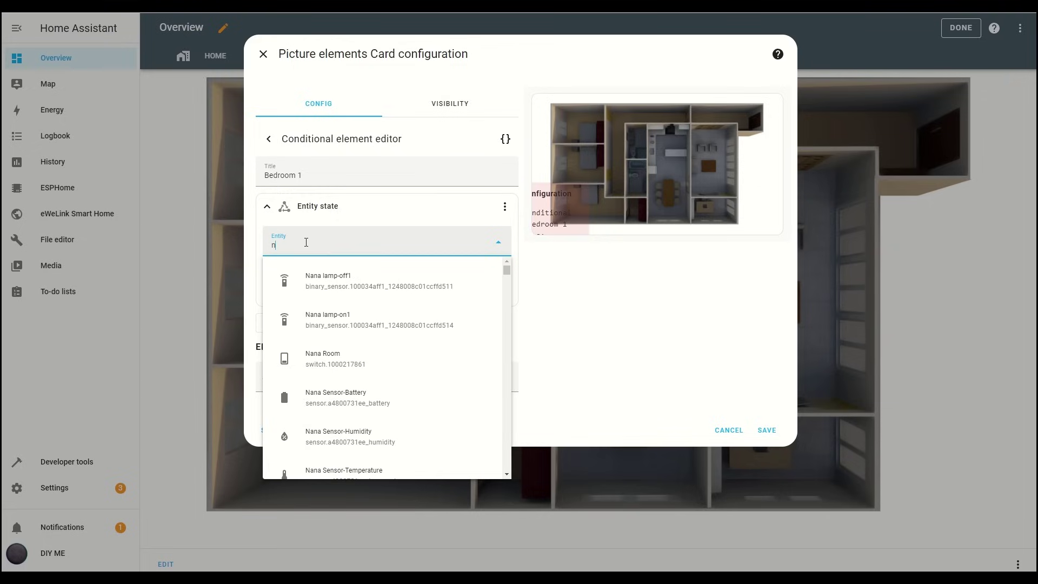
click(306, 359)
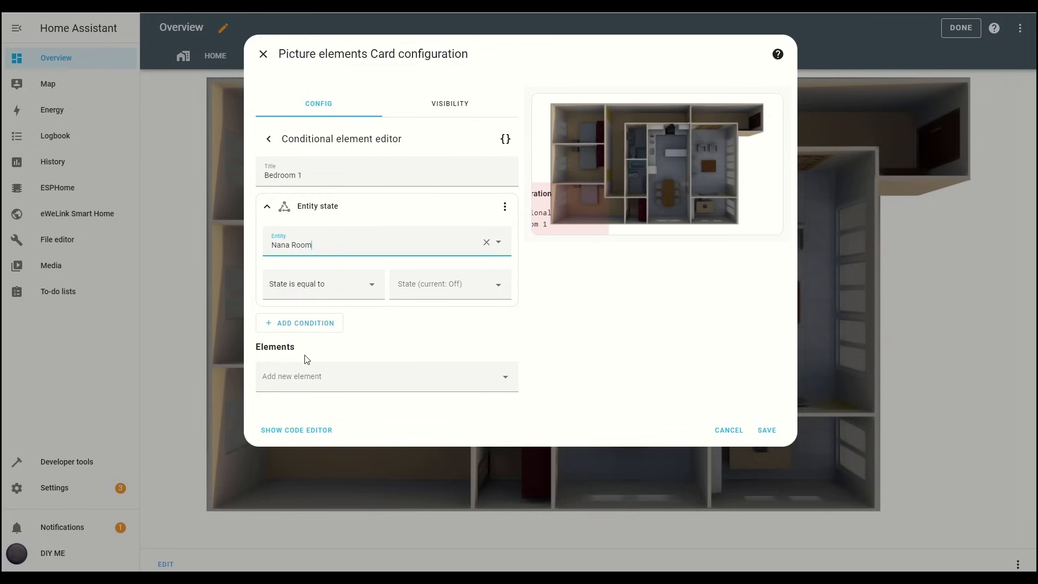
click(480, 290)
click(443, 320)
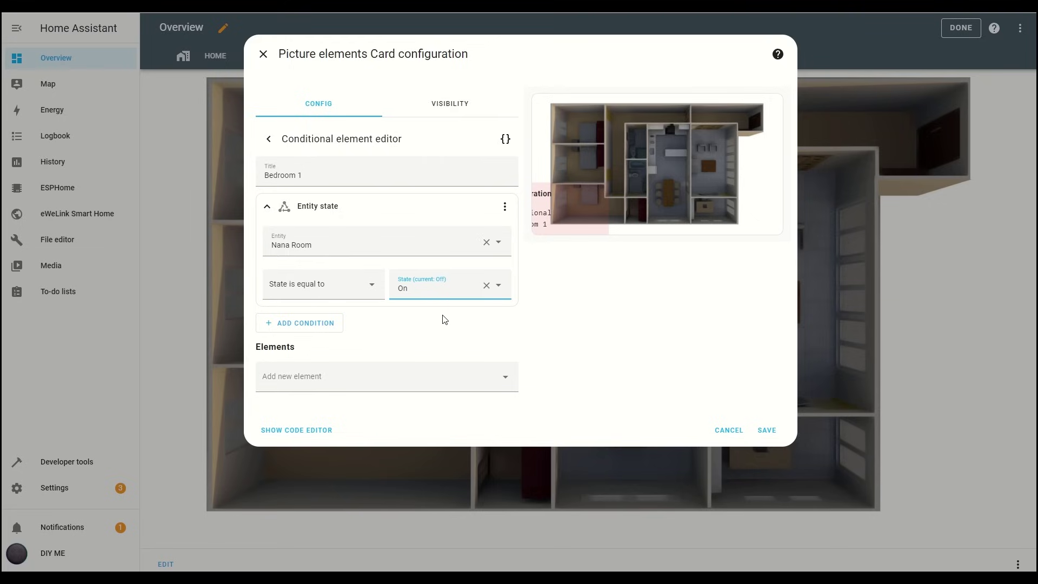
click(502, 379)
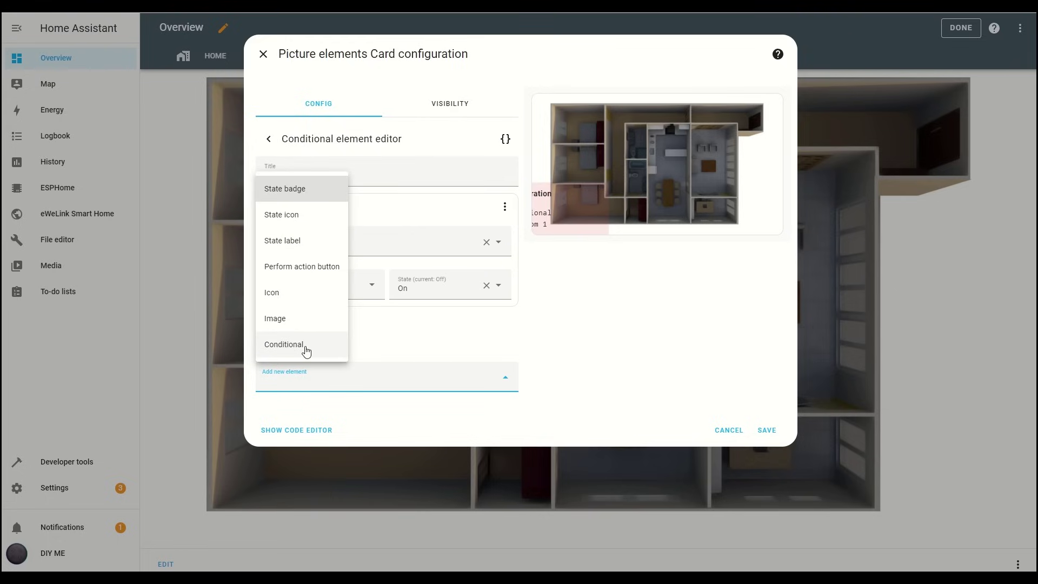
Add an Image element using /local/FloorPlan_with_Walls_nana.png and add style width: 100%
click(290, 325)
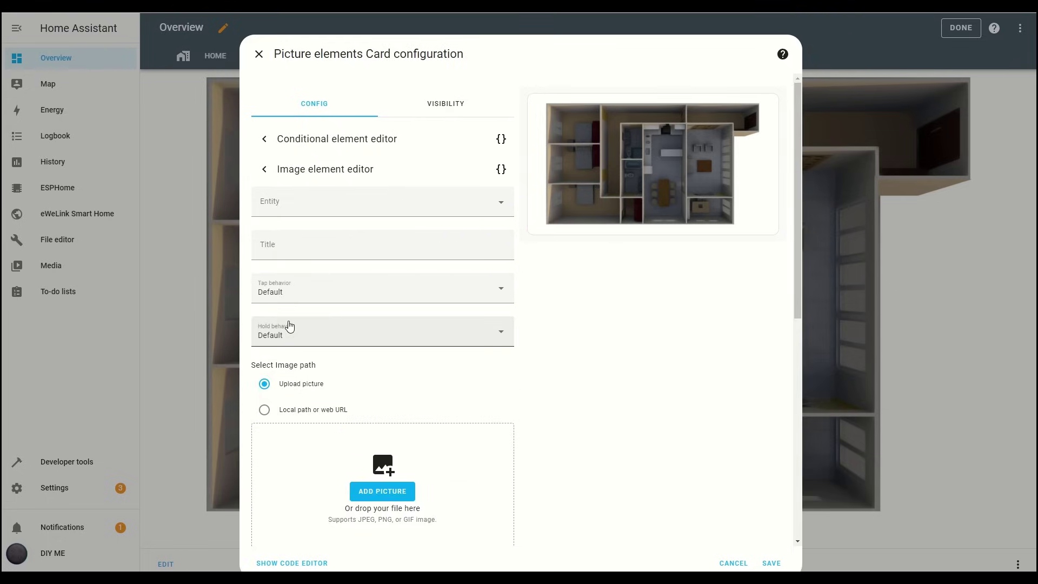
scroll(455, 391, down, 2)
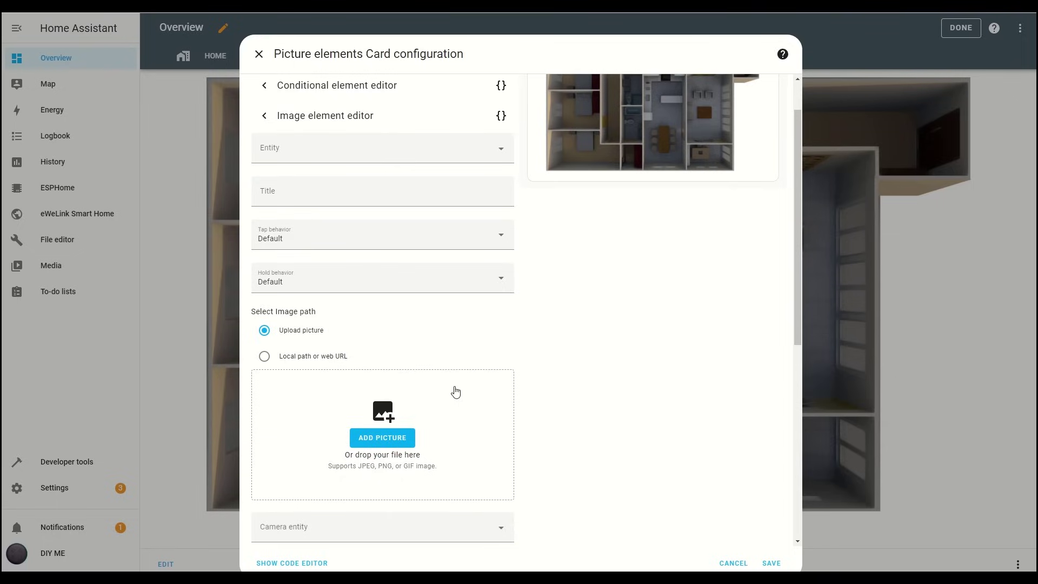
scroll(455, 391, down, 2)
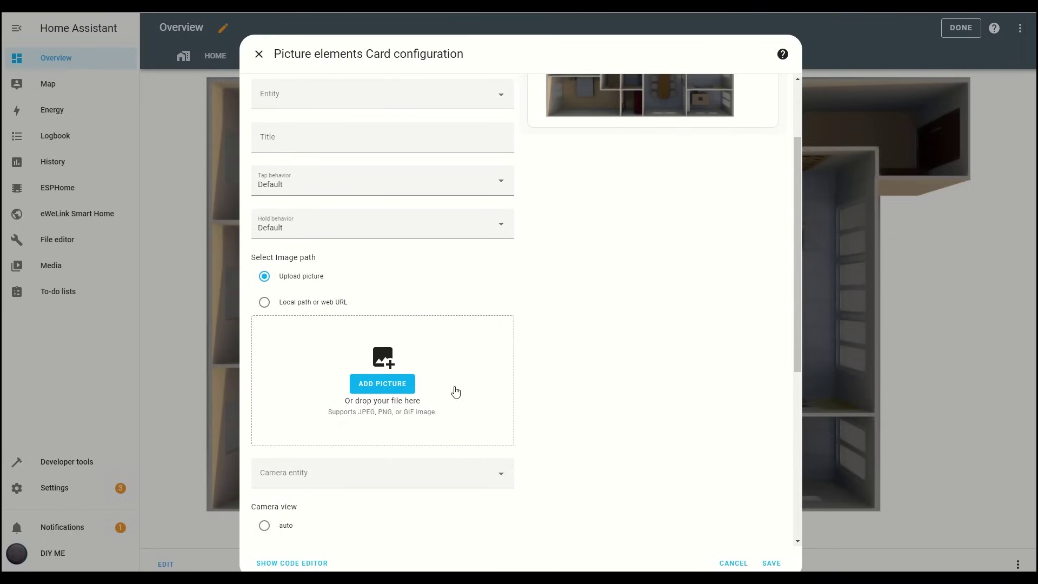
scroll(455, 391, down, 2)
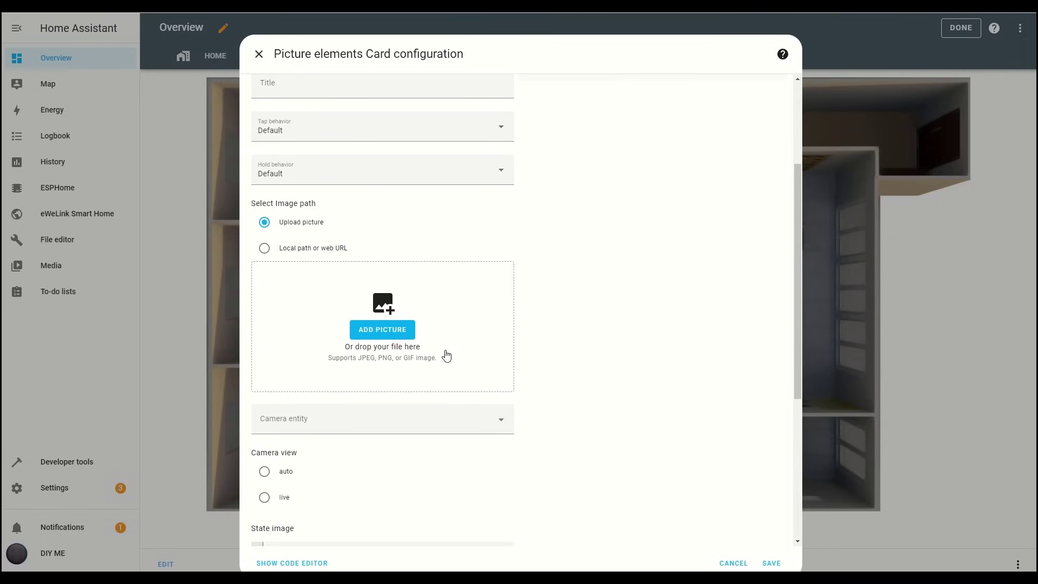
click(265, 250)
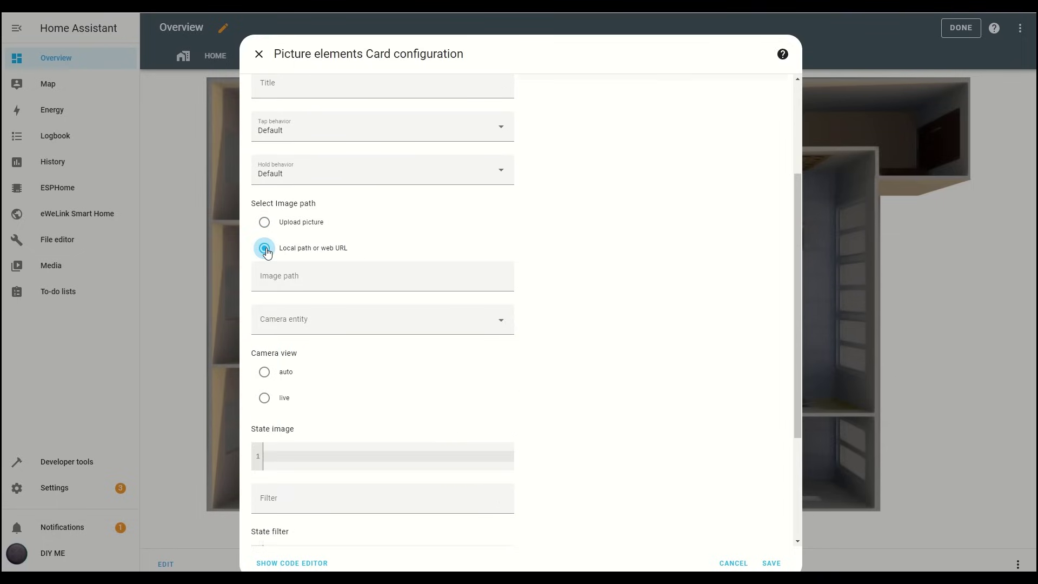
click(283, 277)
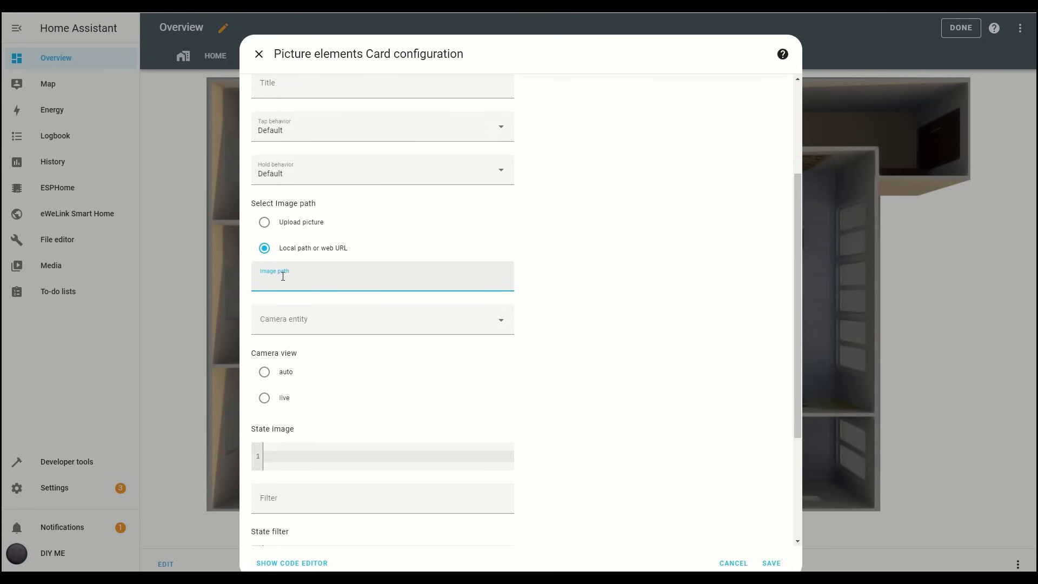
text(/local/FloorPlan_with_Walls_nana.png)
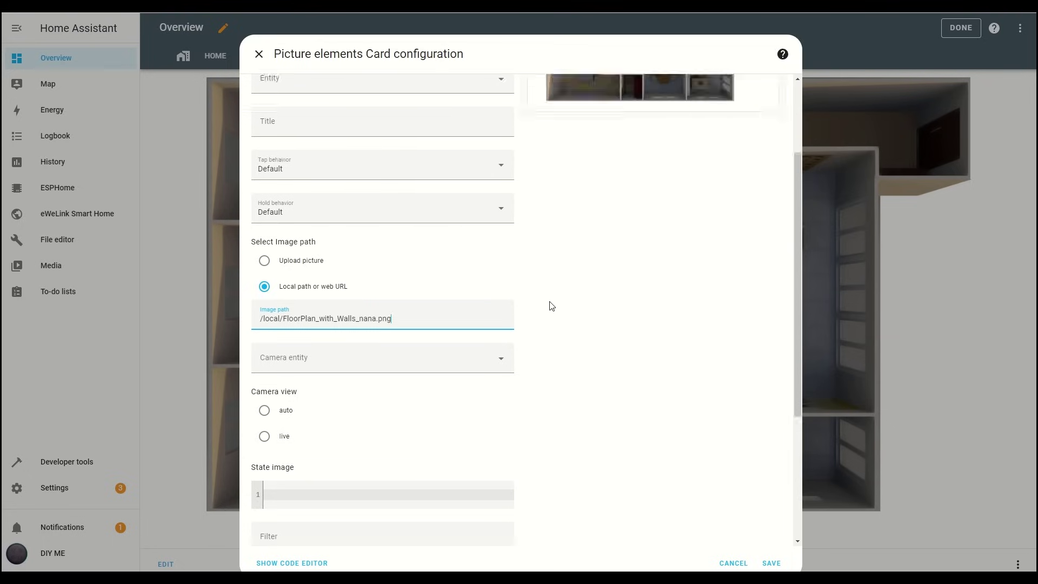
scroll(551, 306, down, 3)
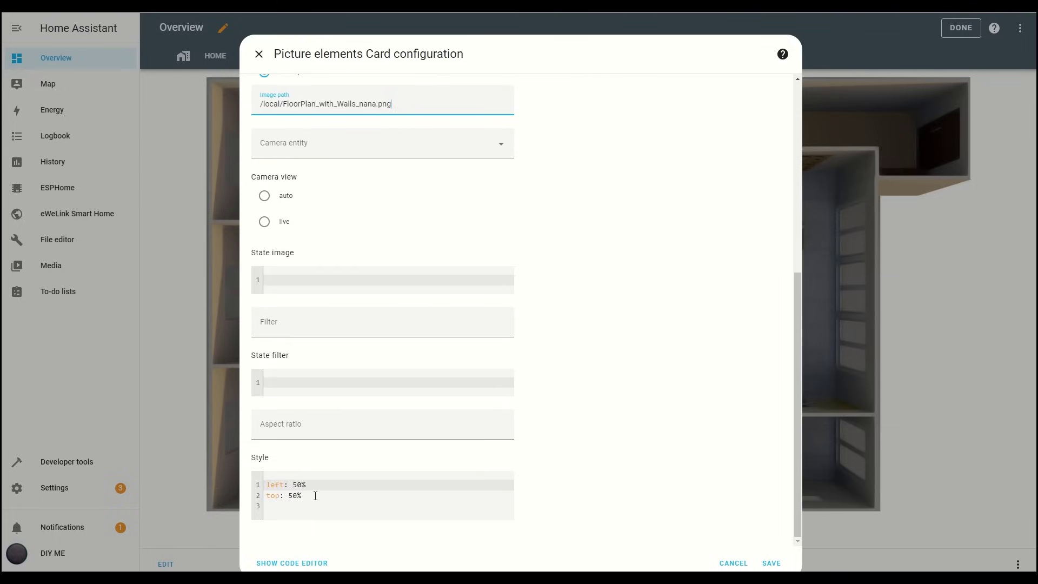
click(315, 495)
key(Return)
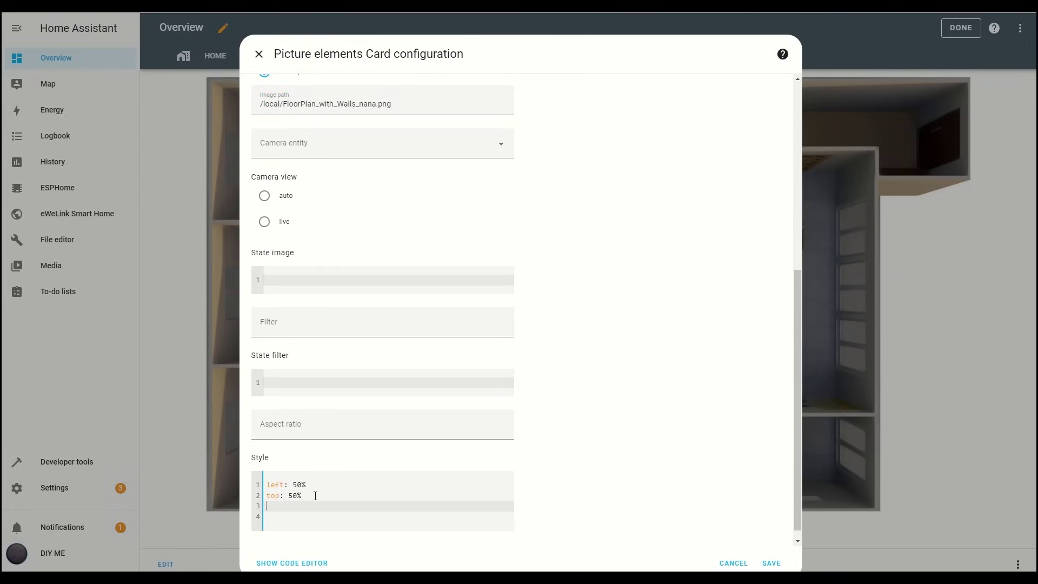
text(width: 100%)
Save the card, then test the Bedroom 1 overlay by turning the top-left bedroom on and off
scroll(540, 425, up, 6)
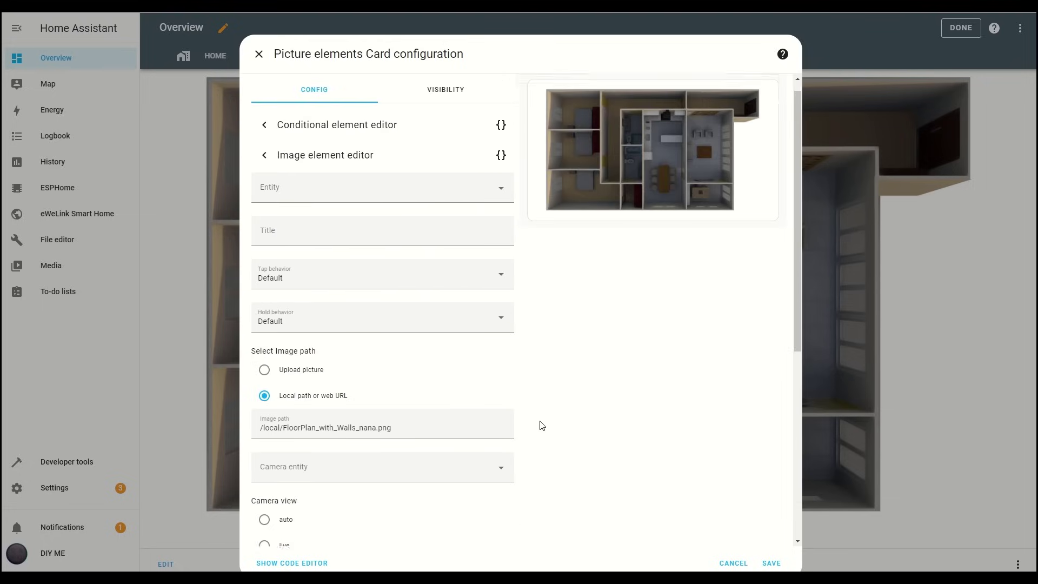
scroll(542, 425, up, 1)
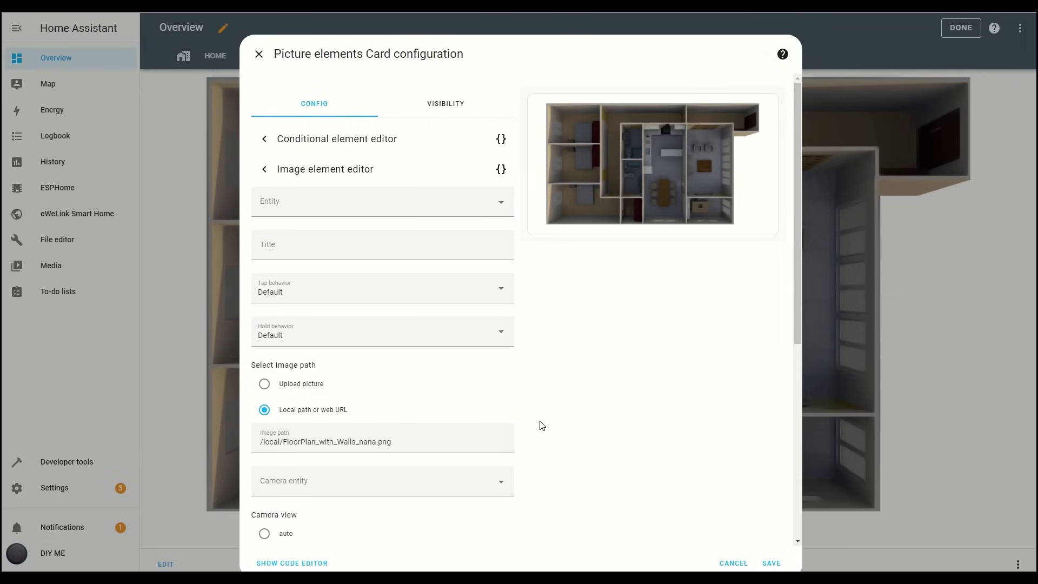
click(771, 563)
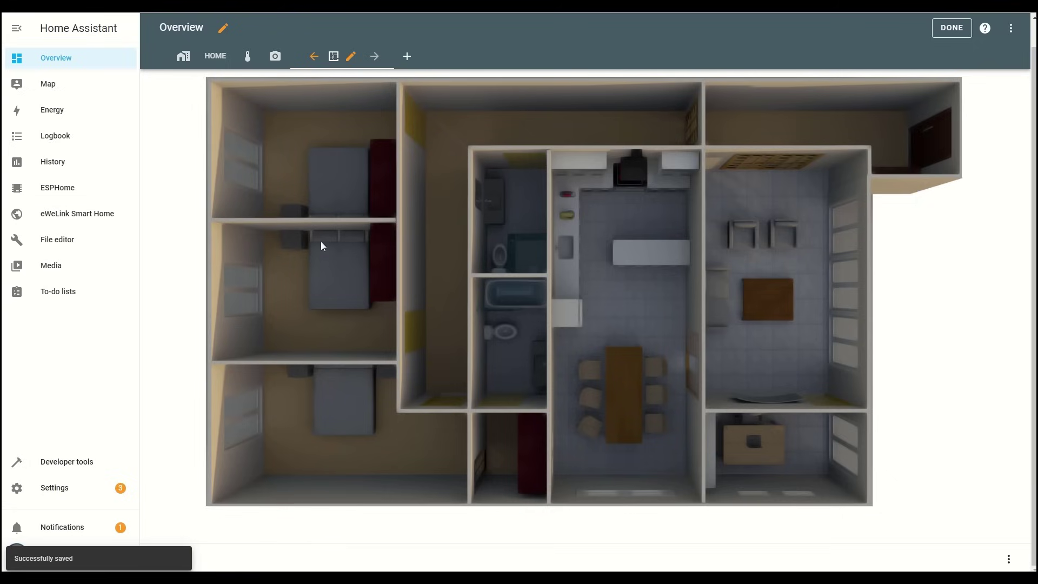
click(319, 156)
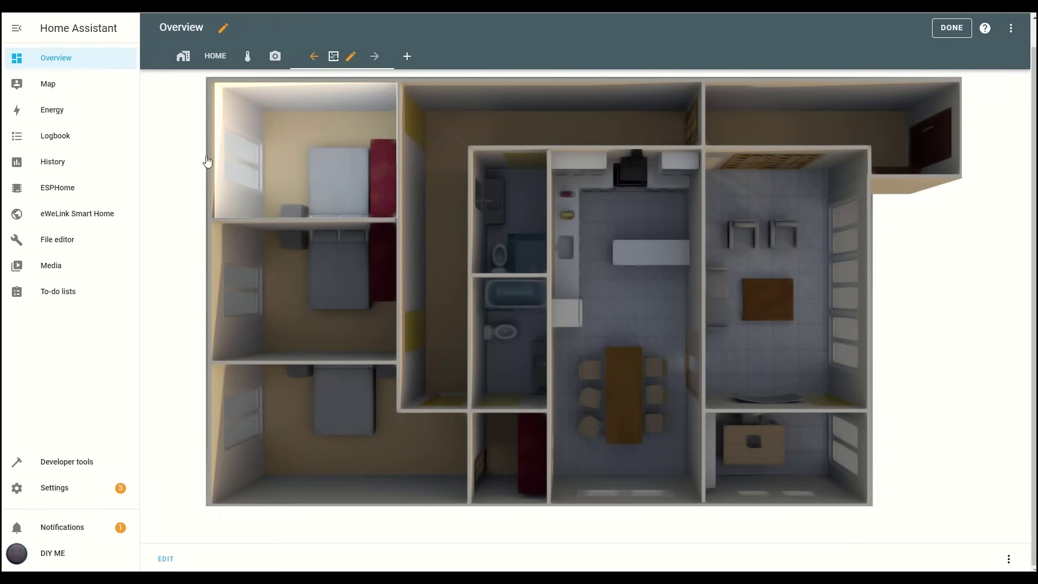
click(433, 249)
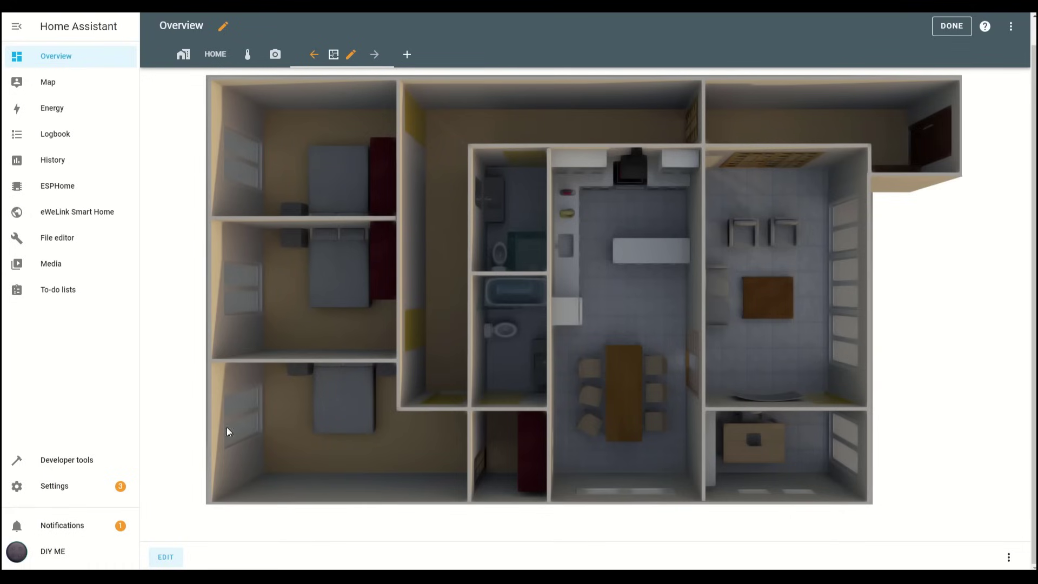
Add a State icon element for Nana Room with icon mdi:lightbulb and tap action Toggle
click(164, 561)
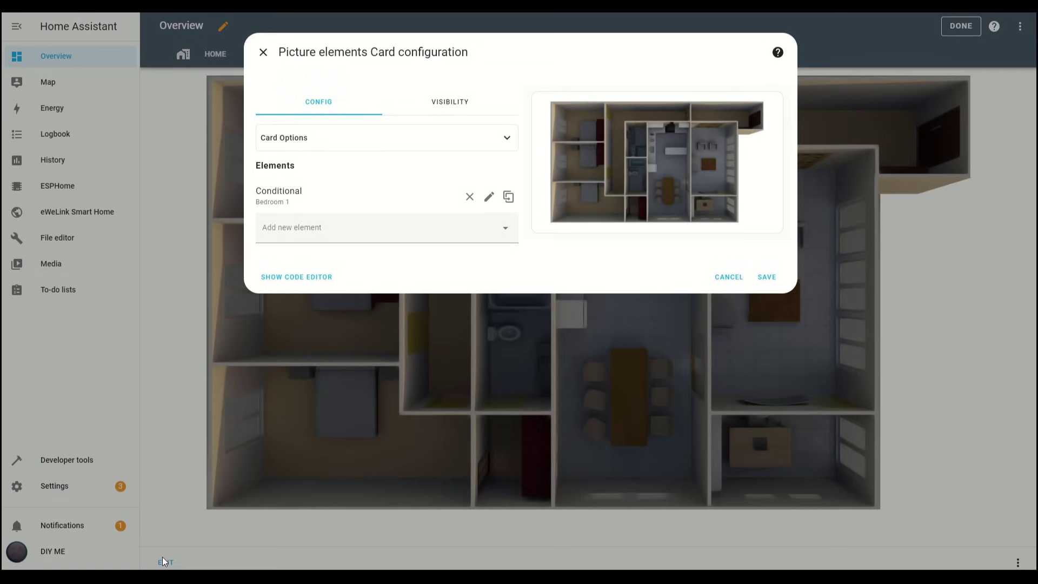
click(508, 231)
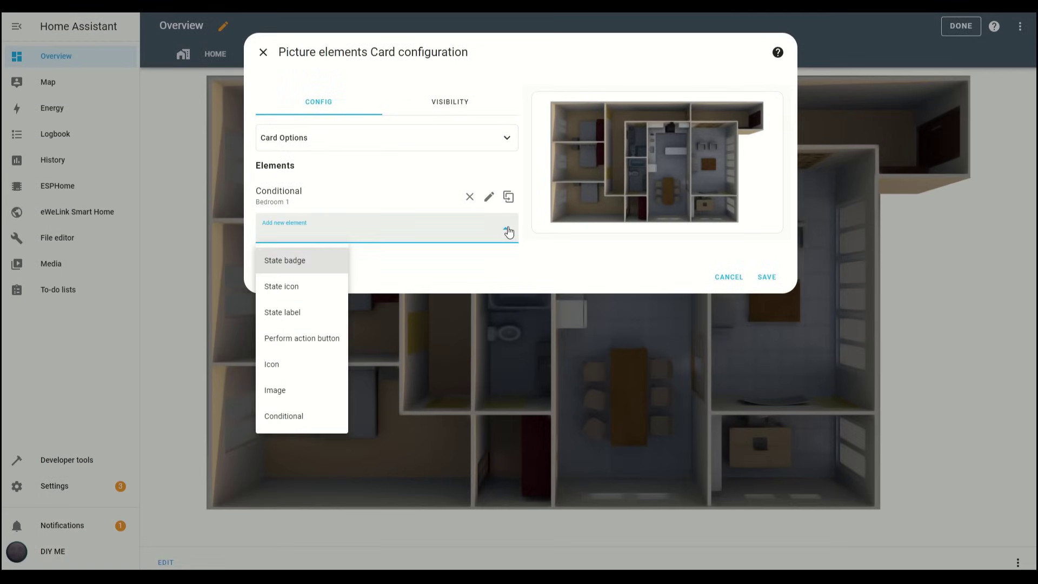
click(289, 292)
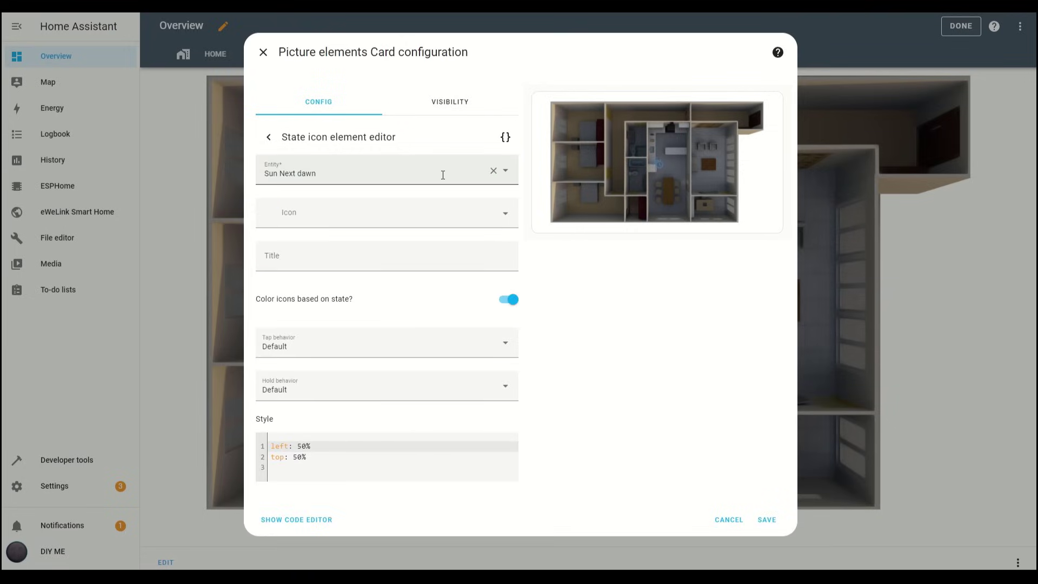
click(493, 173)
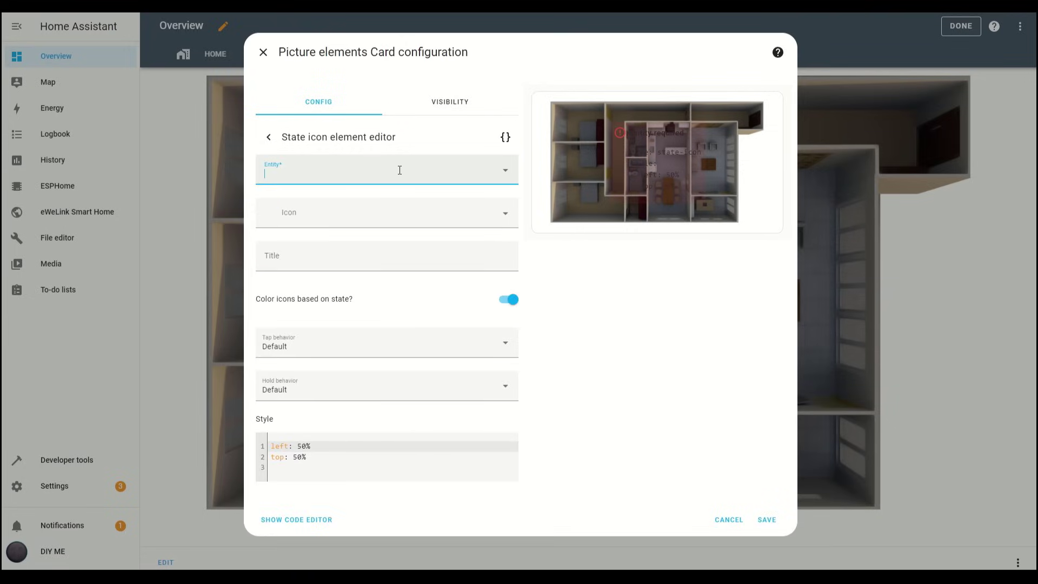
click(331, 178)
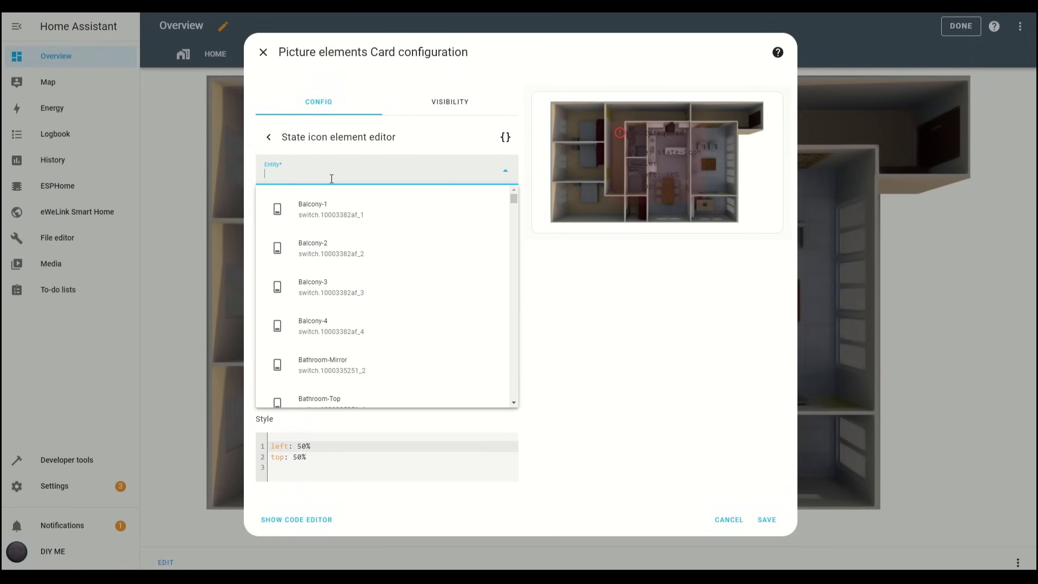
text(nan)
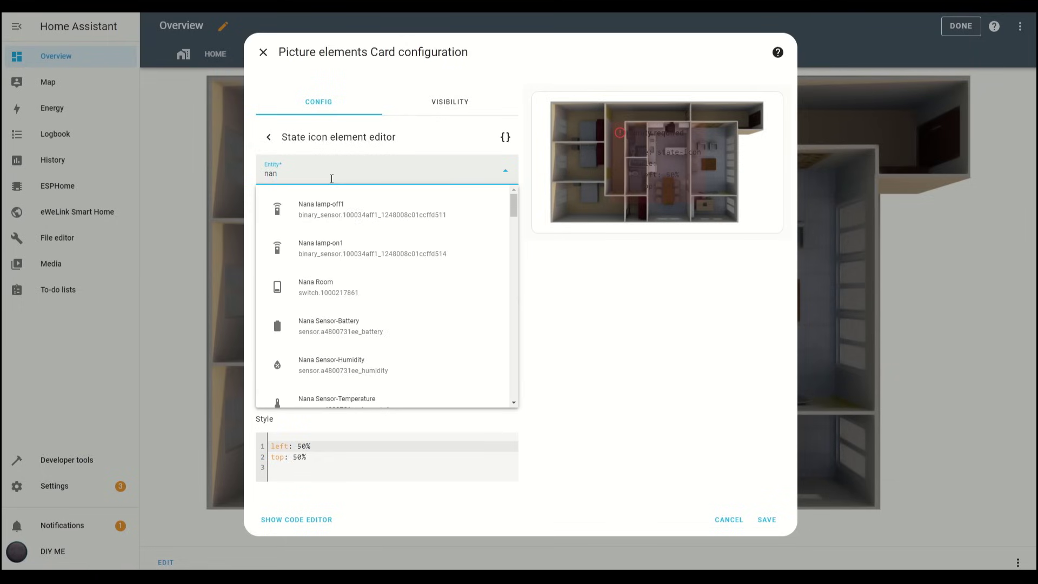
click(324, 284)
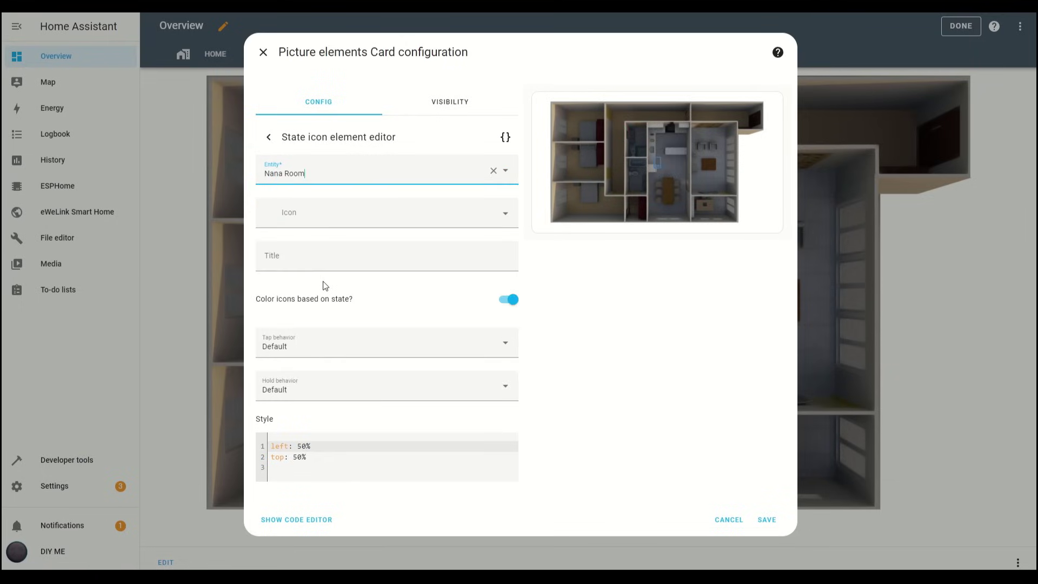
click(505, 214)
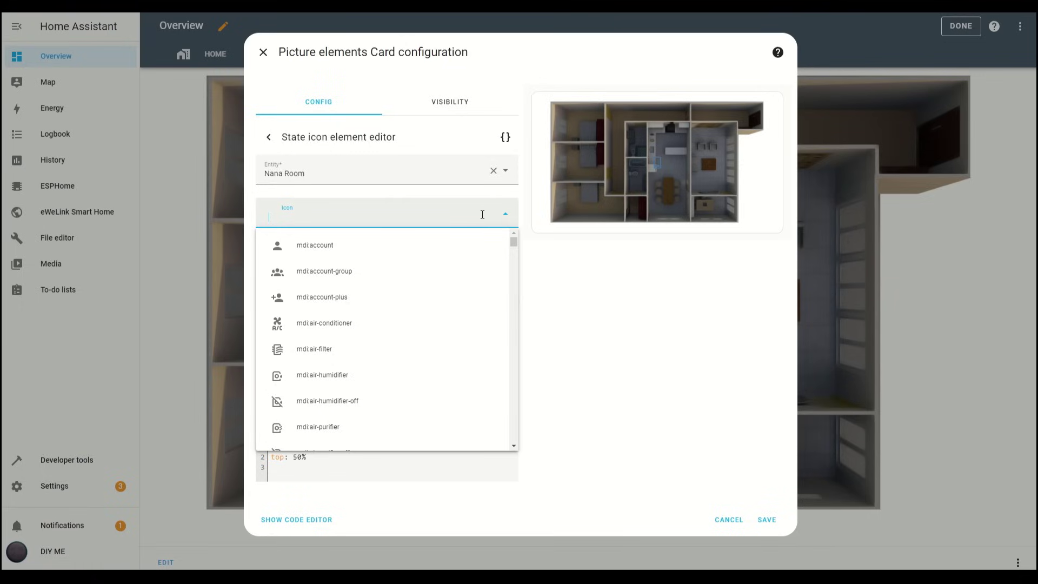
text(bulb)
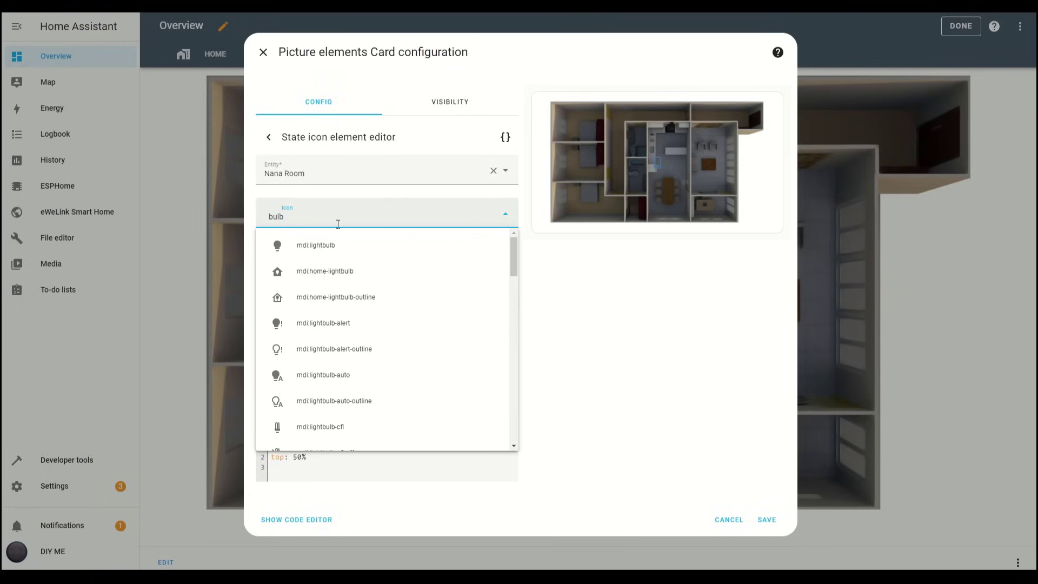
click(280, 245)
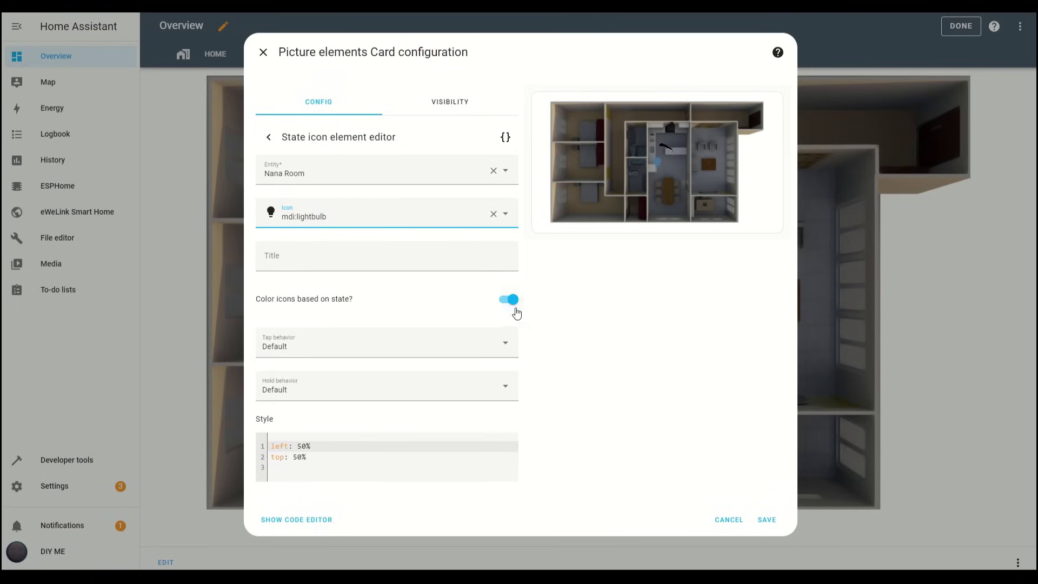
click(509, 350)
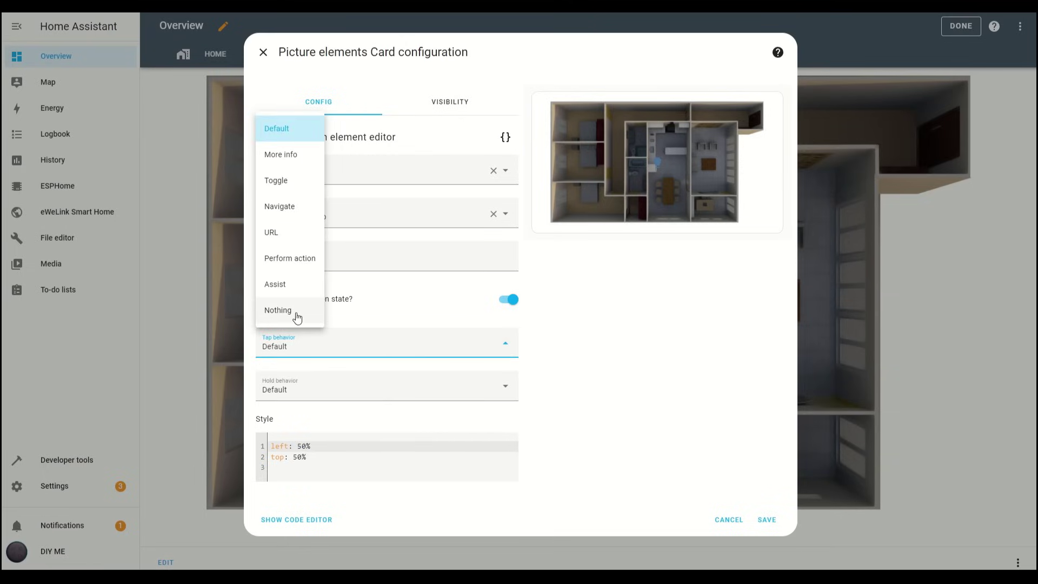
click(272, 186)
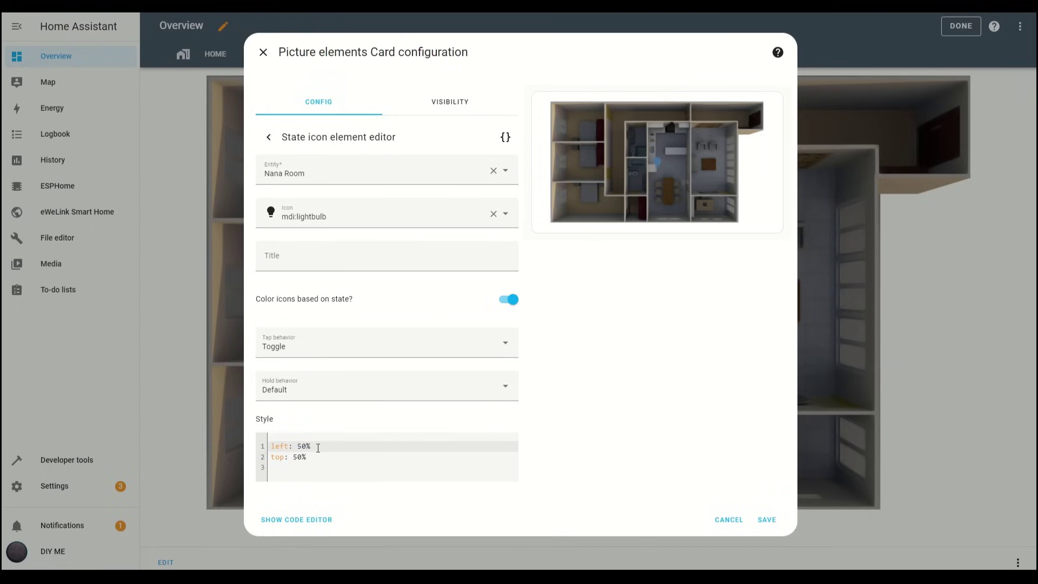
Position the Nana Room bulb icon at left 15%, top 15% and test toggling it in the preview
double_click(300, 446)
text(15)
double_click(298, 456)
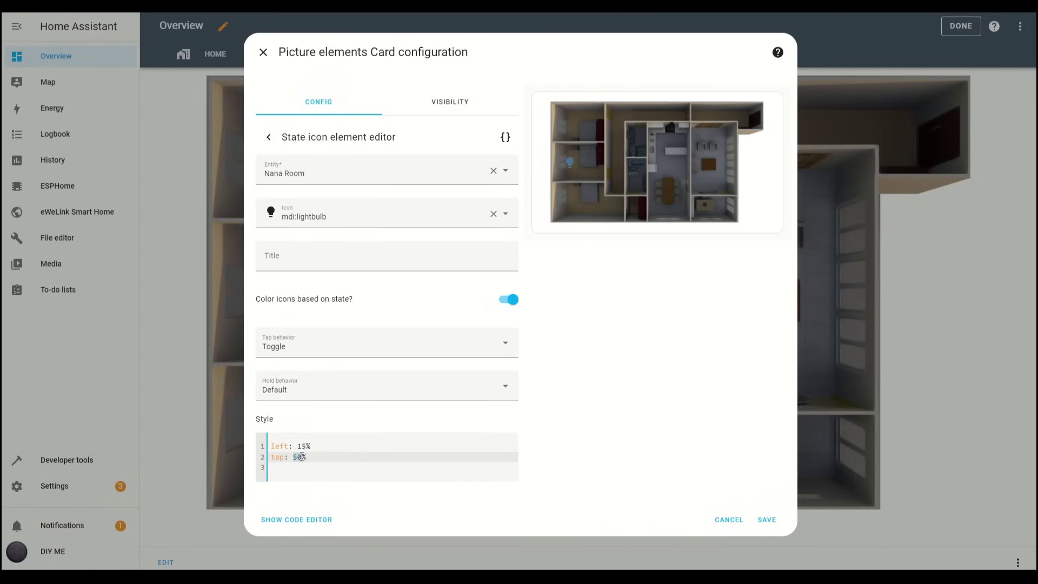
text(15)
click(569, 115)
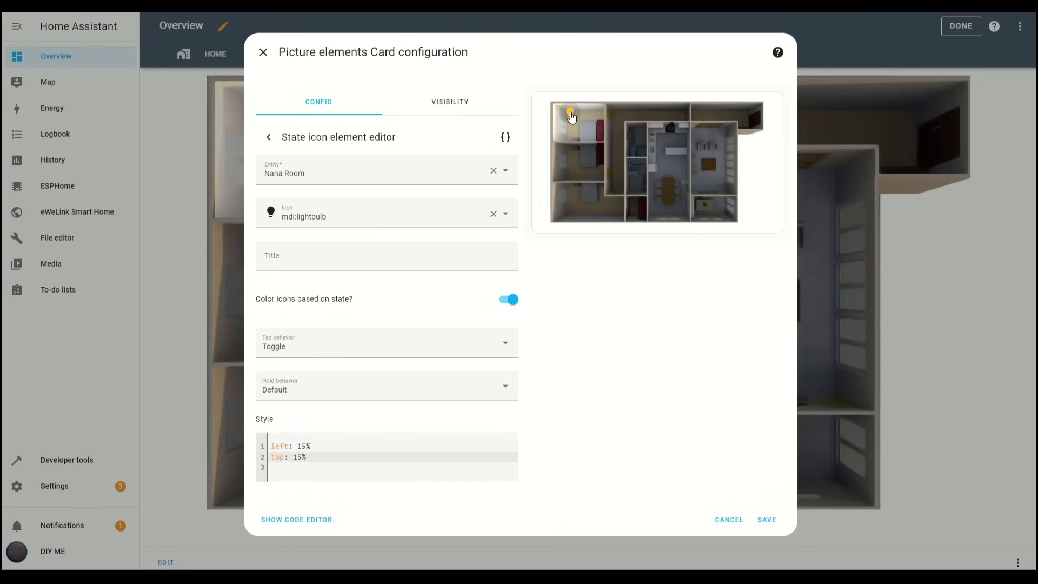
click(570, 114)
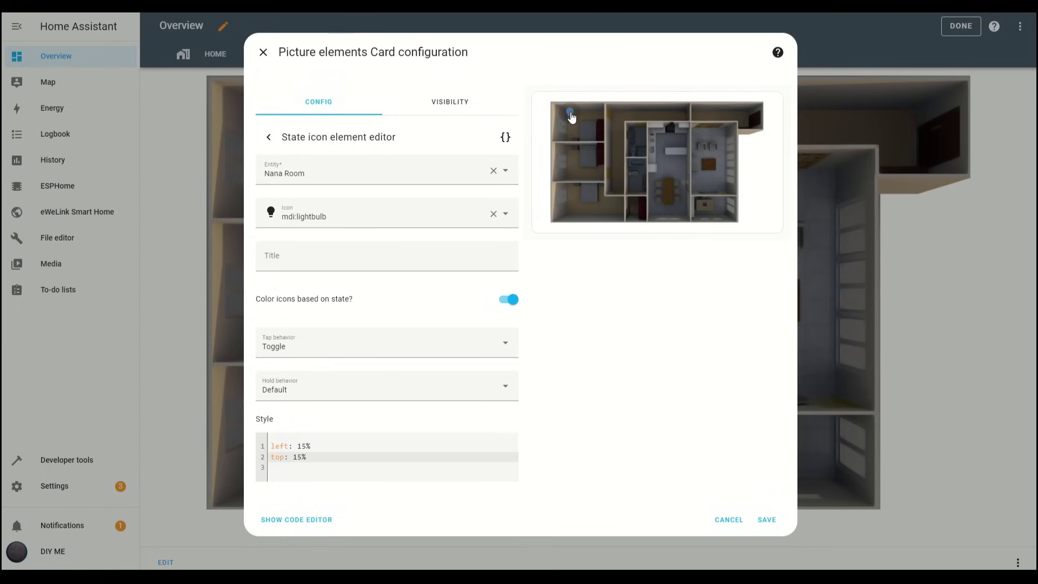
Save the card, then switch the top-left bedroom light on and off from the bulb icon
click(768, 519)
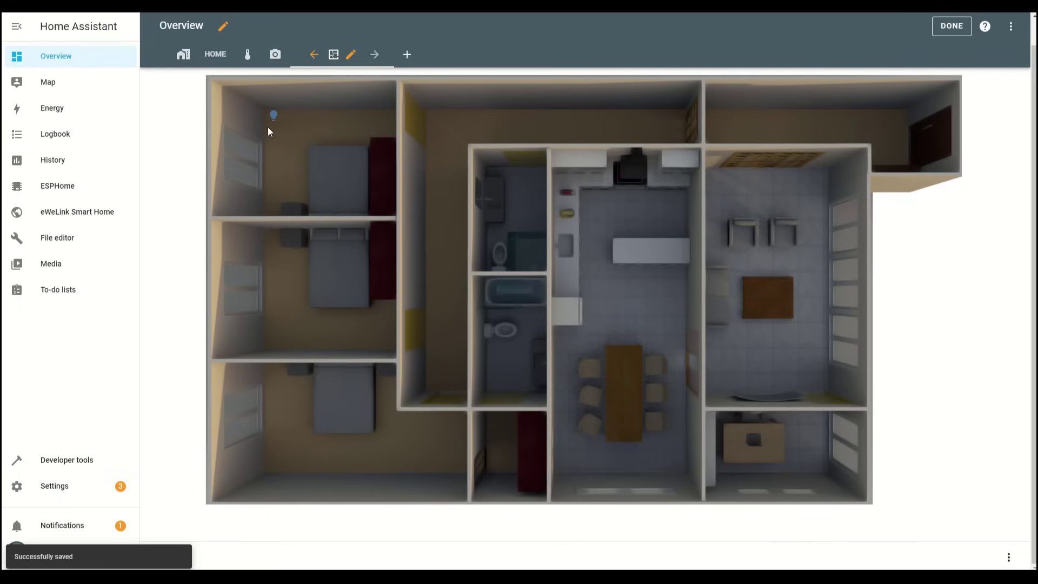
click(273, 116)
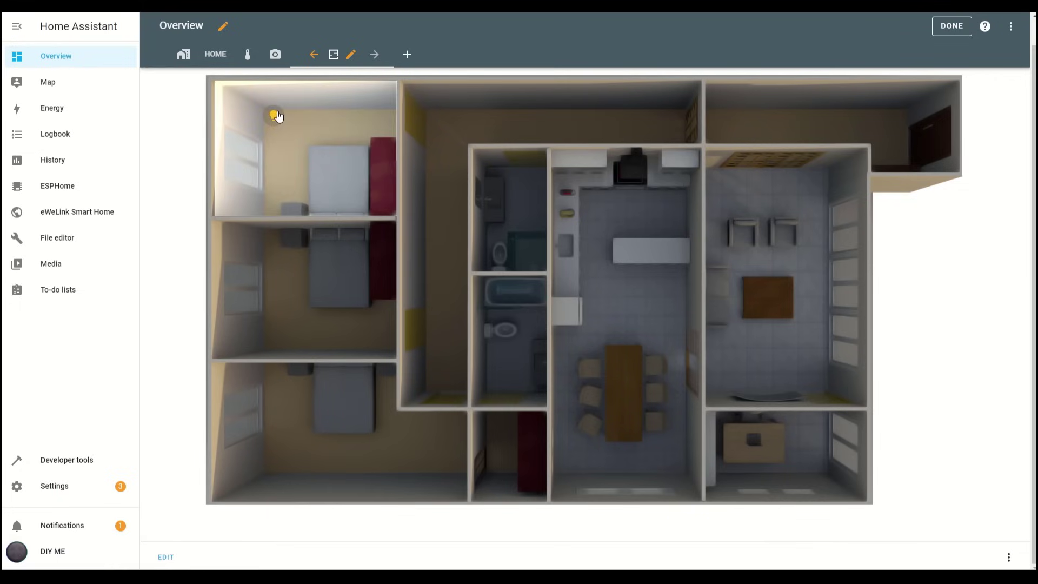
click(274, 116)
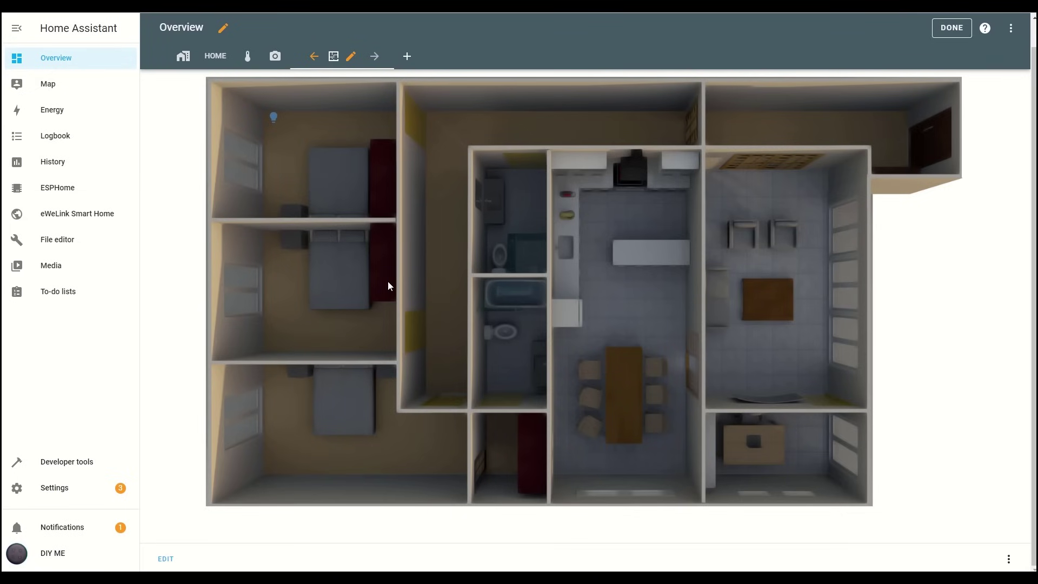
Open the homeassistant/www folder in the File editor
click(64, 245)
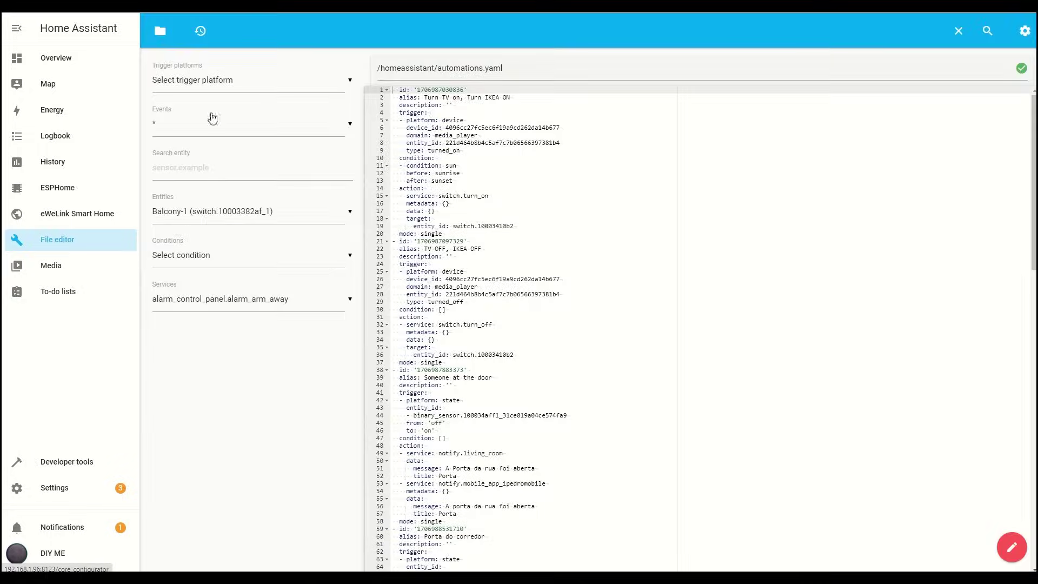
click(160, 31)
scroll(197, 460, down, 3)
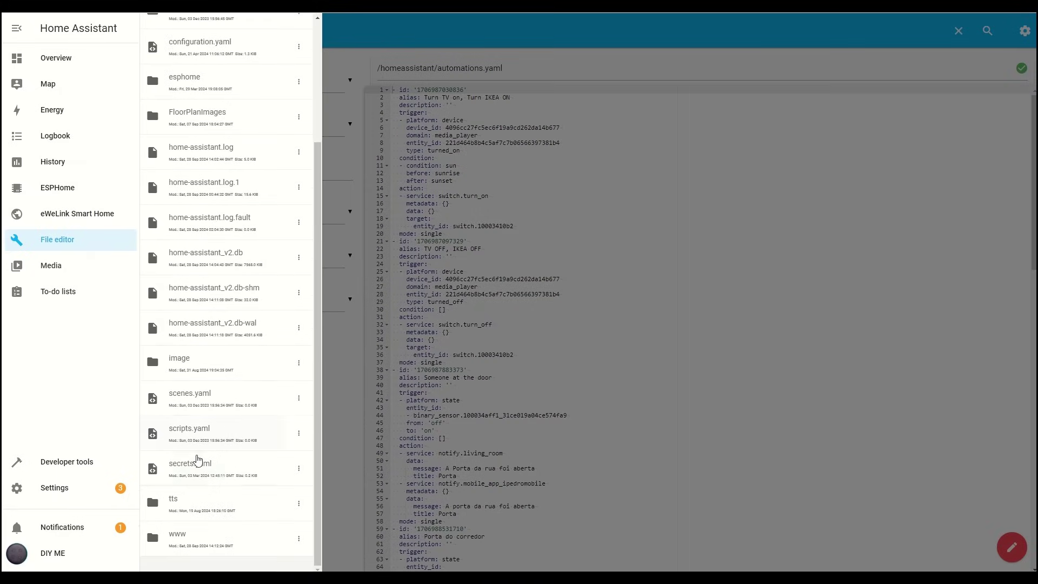
click(204, 538)
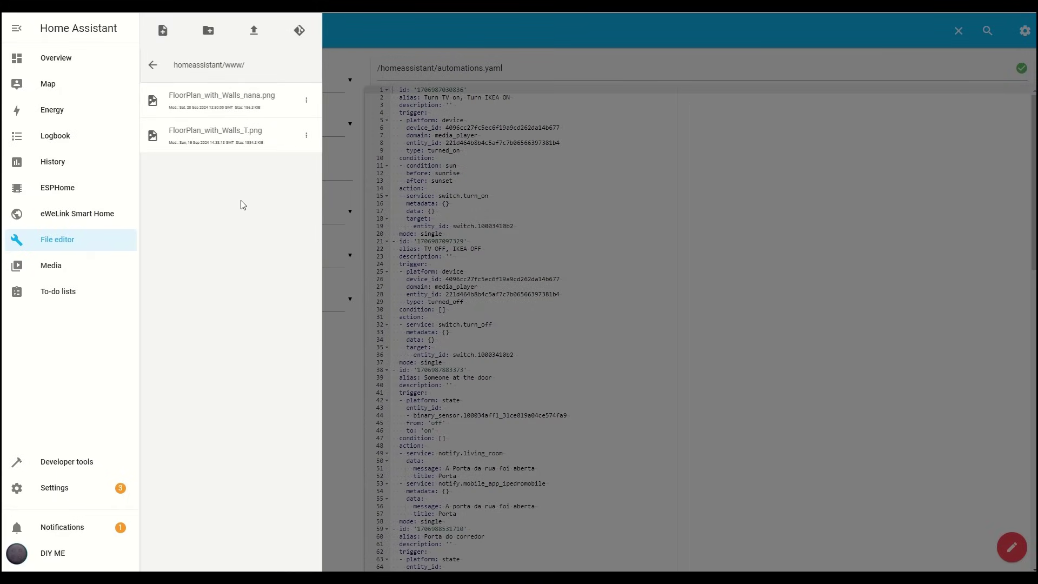
Upload FloorPlan_with_Walls_living.png into the www folder
click(255, 32)
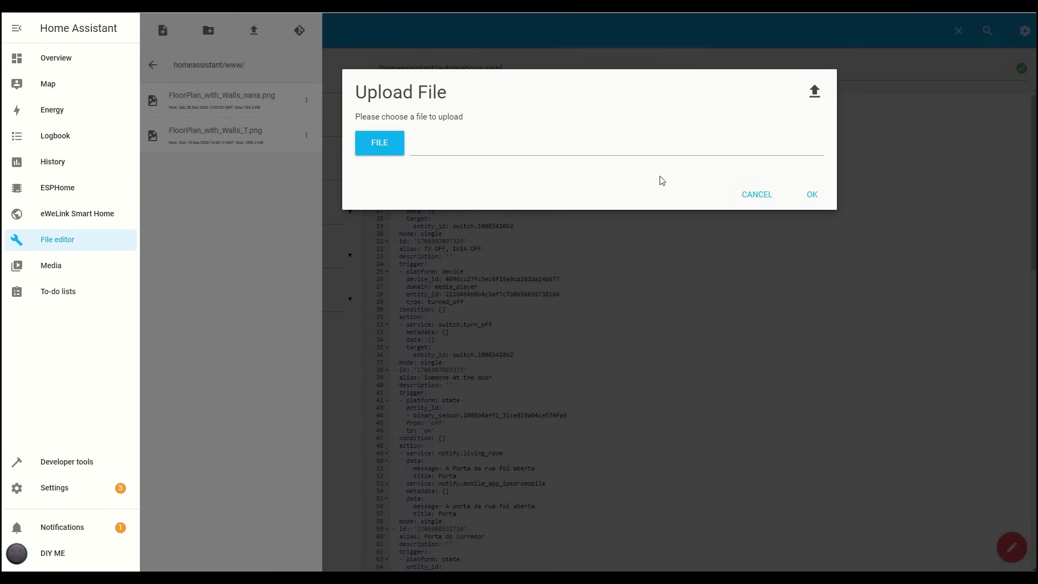
click(387, 146)
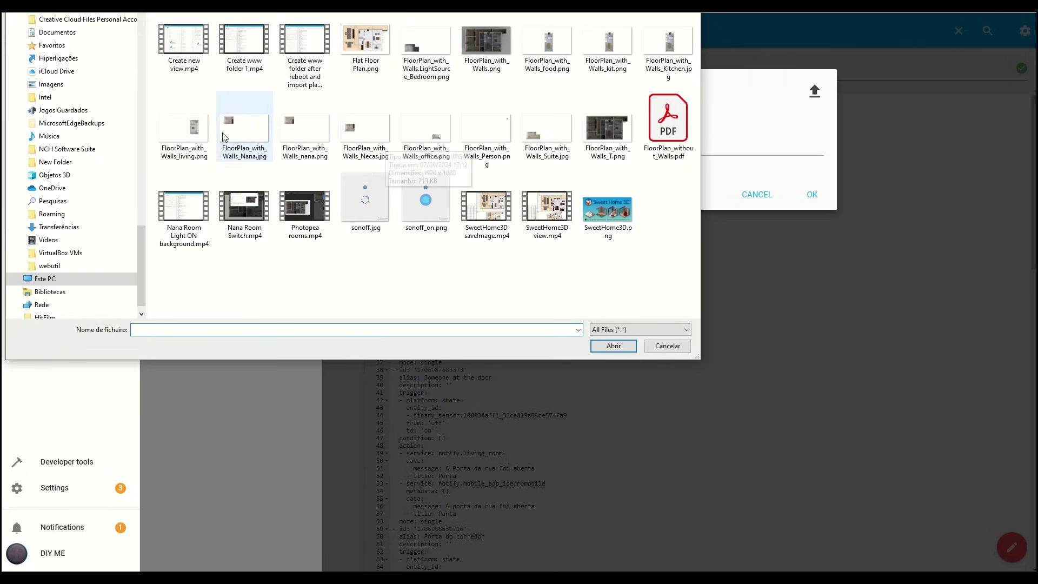
click(187, 130)
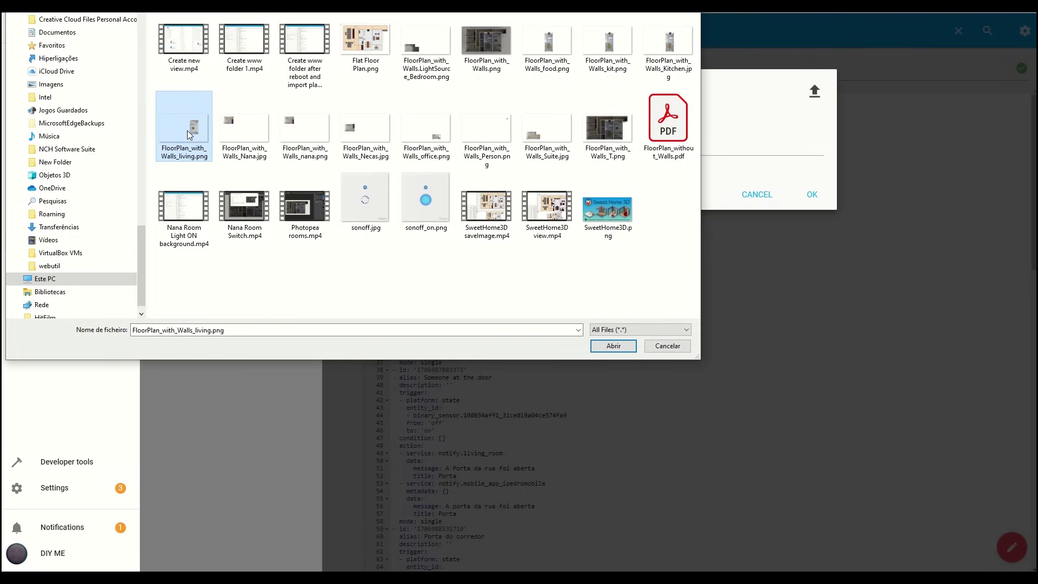
double_click(187, 130)
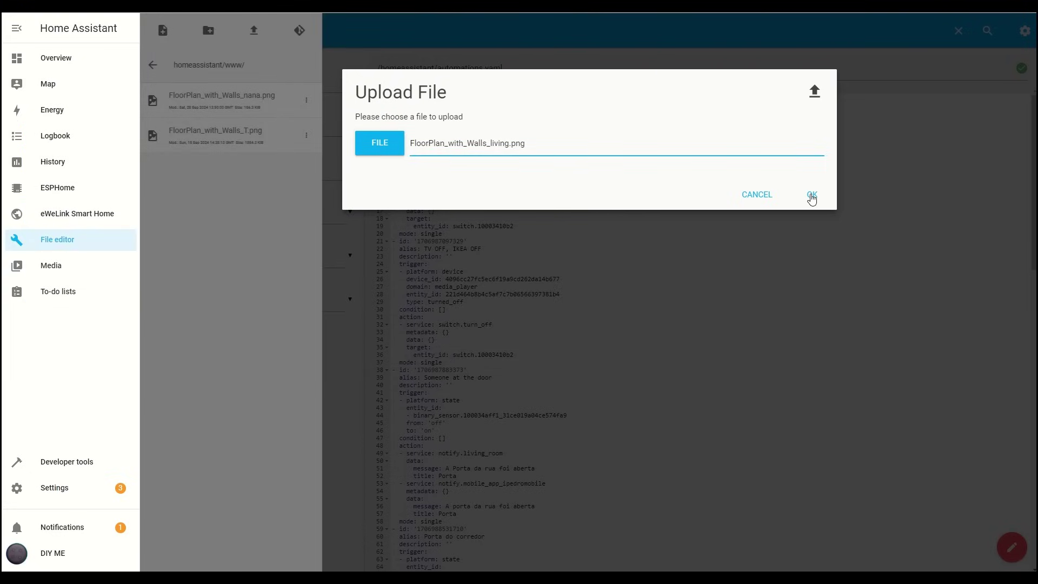
click(811, 194)
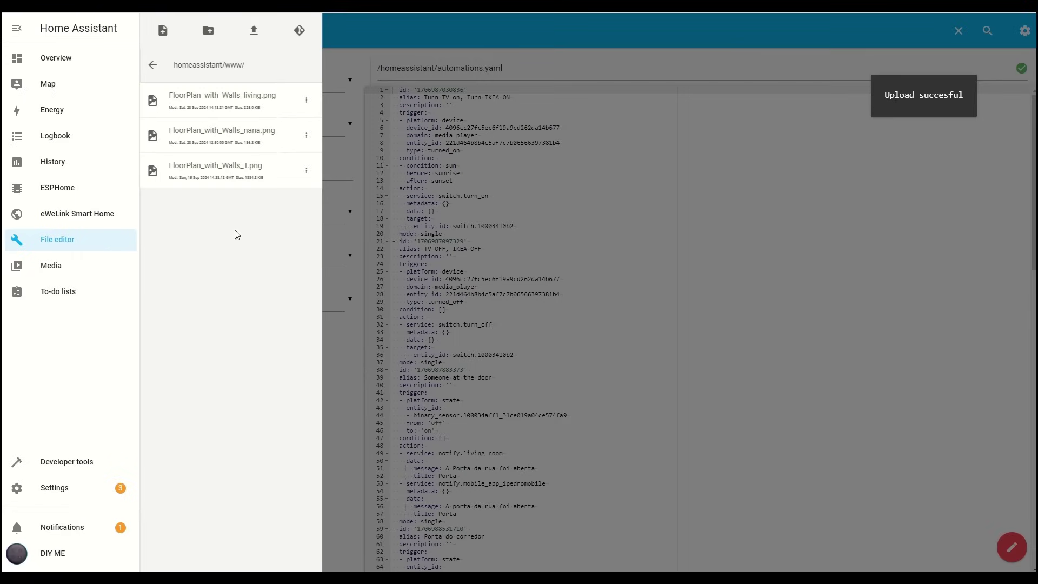
Upload sonoff.jpg into the www folder
click(258, 31)
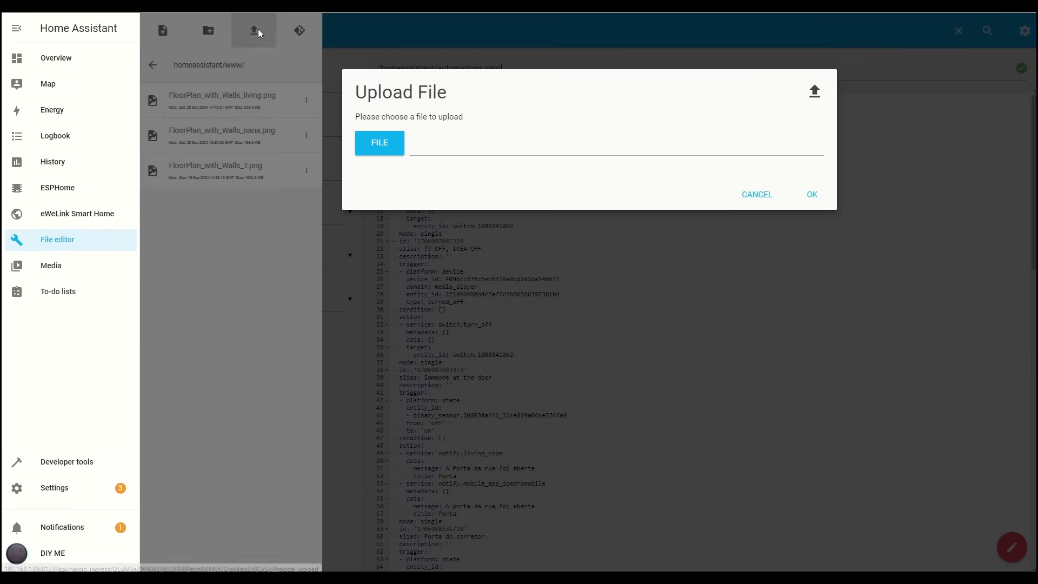
click(379, 144)
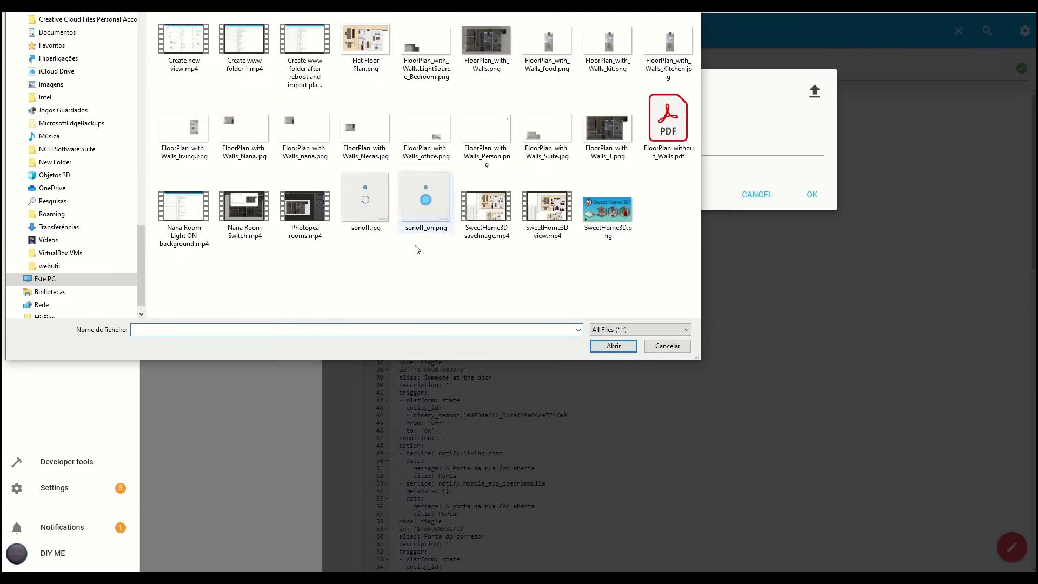
double_click(365, 215)
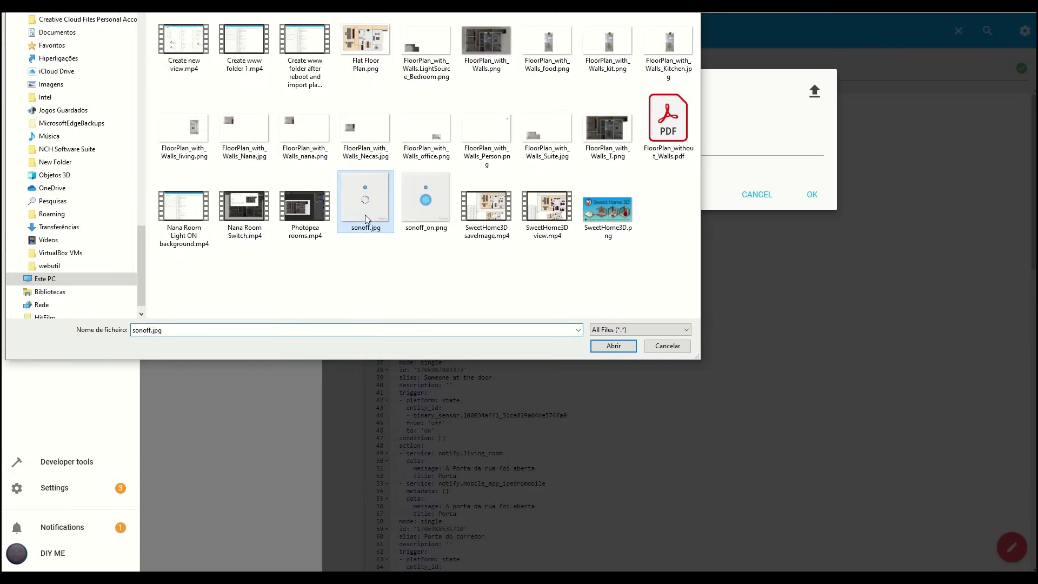
click(810, 198)
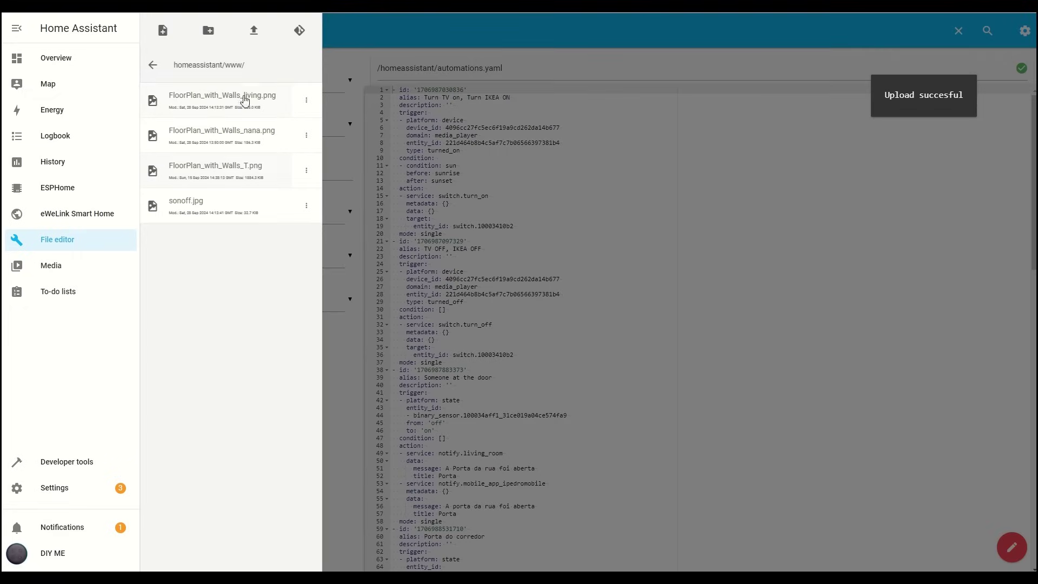
Upload sonoff_on.png into the www folder
click(255, 31)
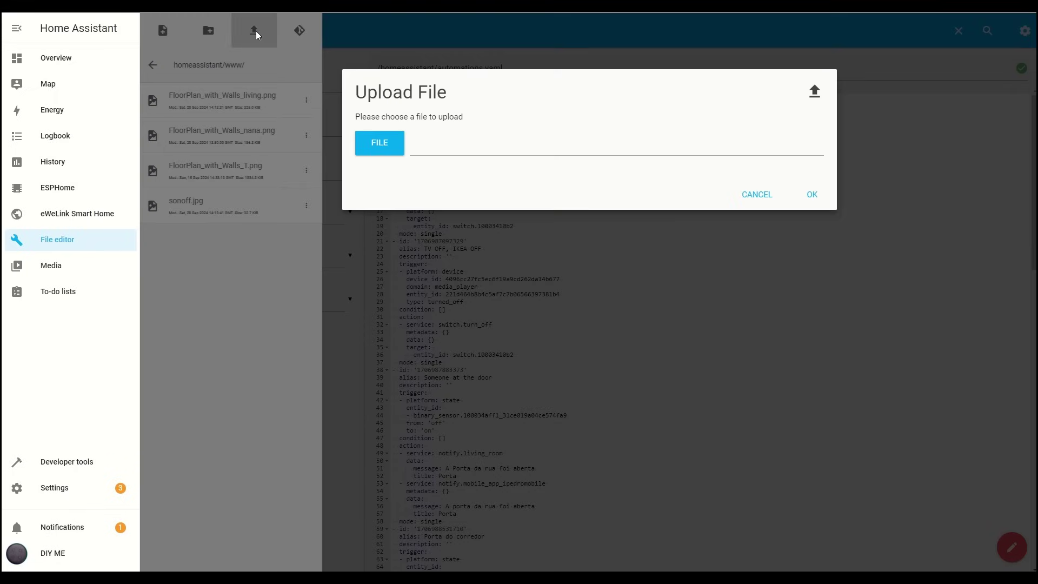
click(384, 139)
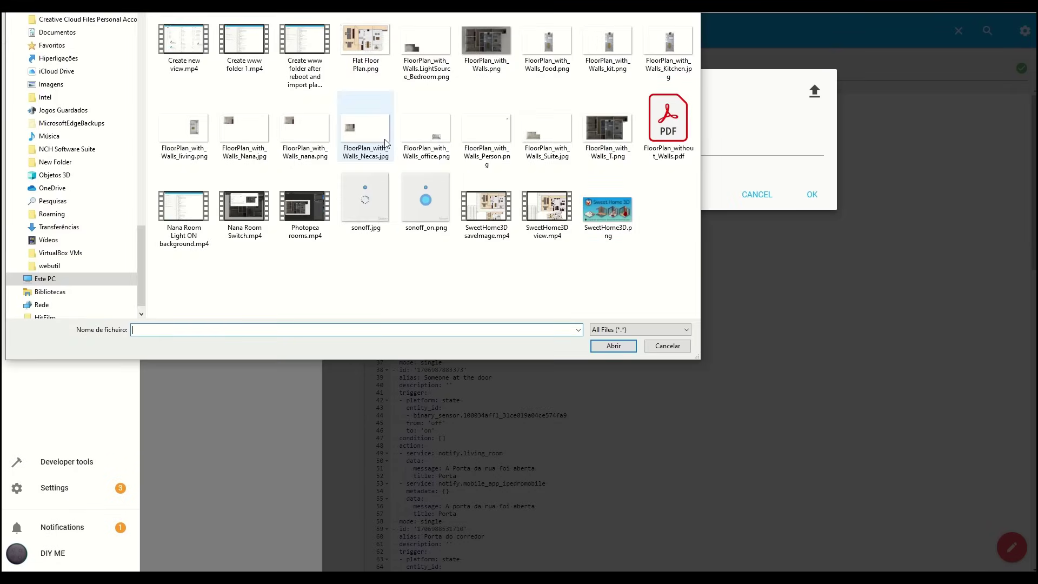
double_click(439, 222)
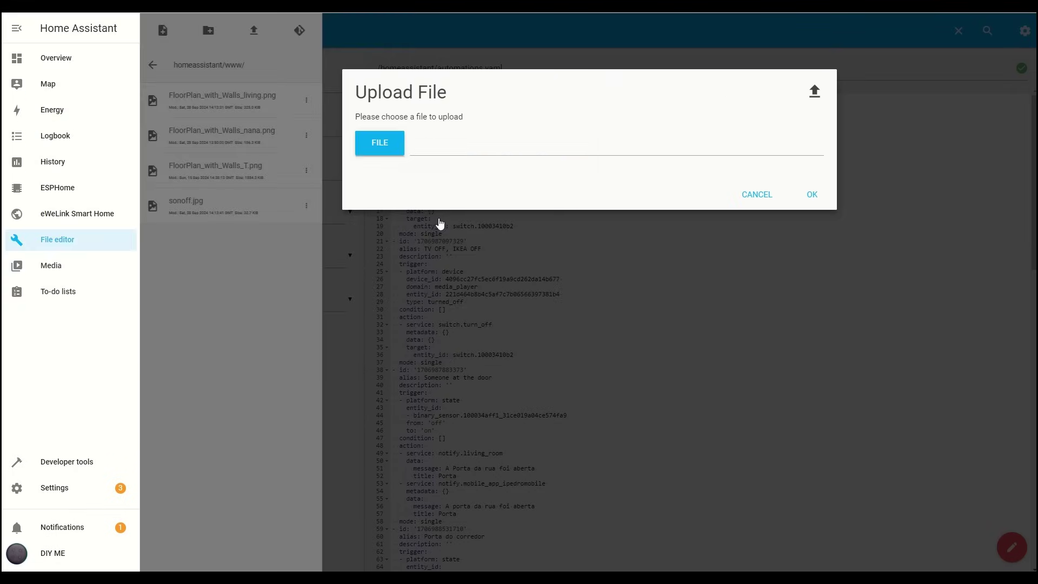
click(812, 193)
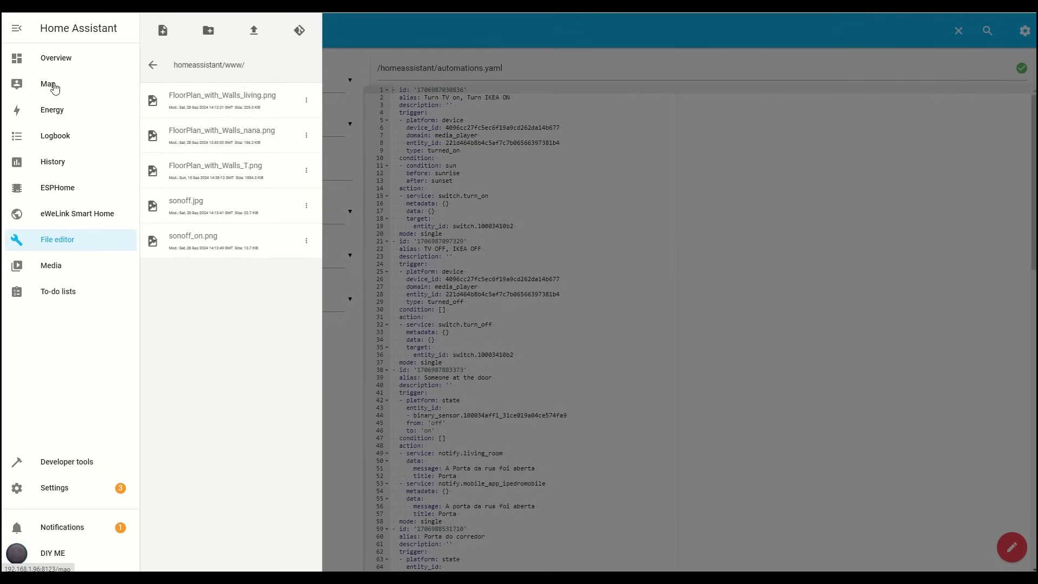
Return to the Overview dashboard and open the floor-plan card for editing
click(58, 57)
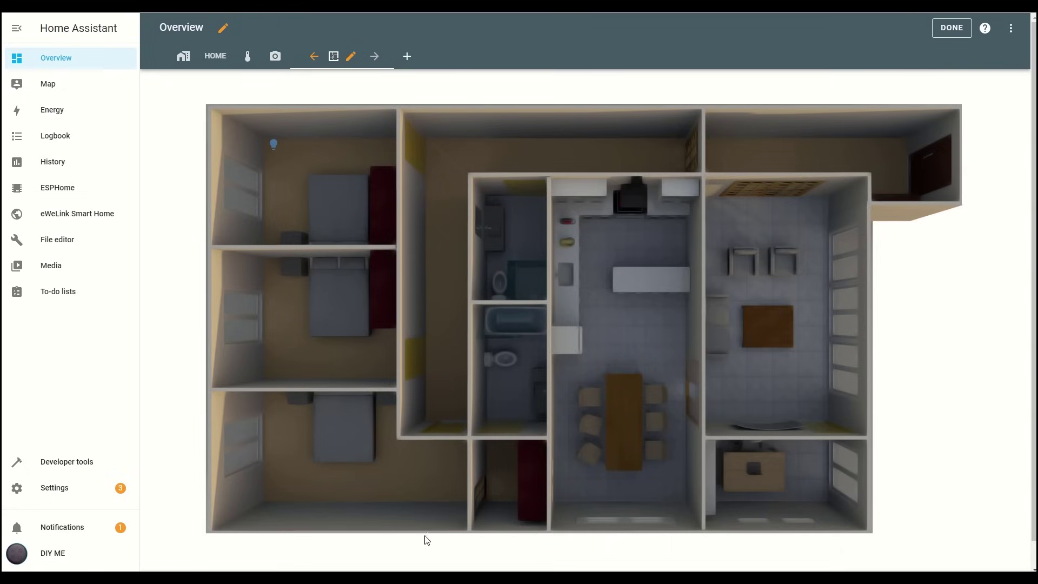
scroll(341, 413, down, 1)
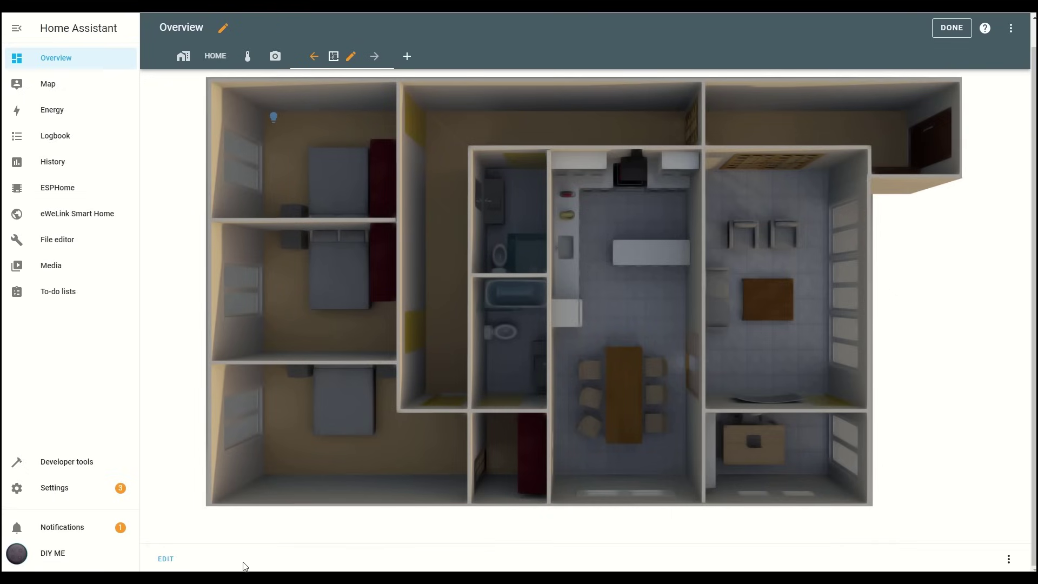
click(165, 560)
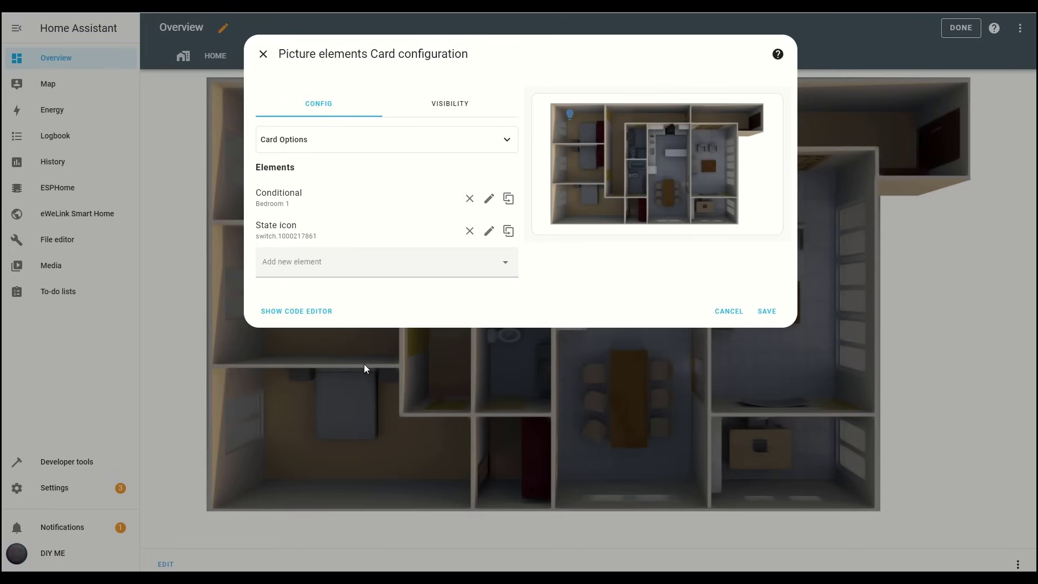
Add a Conditional element titled 'Living room'
click(509, 267)
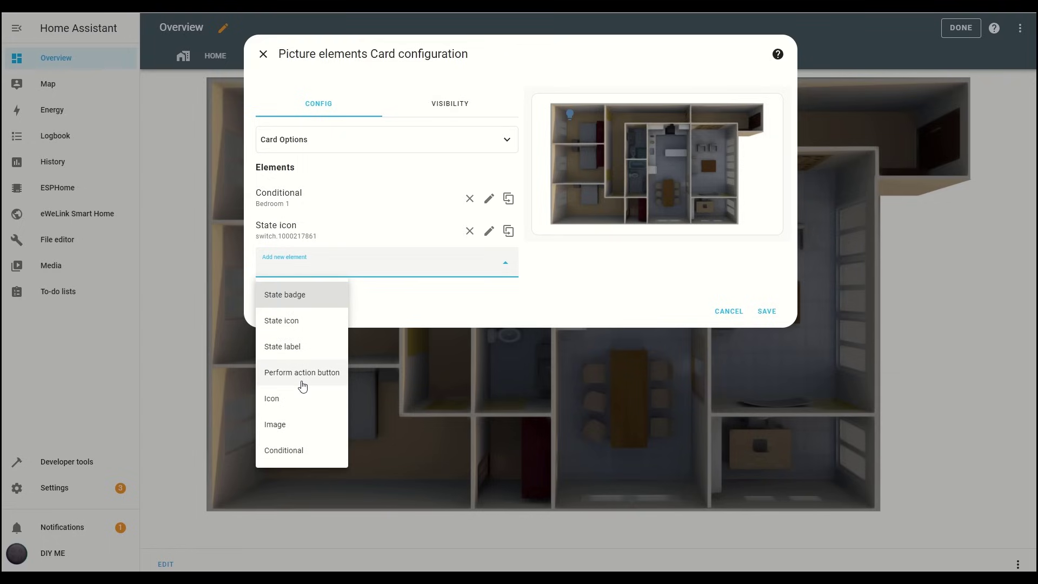
click(289, 452)
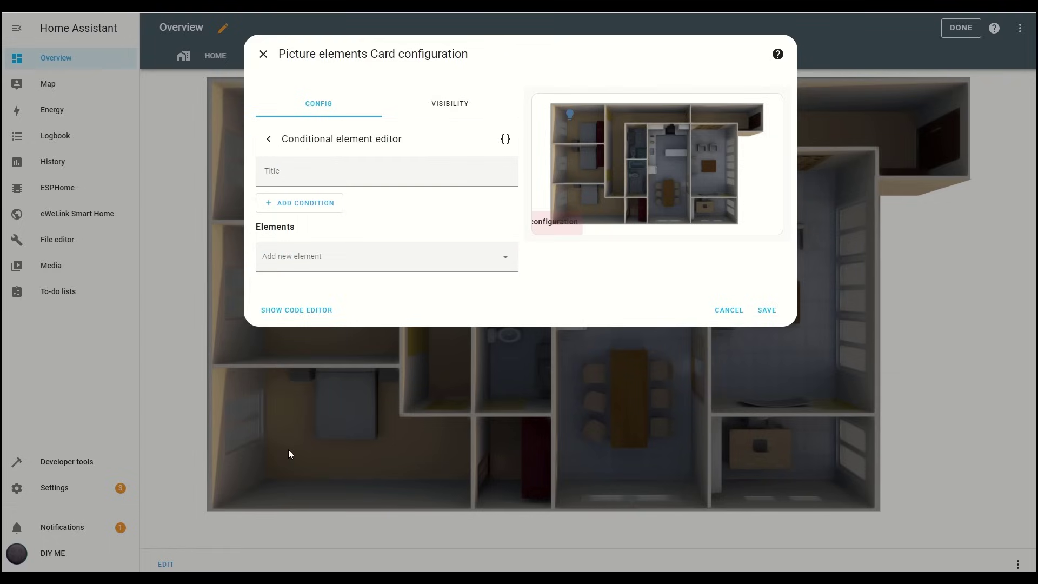
click(297, 174)
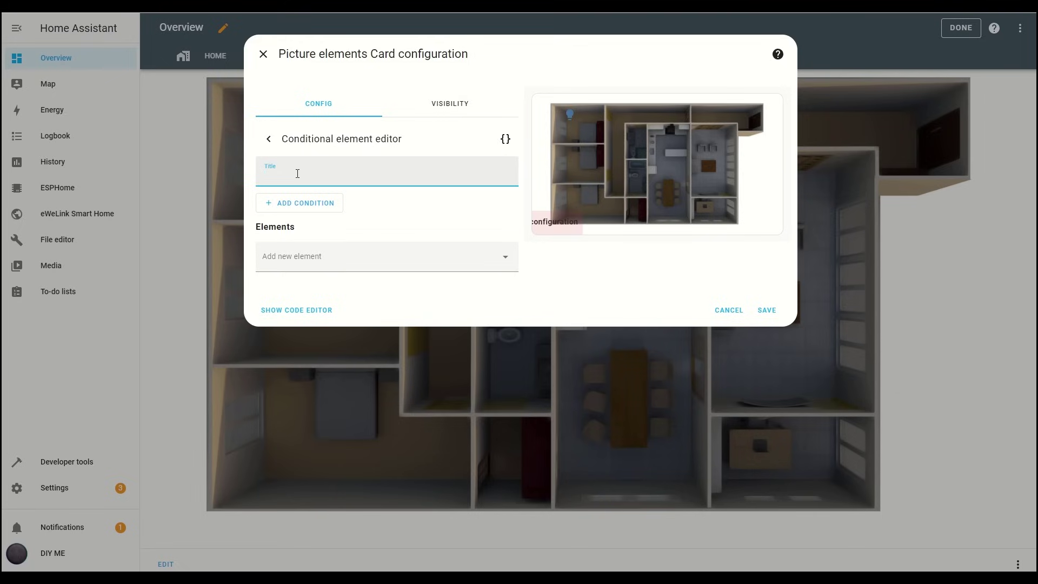
text(Li)
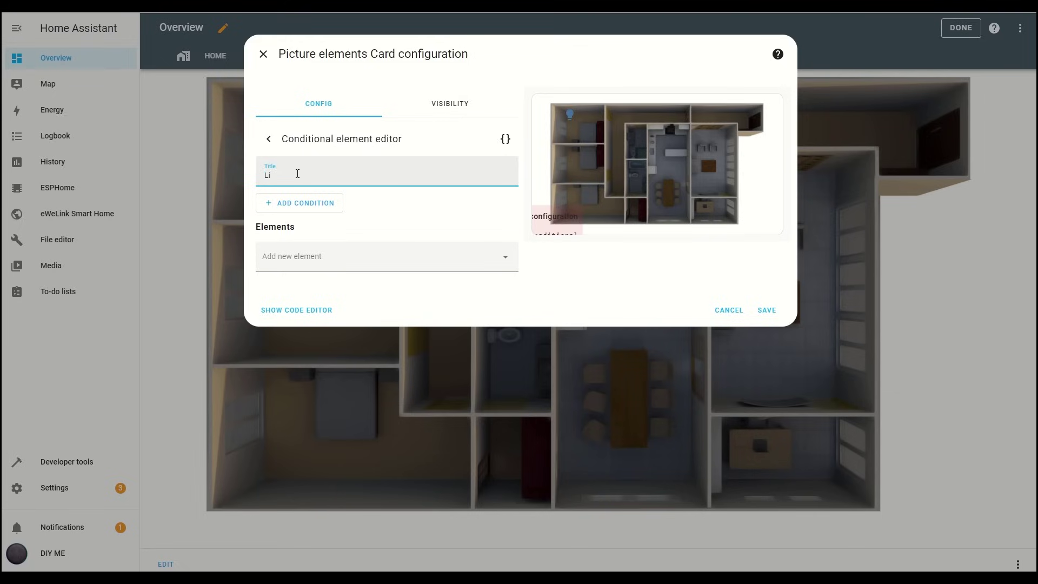
text(ving room)
Add an entity-state condition requiring the Living room light to be On, plus an empty image element inside it
click(315, 208)
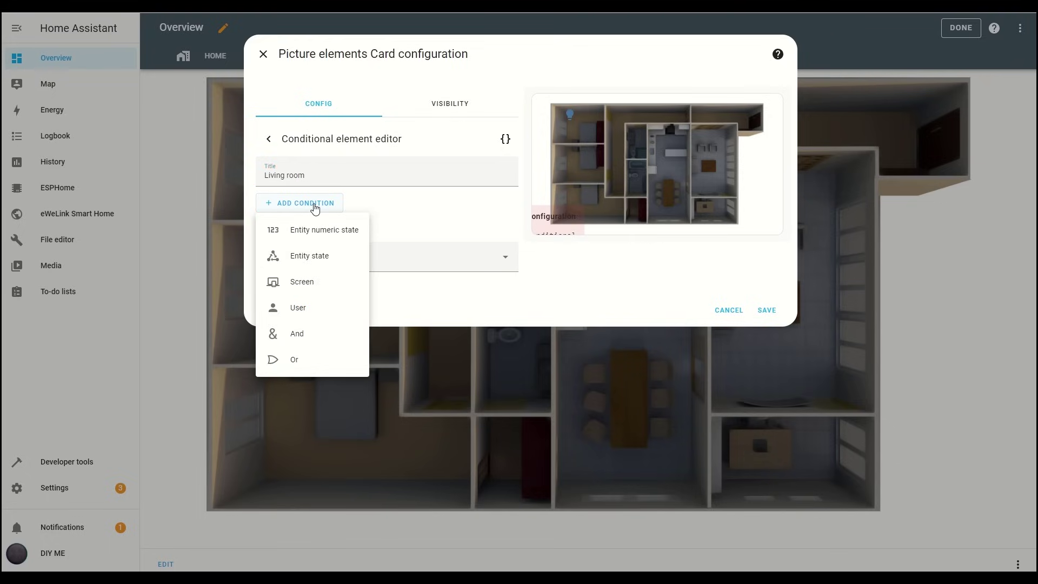
click(321, 256)
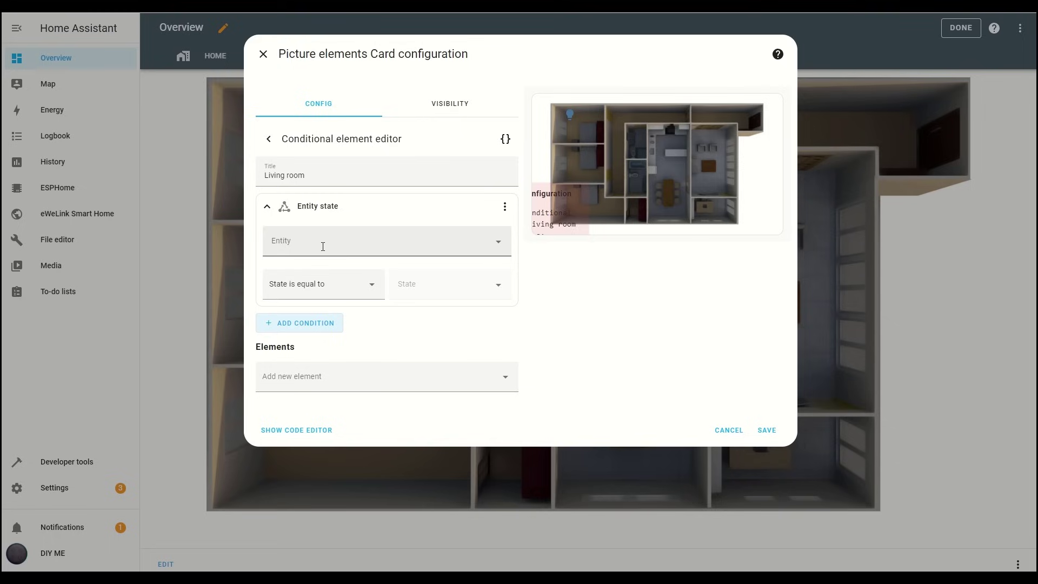
click(323, 247)
text(li)
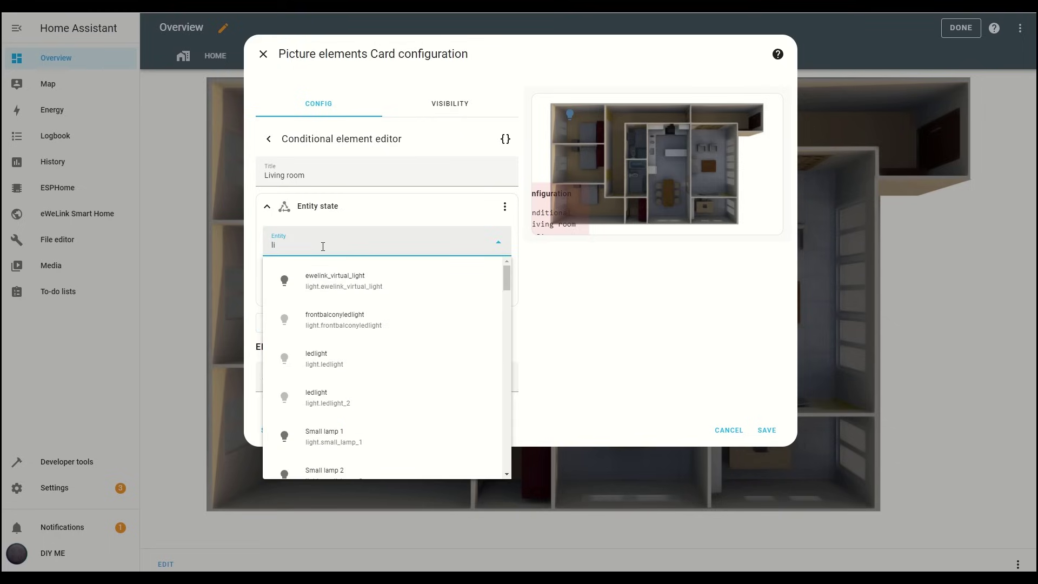
click(327, 321)
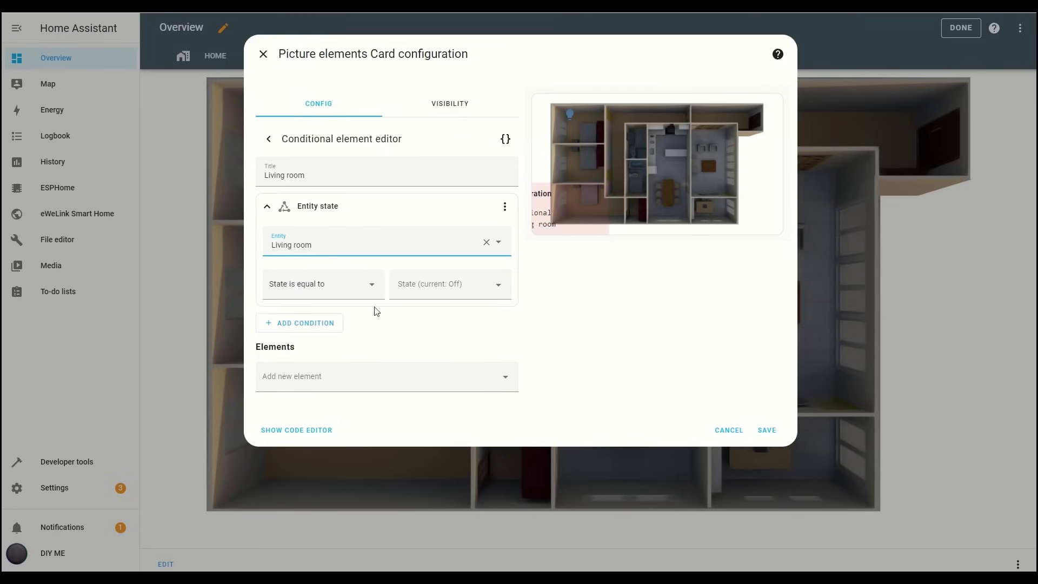
click(440, 291)
click(444, 315)
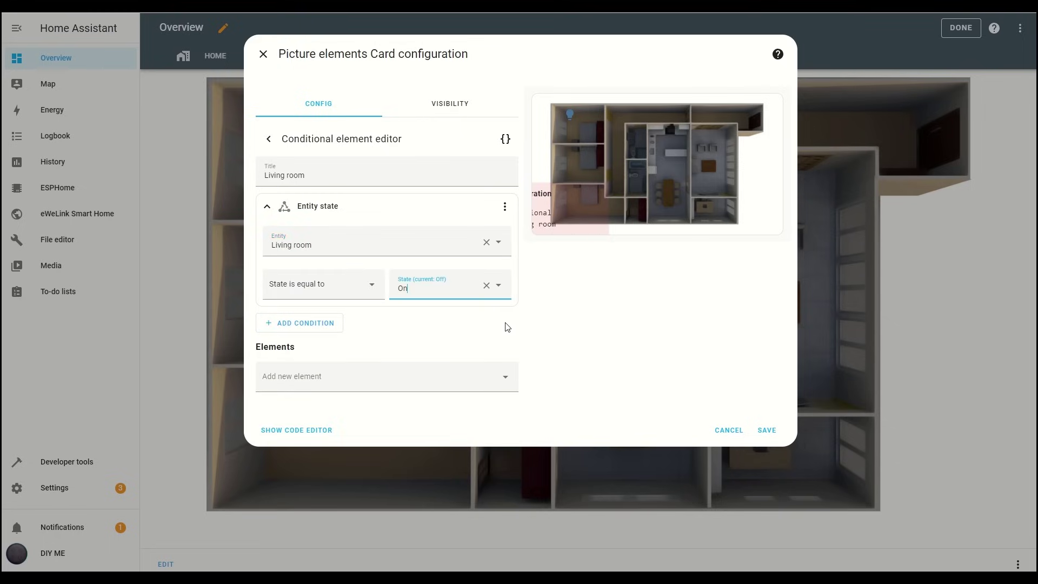
click(500, 377)
click(283, 322)
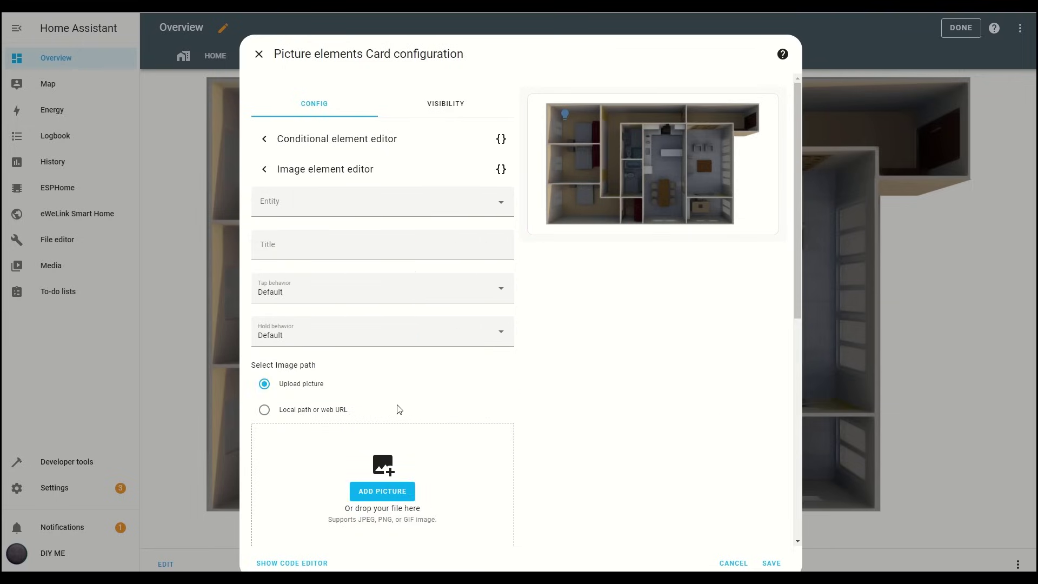
Set the conditional image to local path /local/FloorPlan_with_Walls_living.png
click(290, 412)
scroll(410, 392, down, 1)
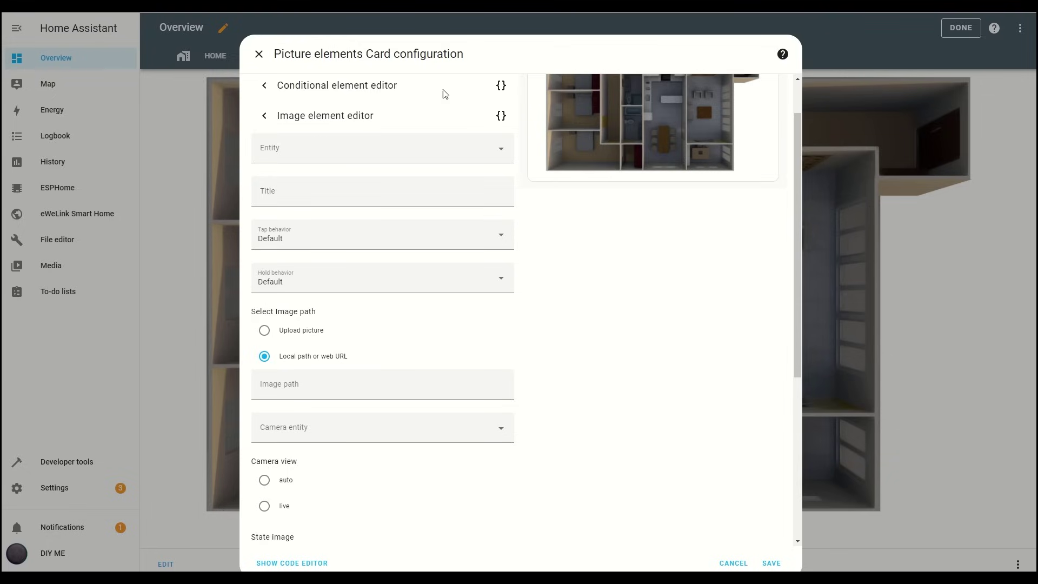
click(324, 386)
text(/local/FloorPlan_with_Walls_living.png)
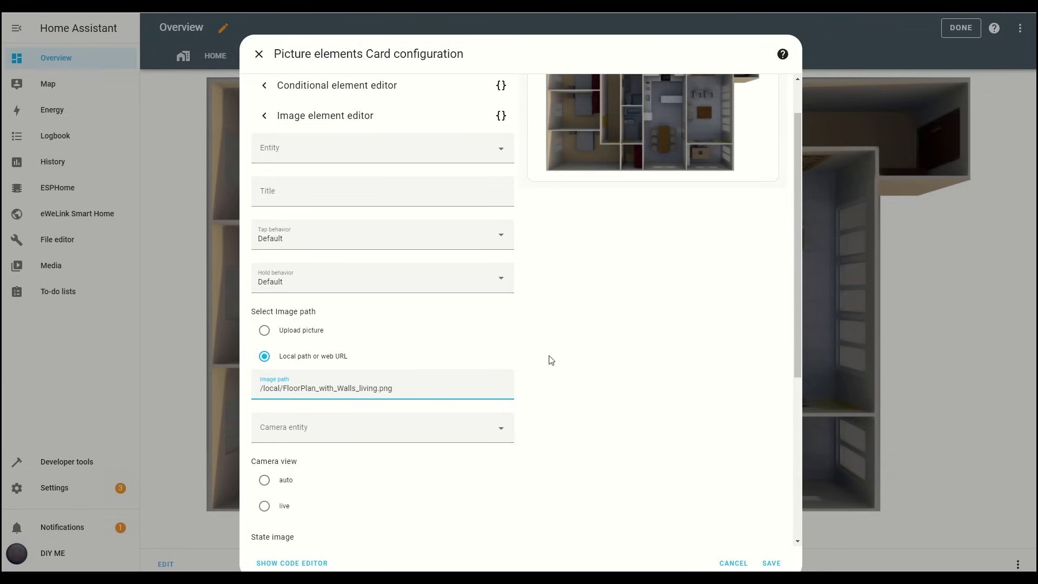
Add width: 100% to the image's style and save the card
scroll(548, 358, down, 5)
click(312, 498)
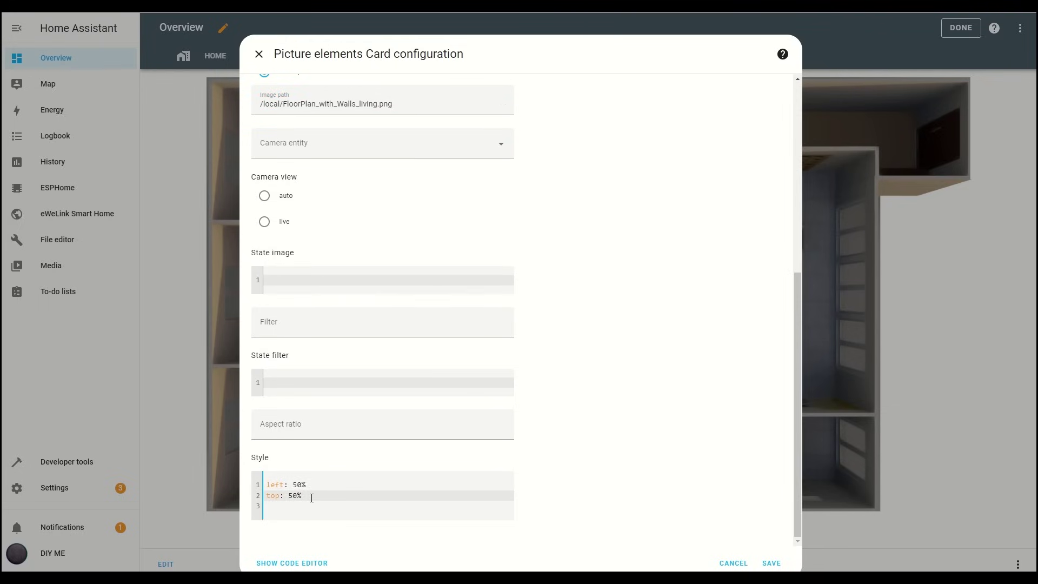
key(Return)
text(wid)
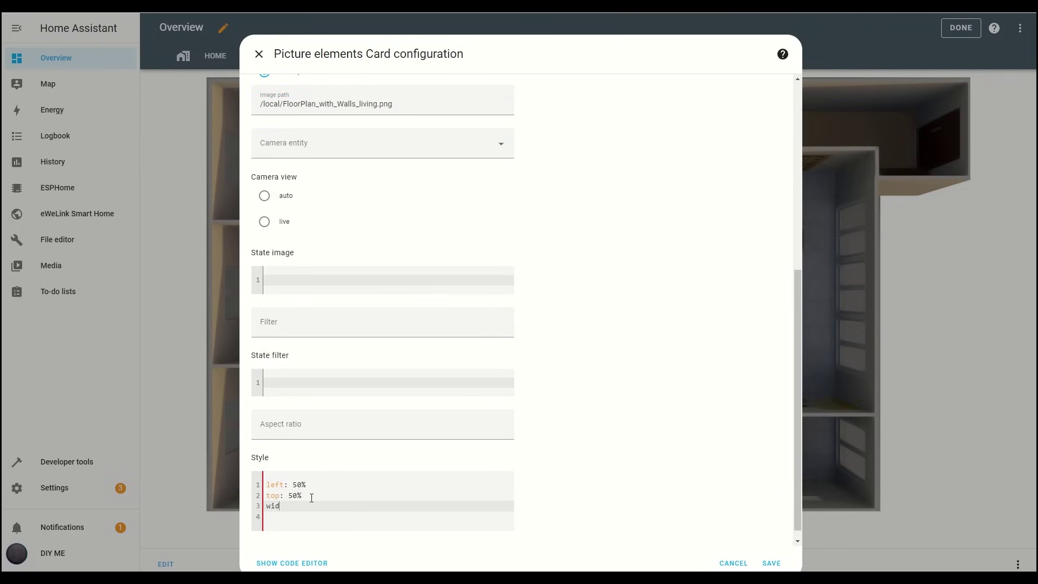
text(th: 100%)
scroll(642, 364, up, 2)
scroll(642, 363, down, 2)
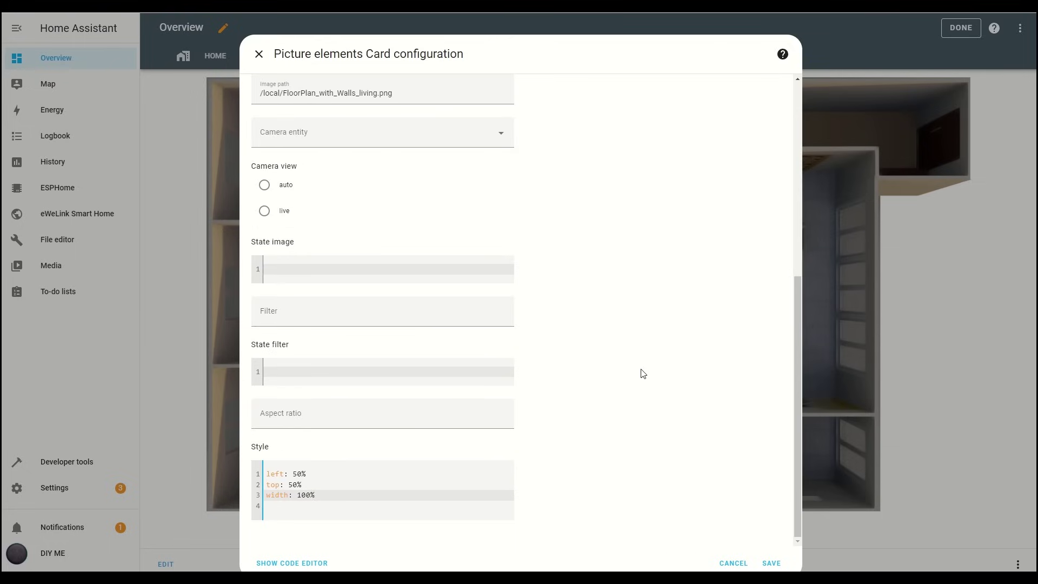
scroll(575, 328, up, 6)
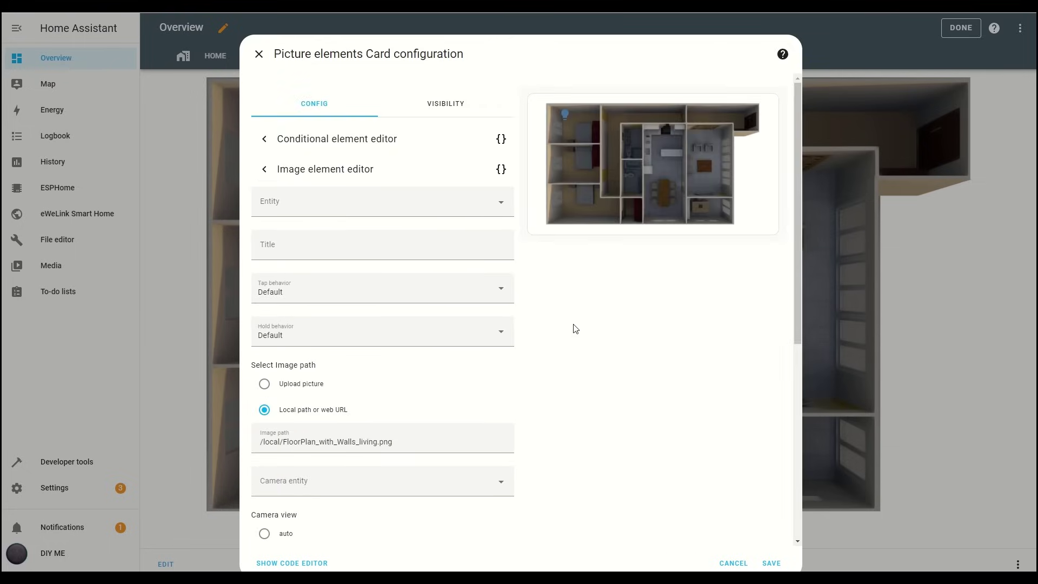
scroll(576, 329, down, 10)
click(772, 562)
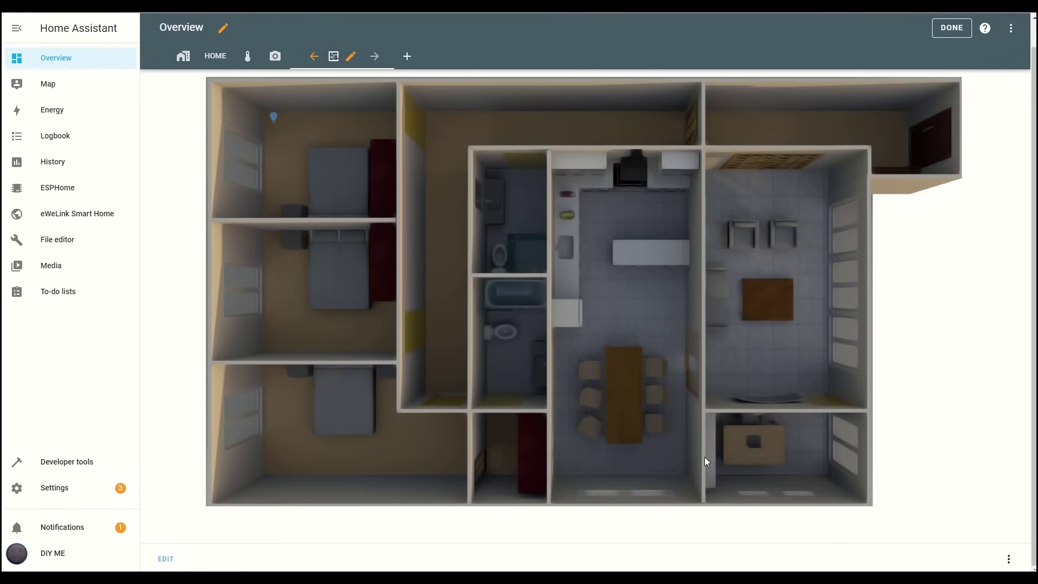
Toggle the living room light on and off from the floor plan, then reopen the card editor
click(795, 251)
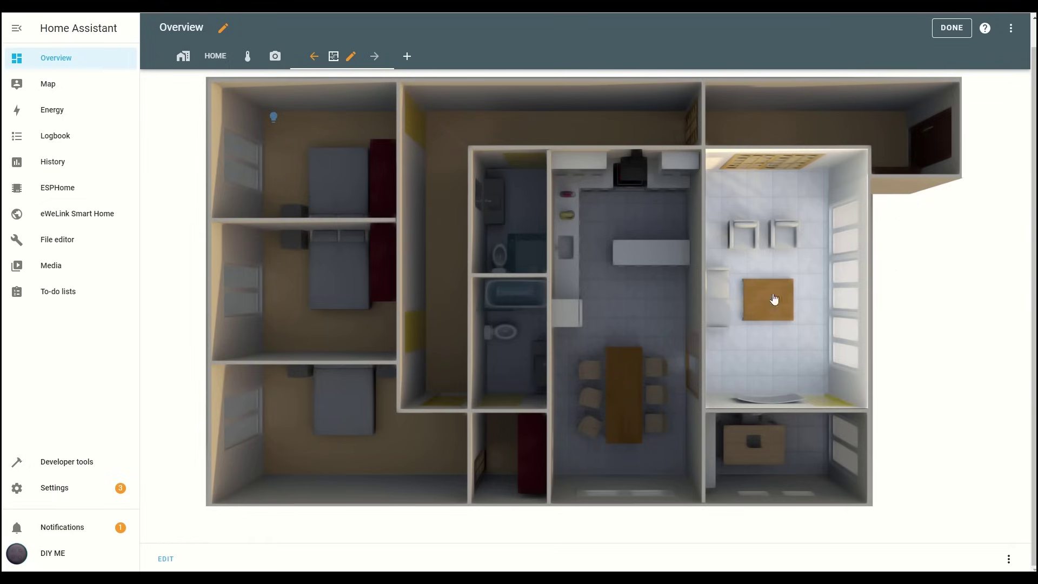
click(734, 275)
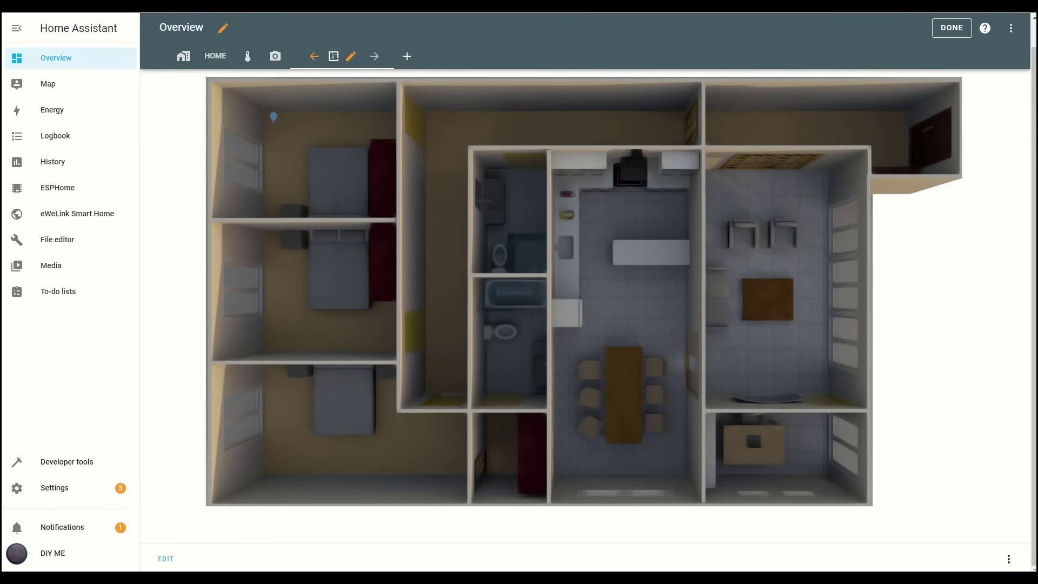
click(166, 559)
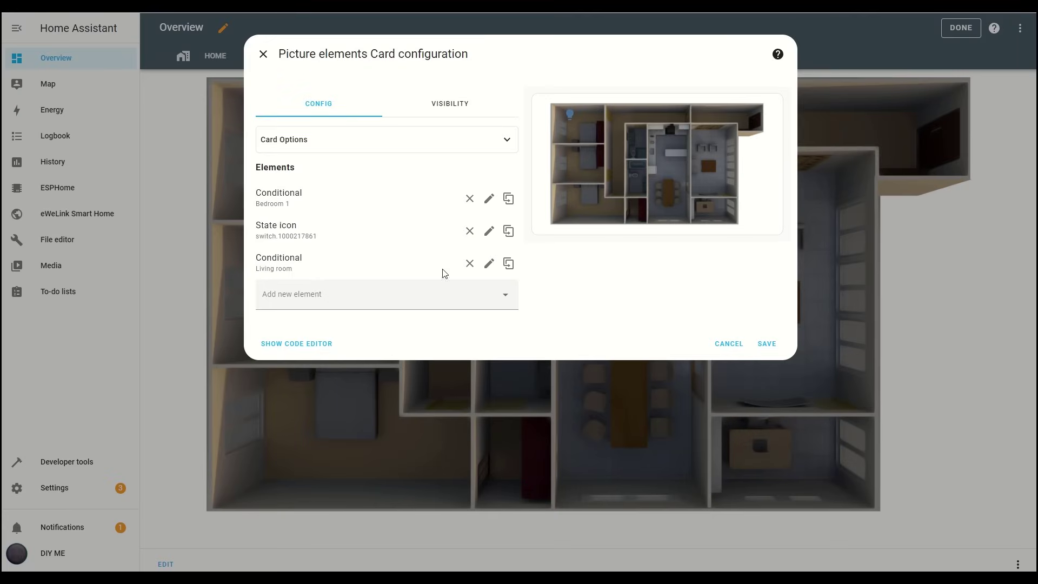
Add a new image element using local path /local/sonoff.jpg
click(507, 301)
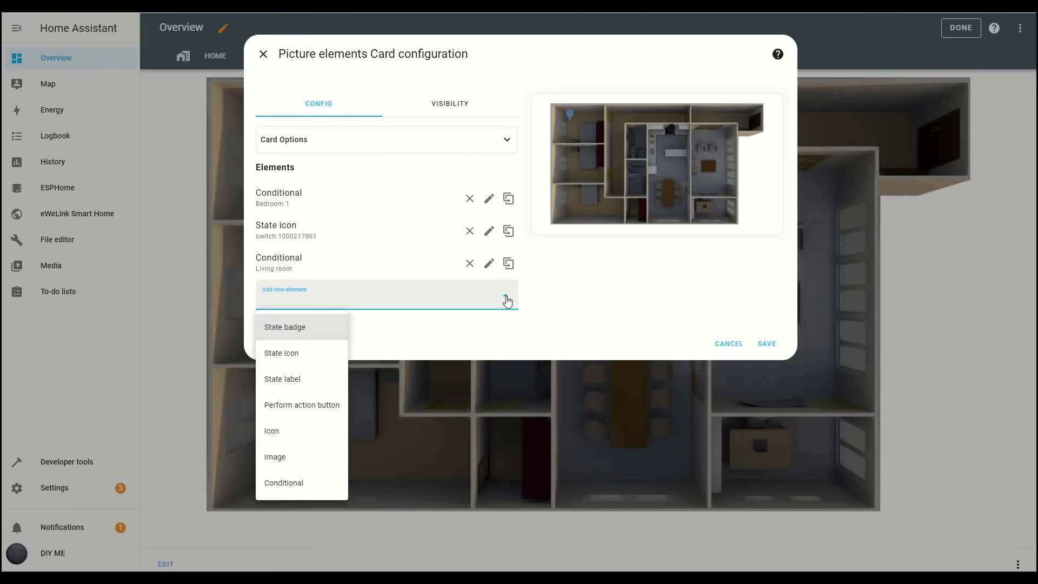
click(271, 458)
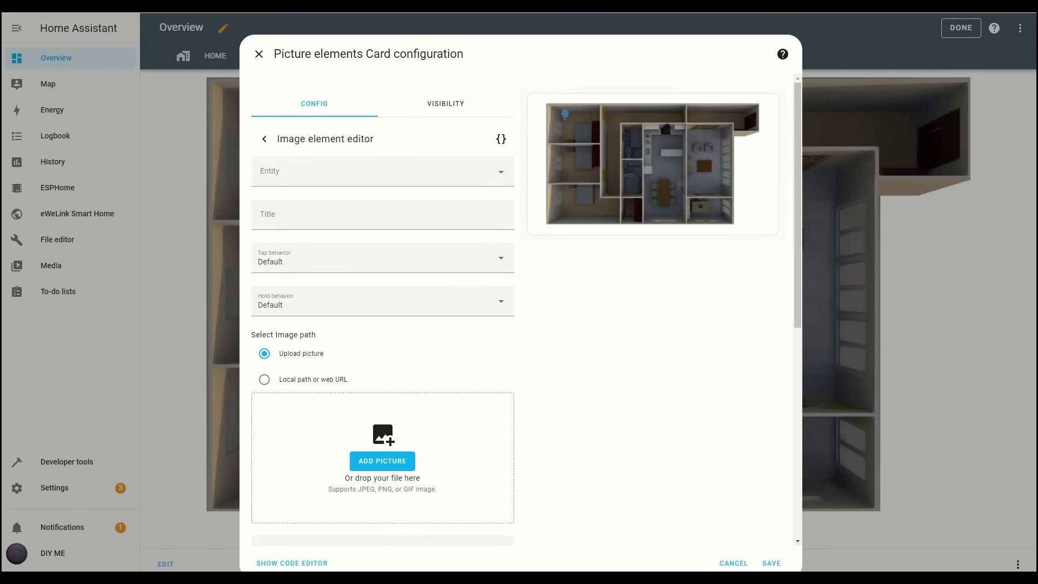
click(316, 379)
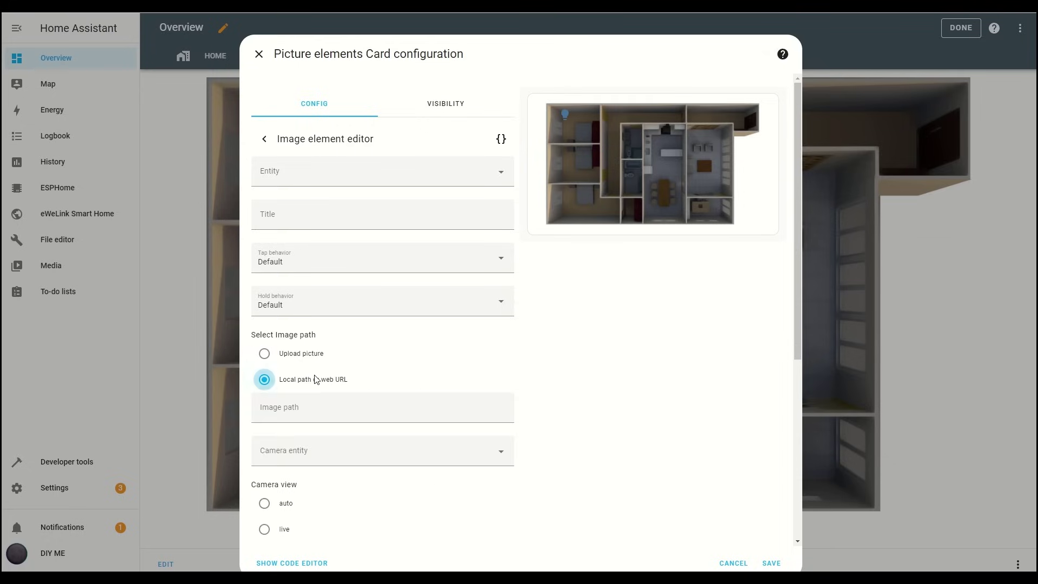
click(300, 407)
text(/local/sonoff.jpg)
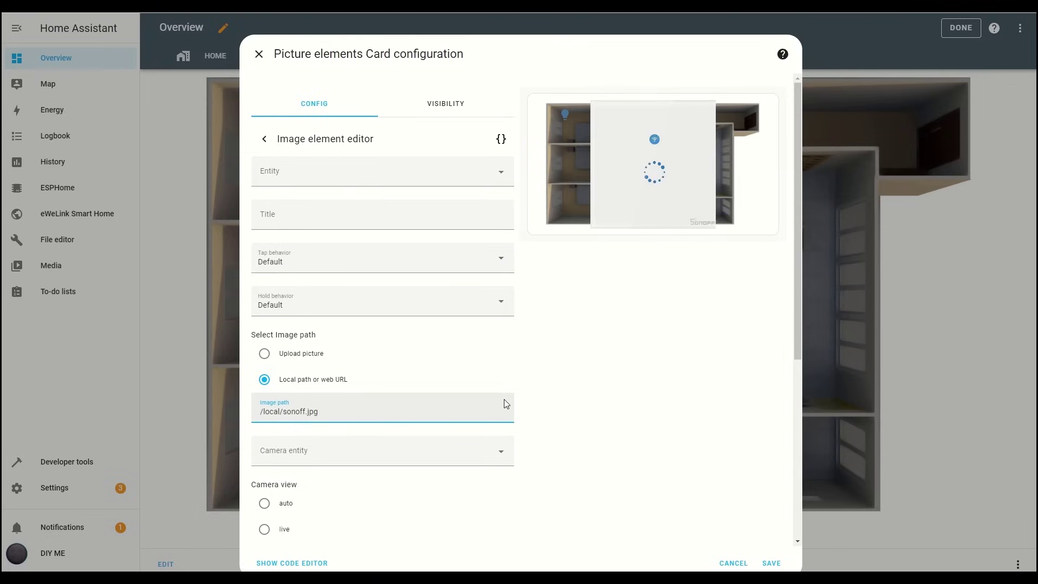
Link the Sonoff image to the Living room light with tap behavior Toggle
click(502, 175)
text(light)
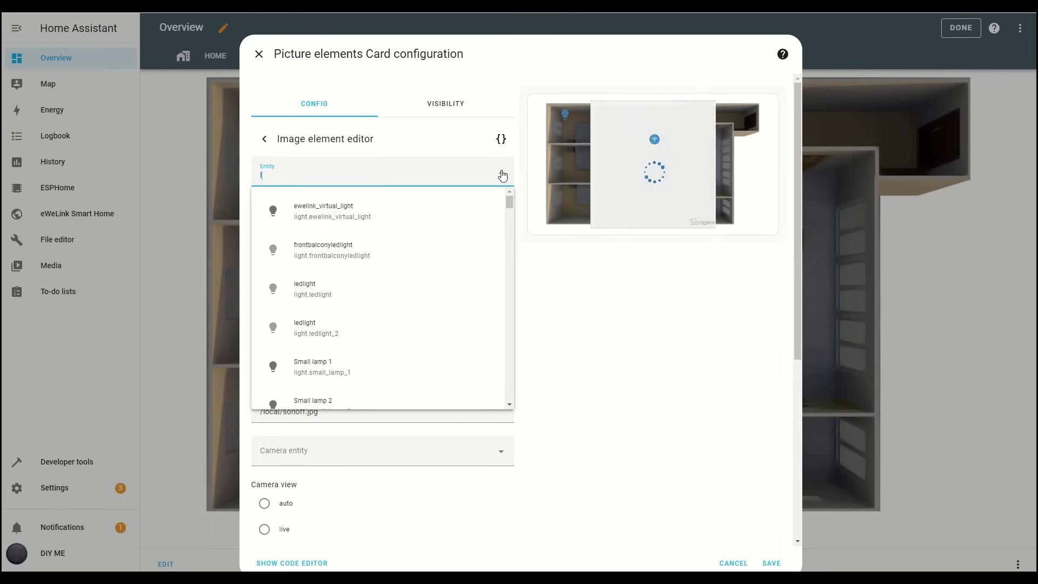
click(310, 253)
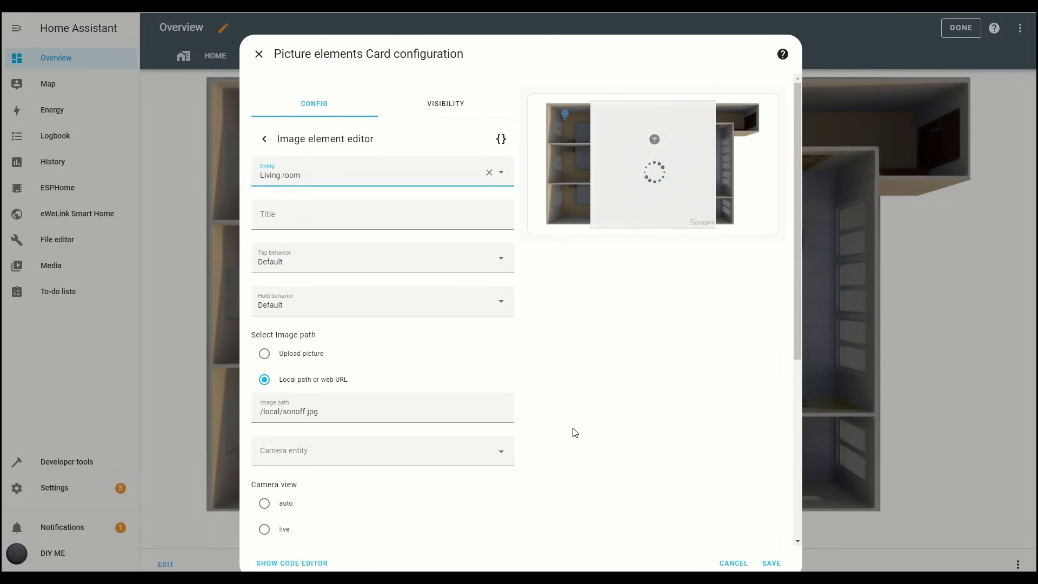
click(503, 263)
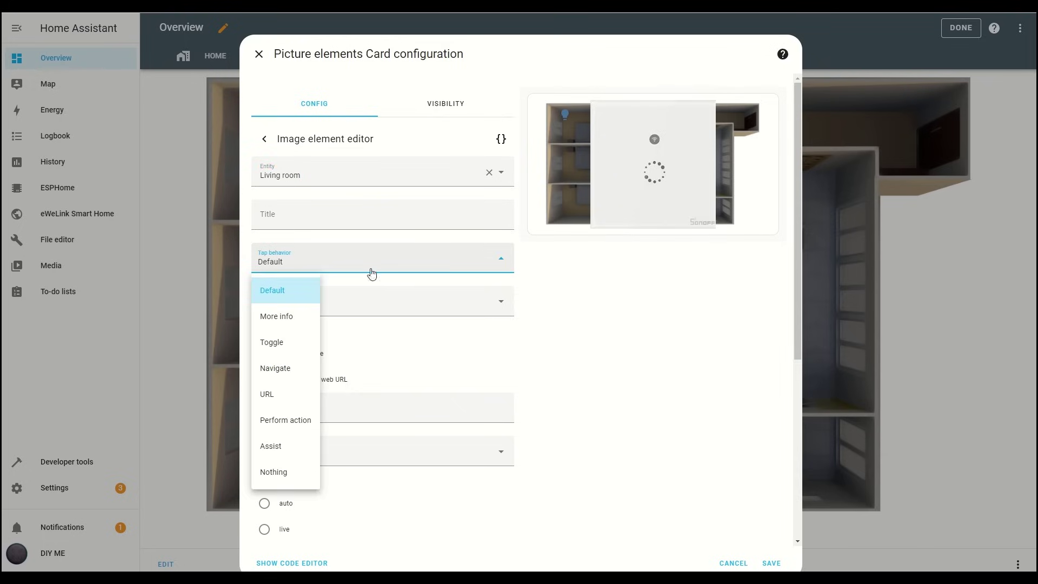
click(274, 342)
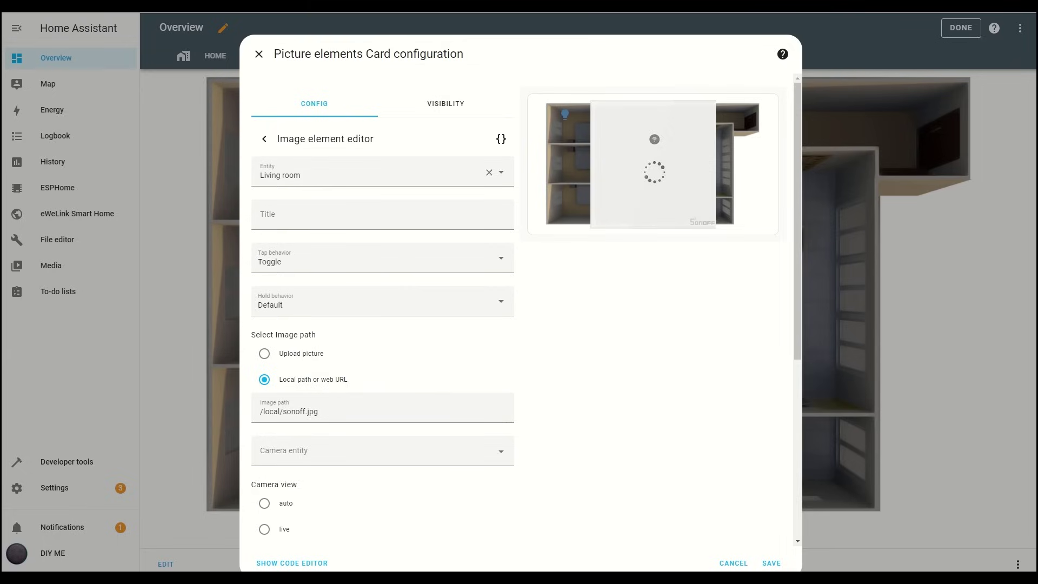
scroll(561, 331, down, 3)
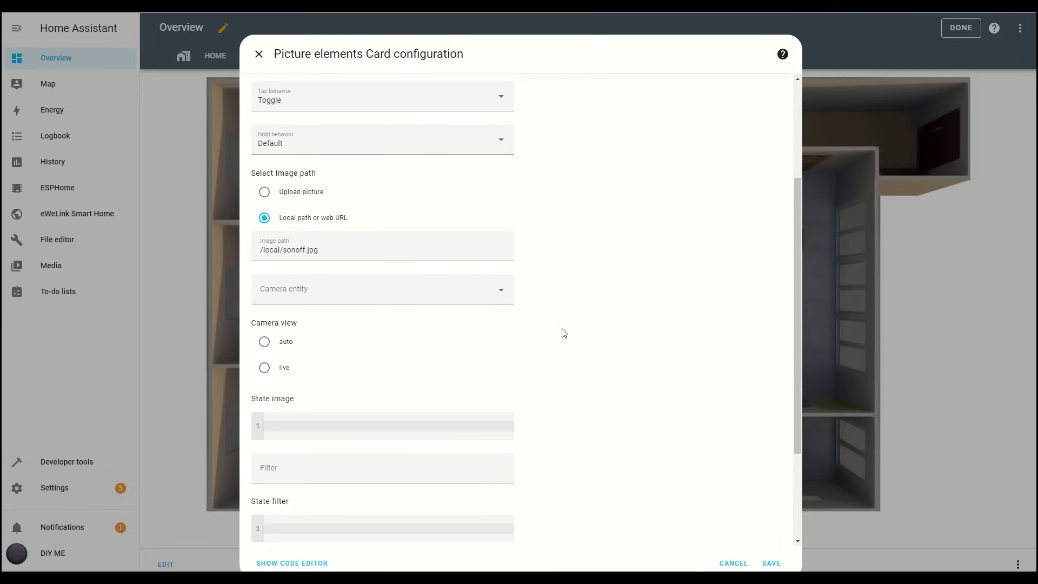
scroll(562, 332, down, 3)
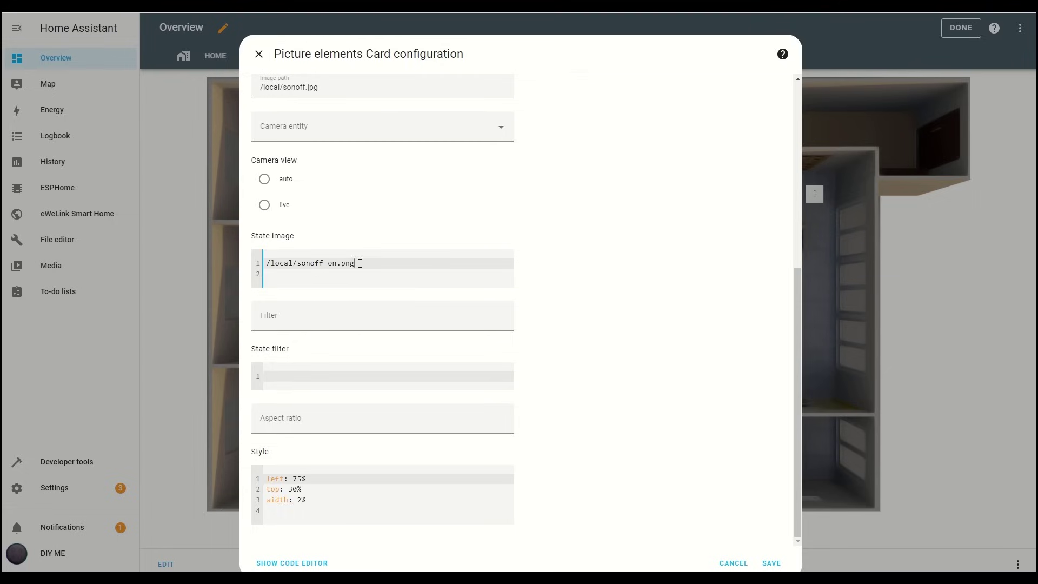
Edit the state image entry so it applies to the 'on' state
drag(359, 263, 262, 267)
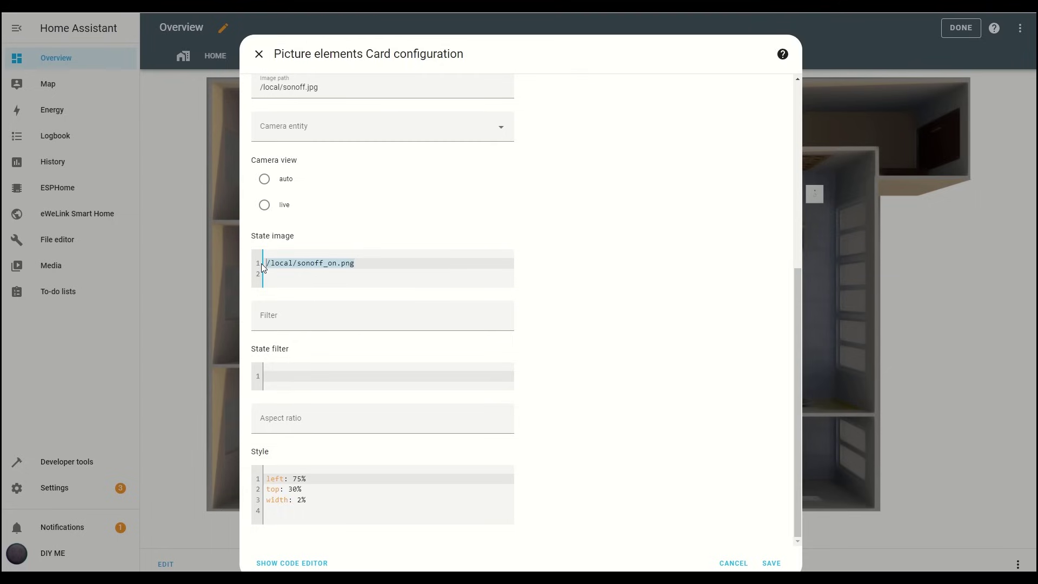
key(Left)
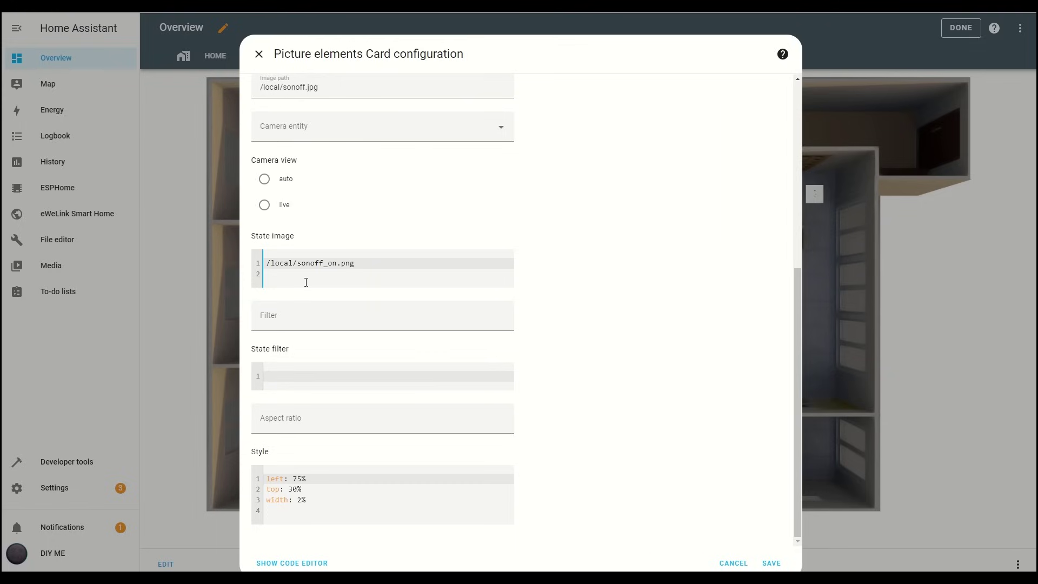
text(")
text(")
text(on)
text(:)
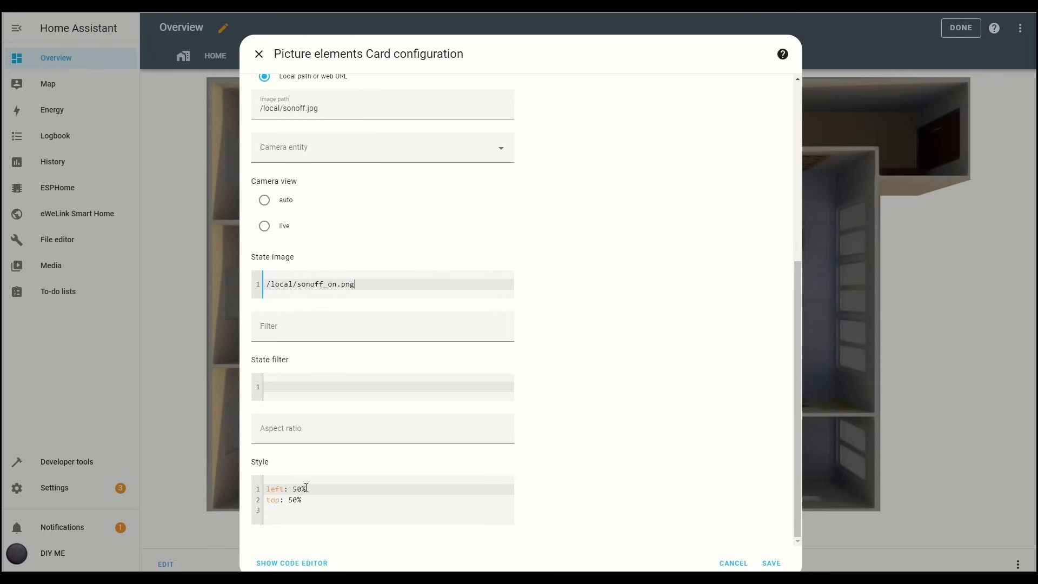
Add a width: 2% style line and retype the left position value
click(303, 489)
click(318, 500)
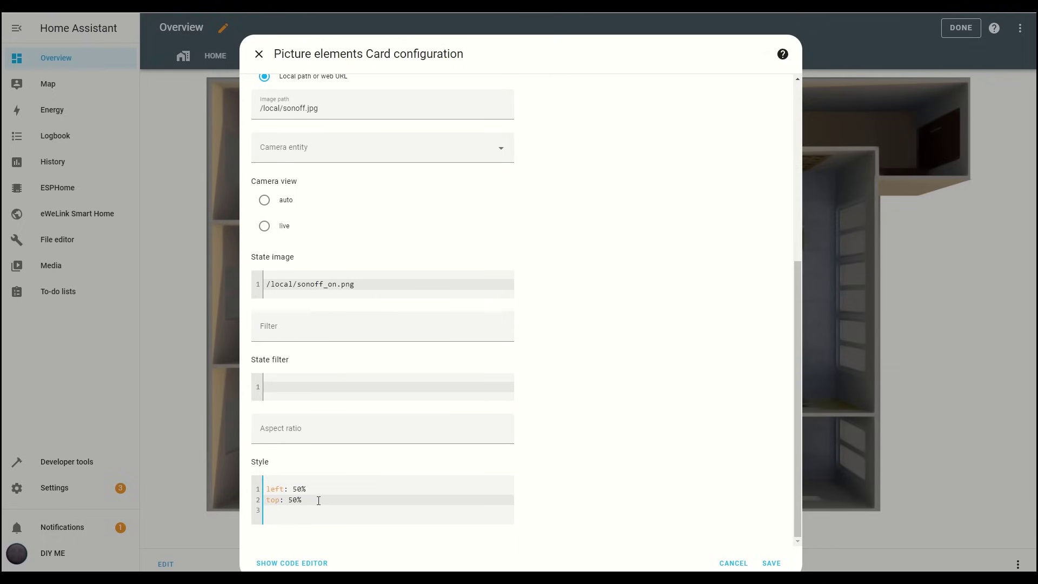
key(Return)
text(widt)
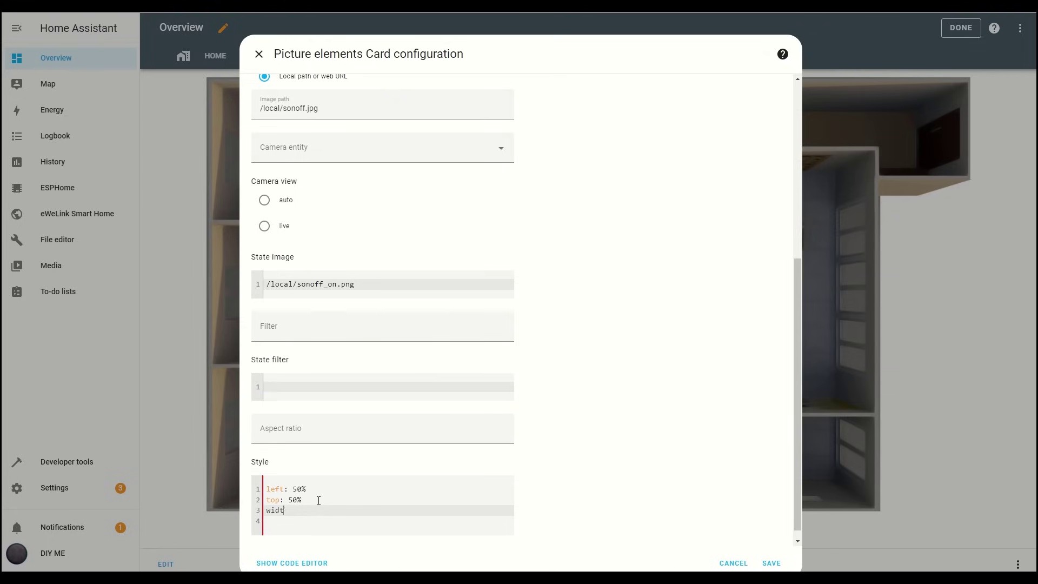
text(h: 2%)
double_click(297, 489)
key(BackSpace)
text(20)
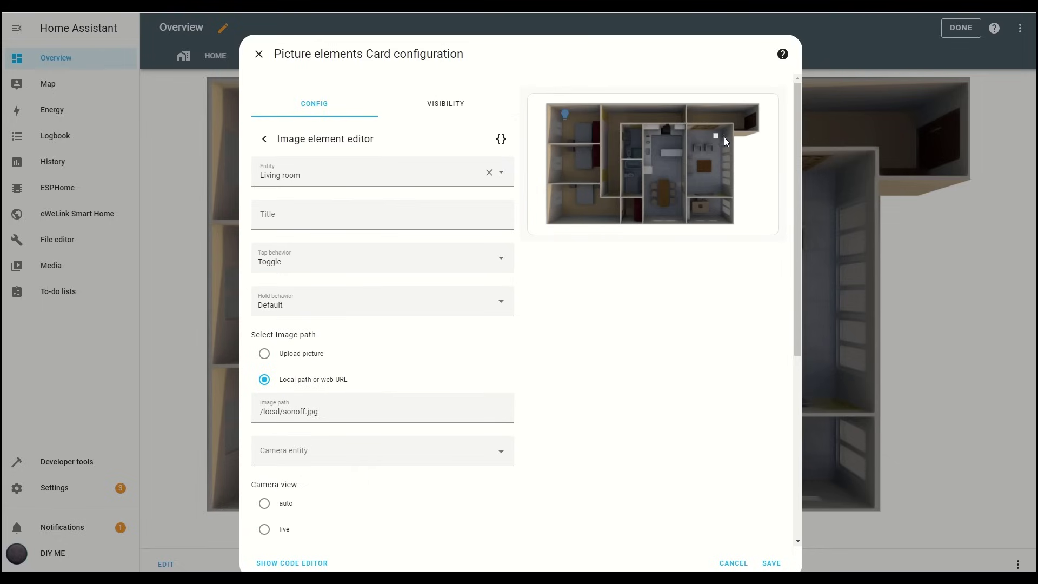
scroll(549, 367, down, 6)
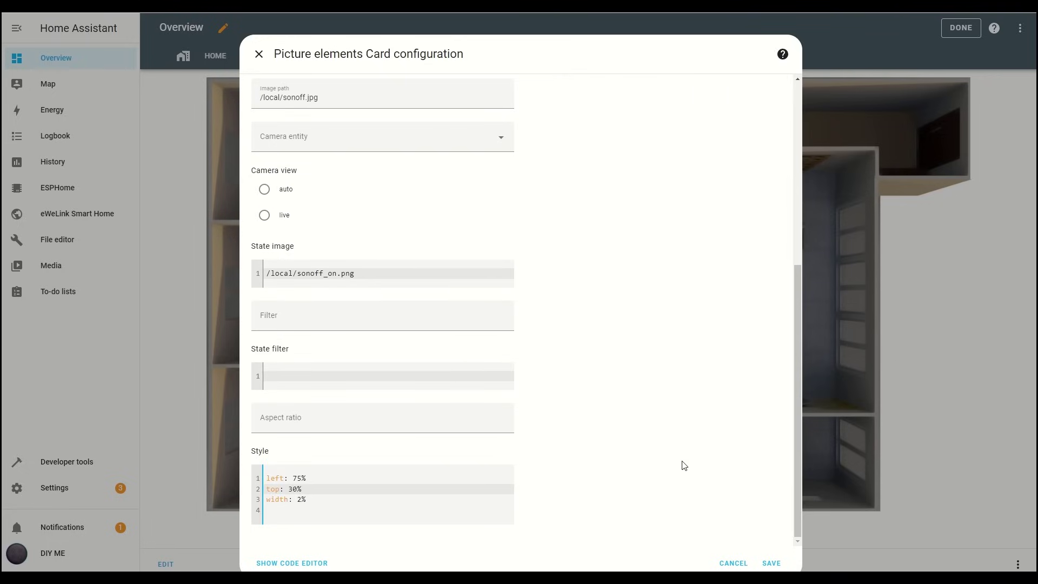
Save the card, then toggle the living-room light on and off using the Sonoff switch image
click(771, 563)
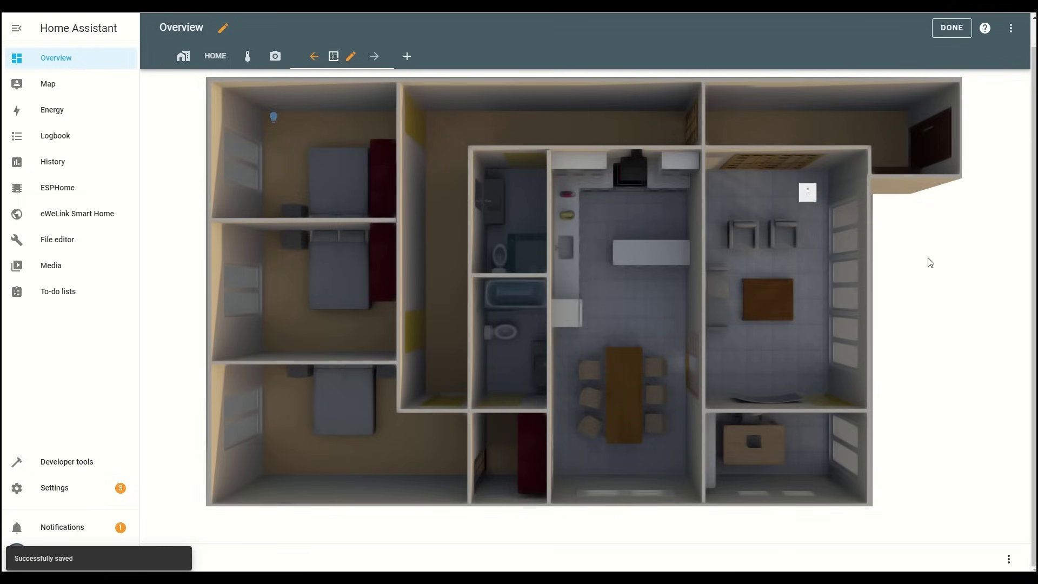
click(809, 198)
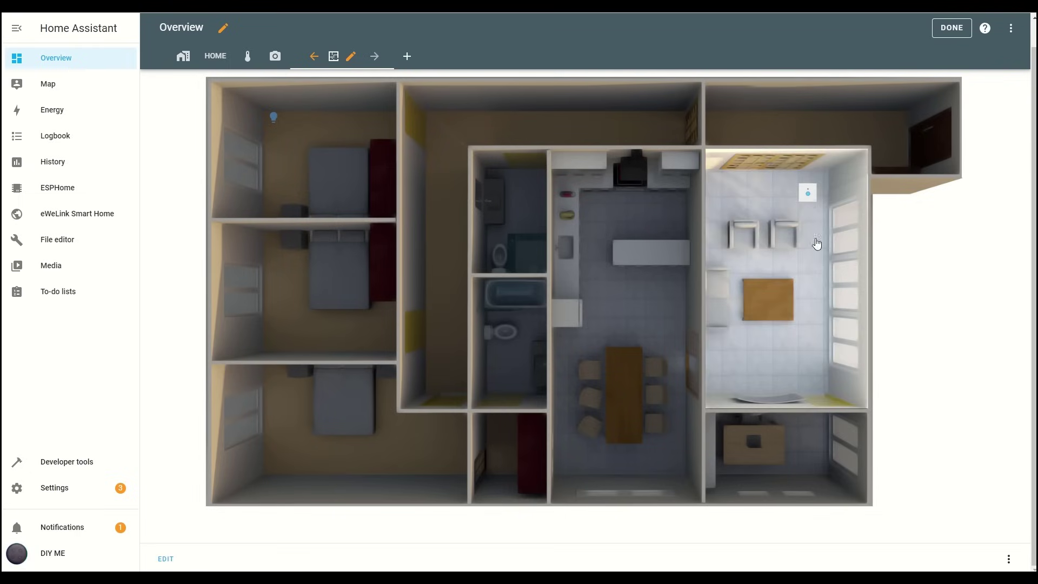
click(808, 195)
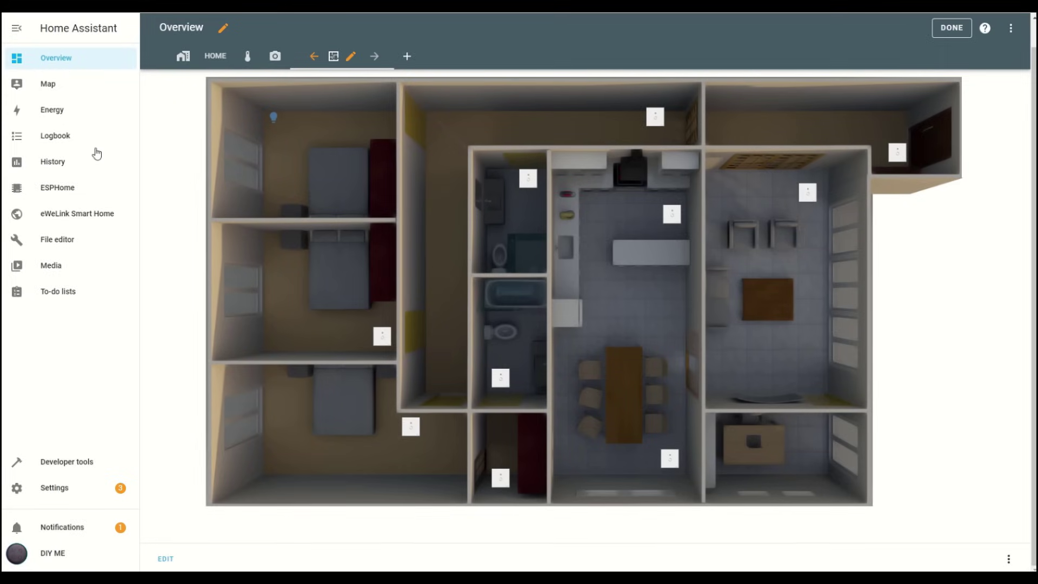
In File editor, upload Someone.png from the computer into the configuration's www folder
click(52, 239)
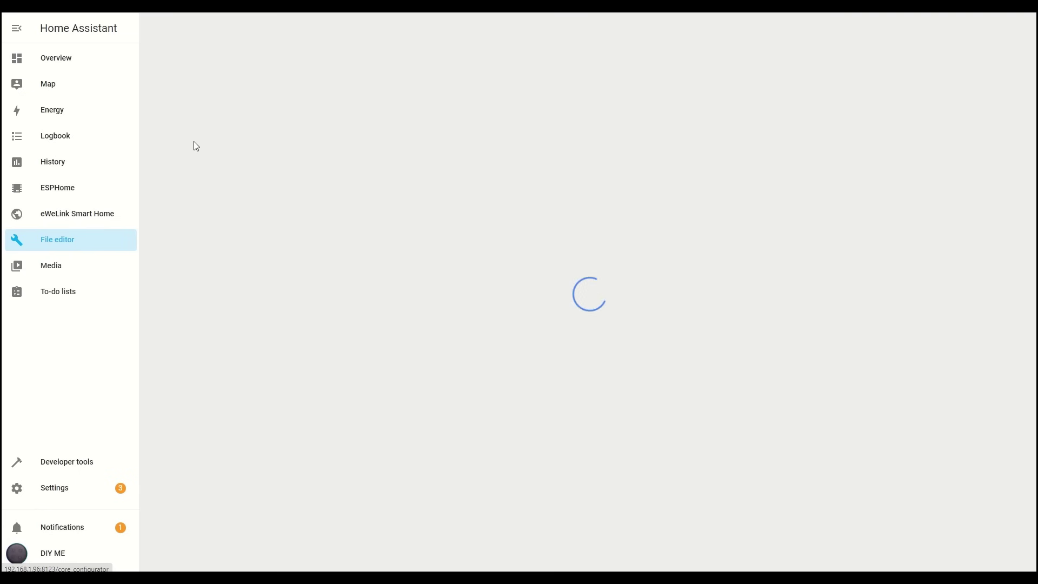
click(159, 31)
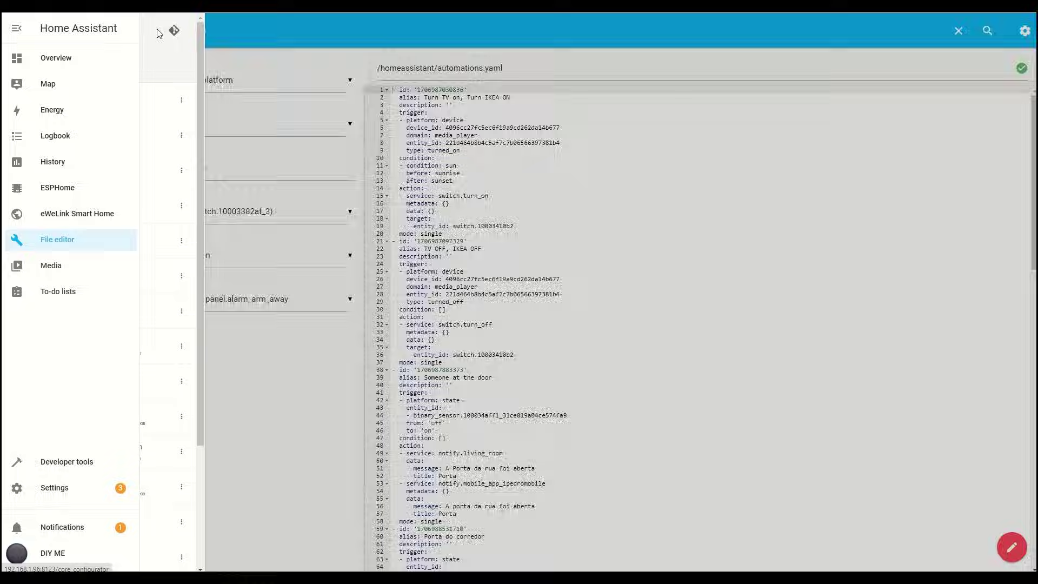
scroll(208, 492, down, 5)
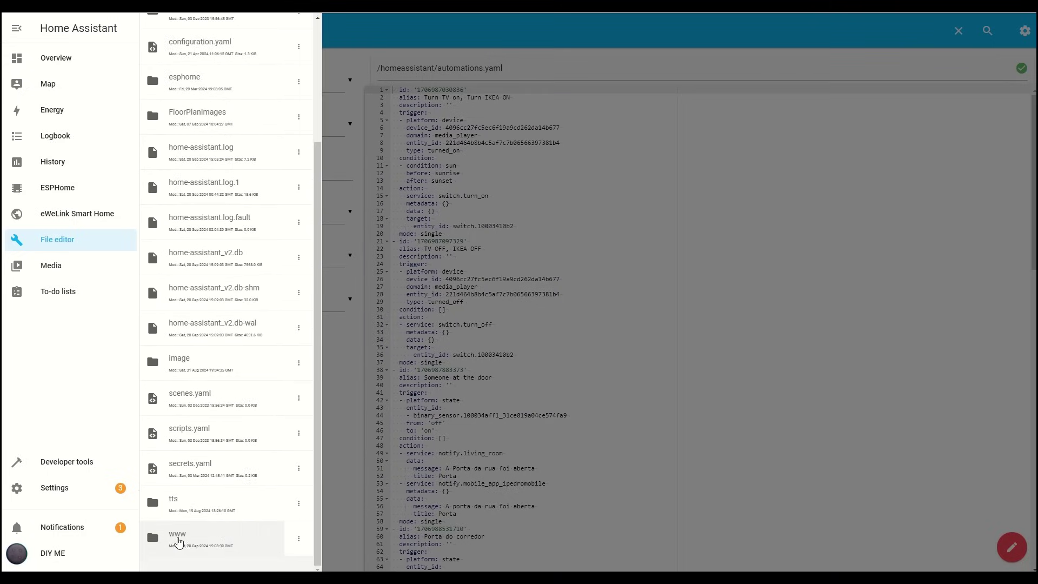
click(179, 539)
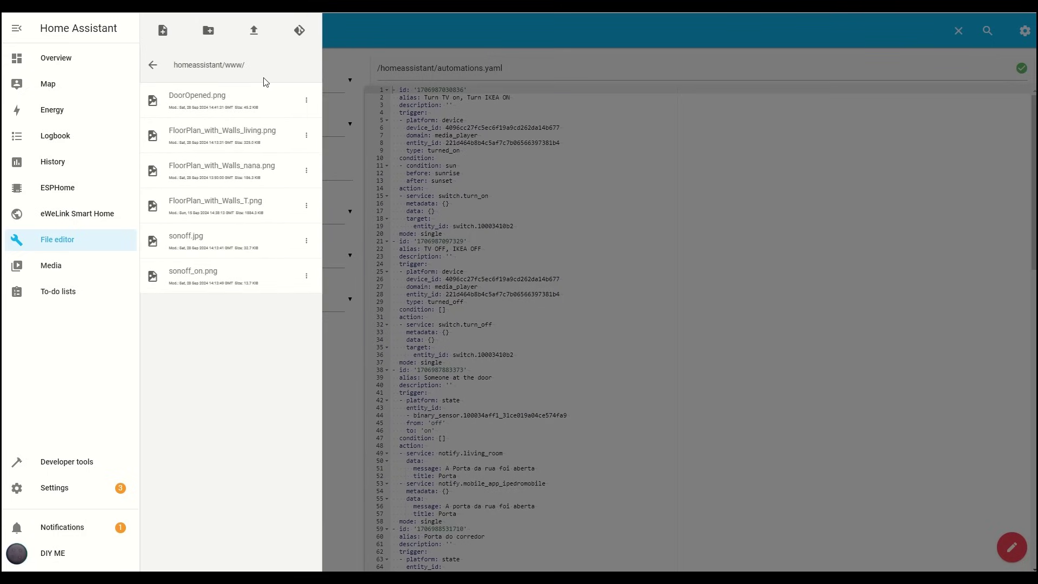
click(254, 32)
click(385, 142)
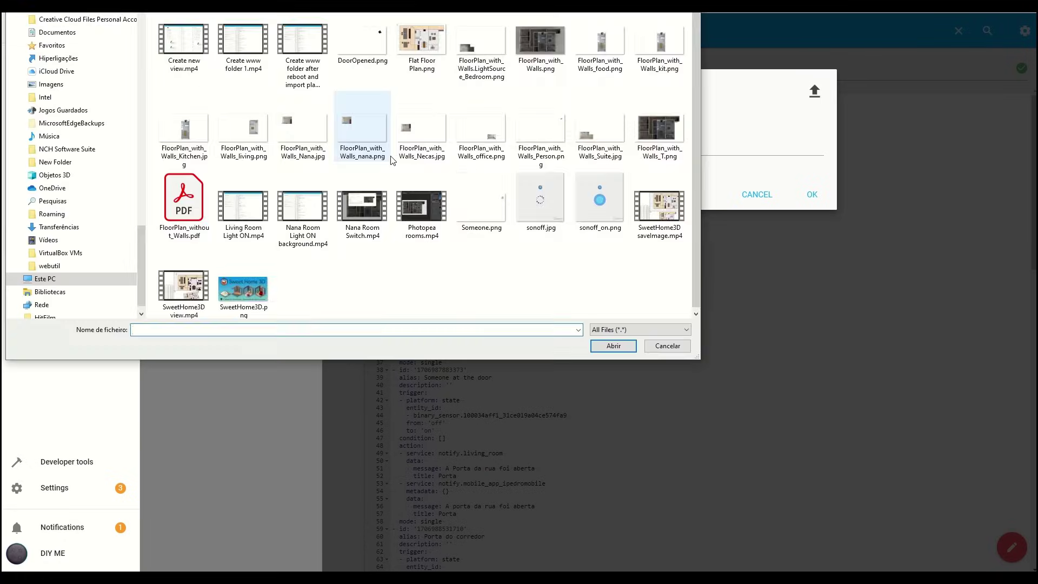
double_click(485, 213)
click(811, 193)
Add a conditional element titled 'Someone at the door' to the floor-plan card
click(58, 58)
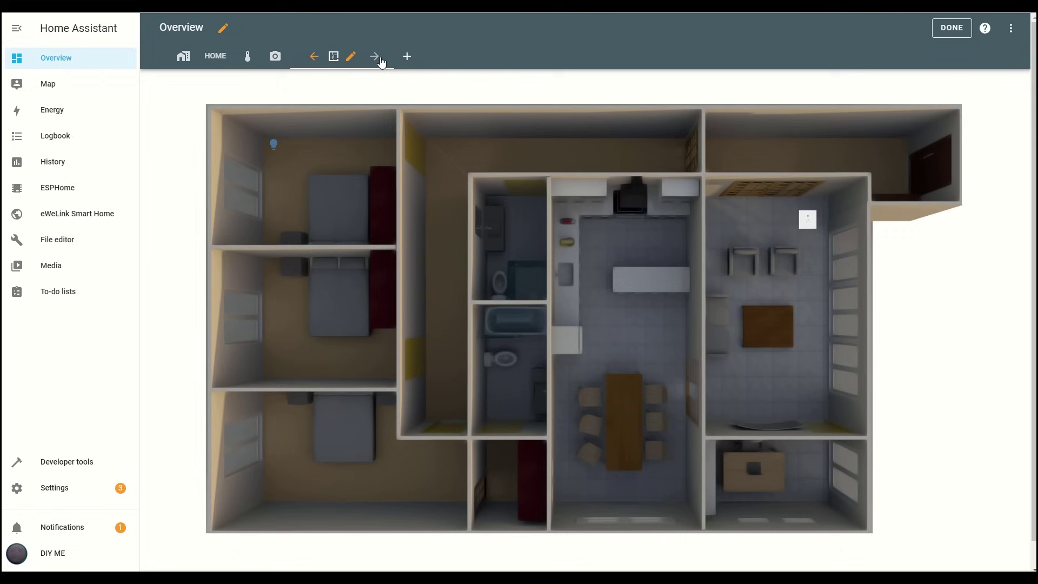
scroll(217, 541, down, 1)
click(168, 558)
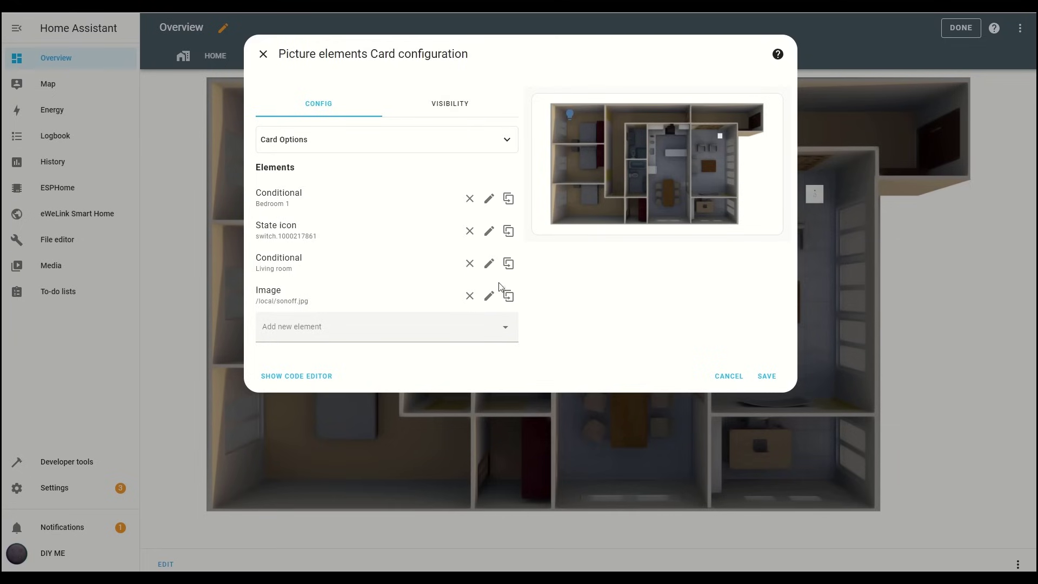
click(387, 327)
click(296, 514)
click(384, 173)
text(Some)
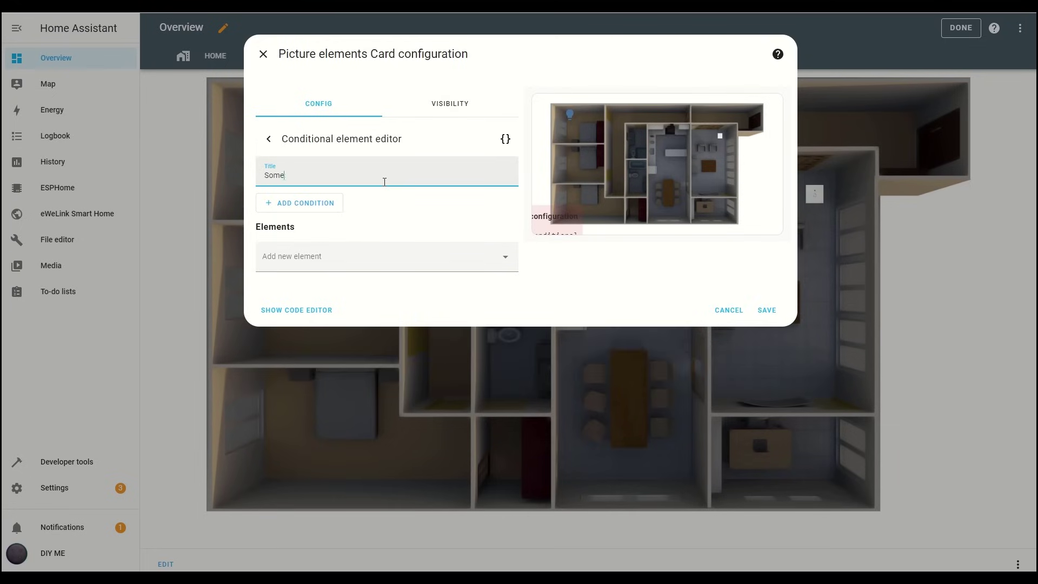
text(one at the door)
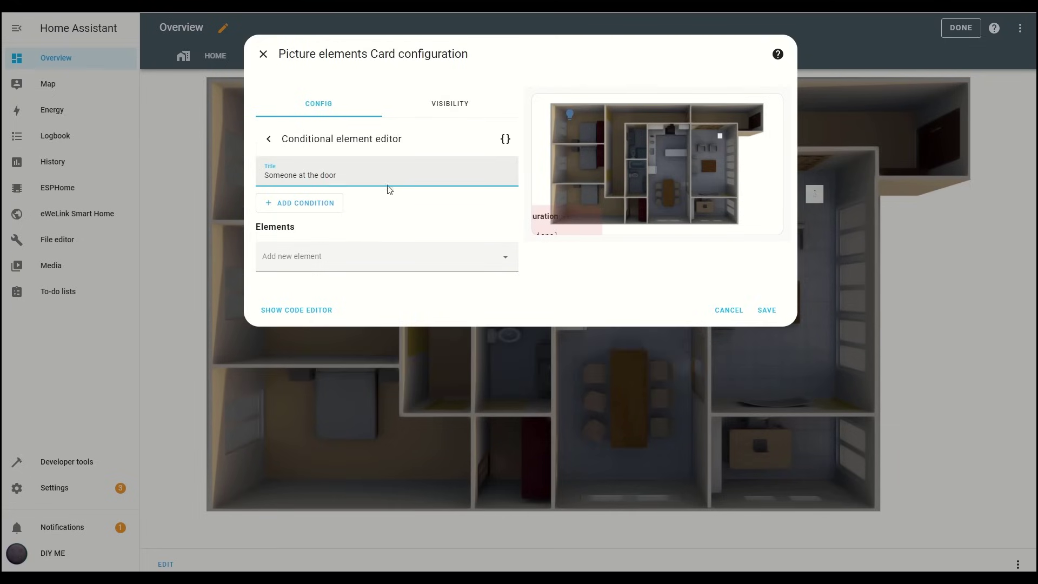
Give it an entity state condition: Entrance motion Motion is Detected
click(332, 207)
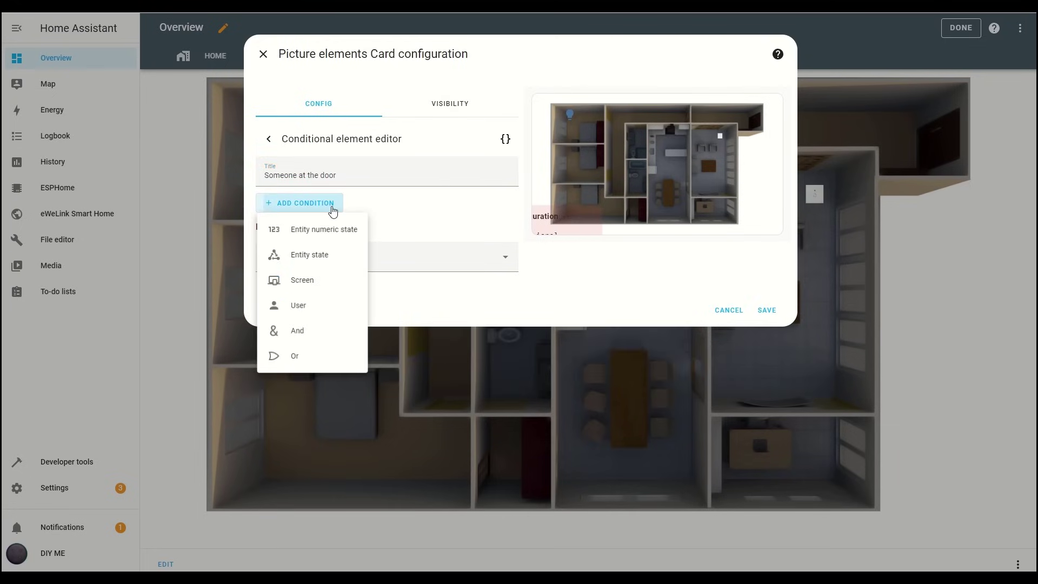
click(308, 259)
click(317, 242)
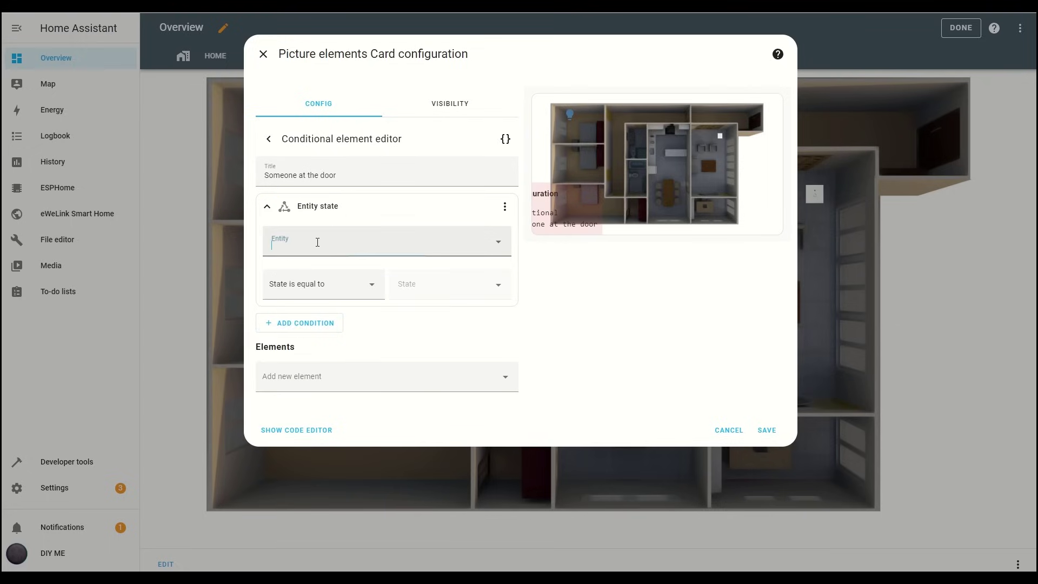
text(motion)
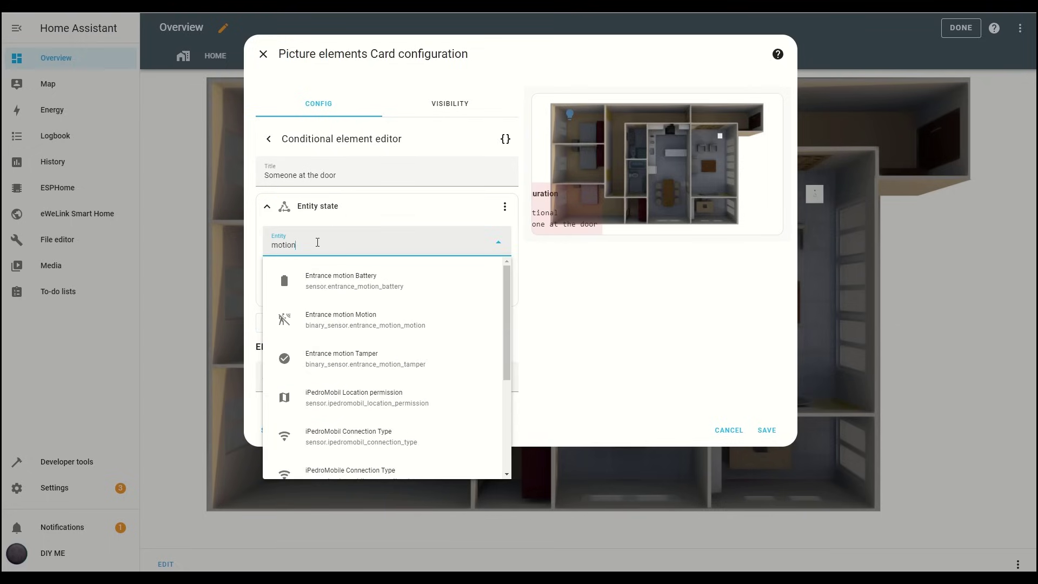
click(336, 324)
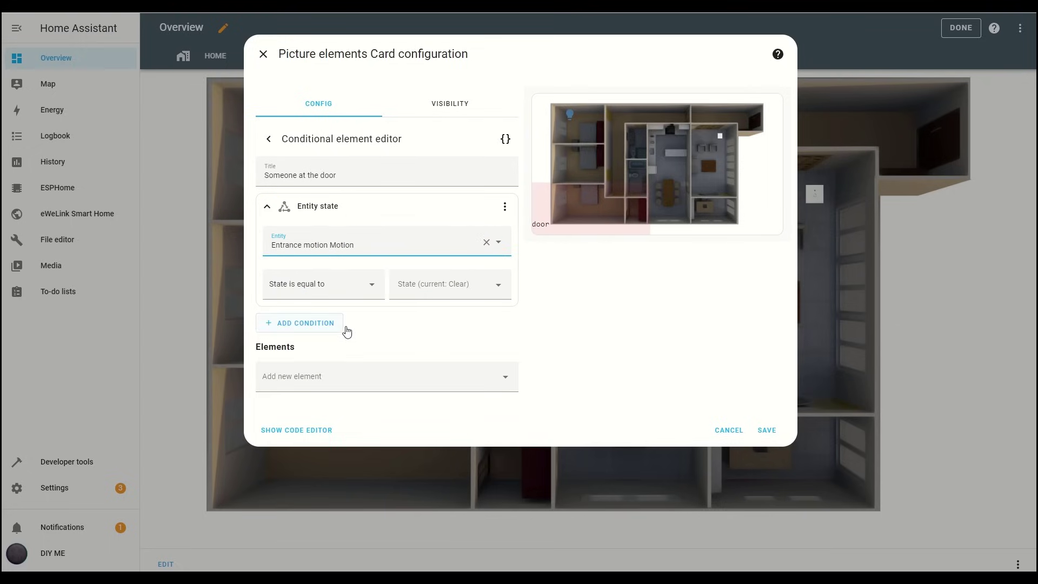
click(451, 282)
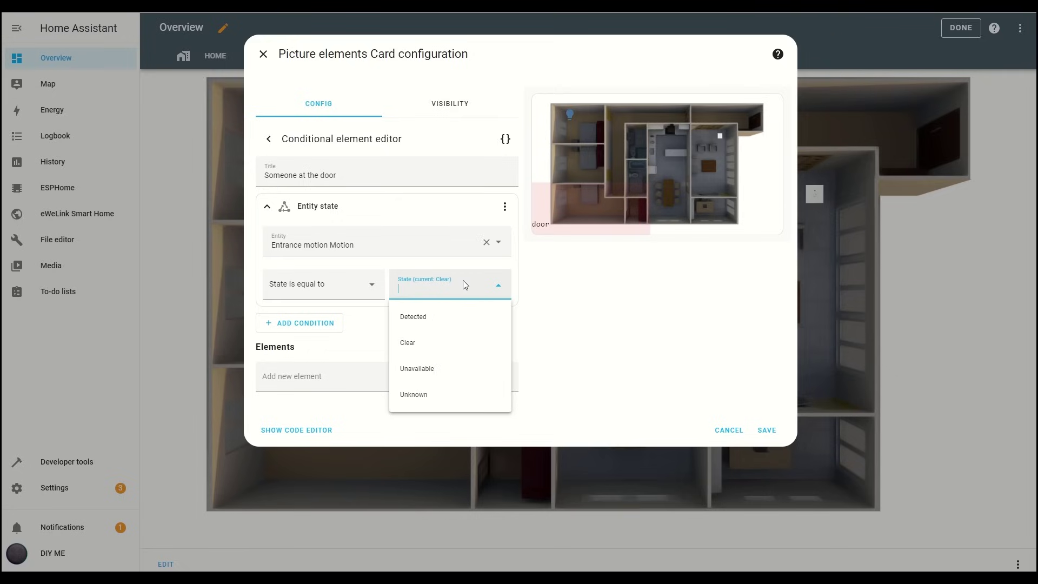
click(434, 324)
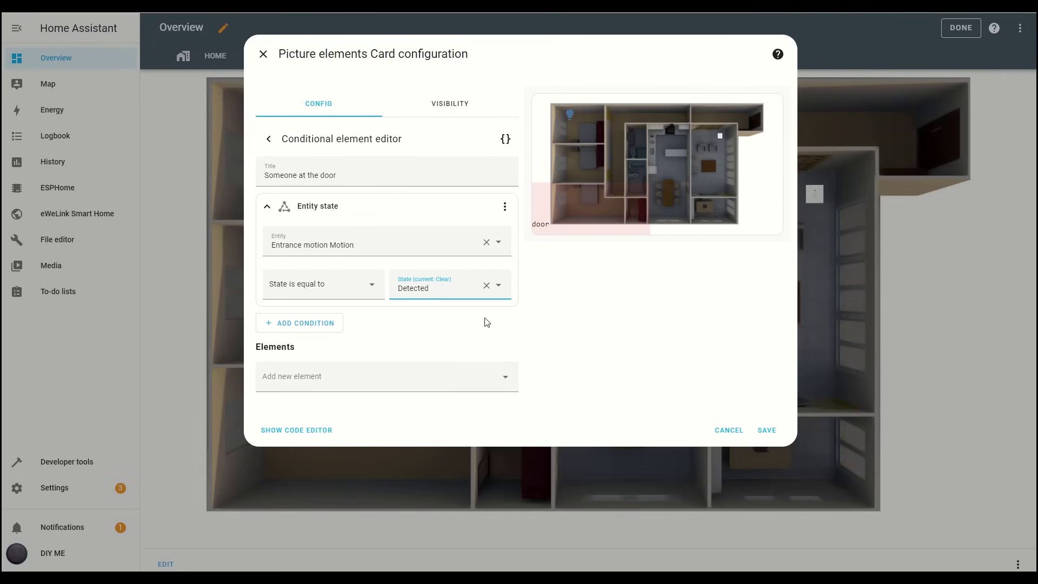
Add an image element inside the condition using the local path /local/Someone.png
click(501, 378)
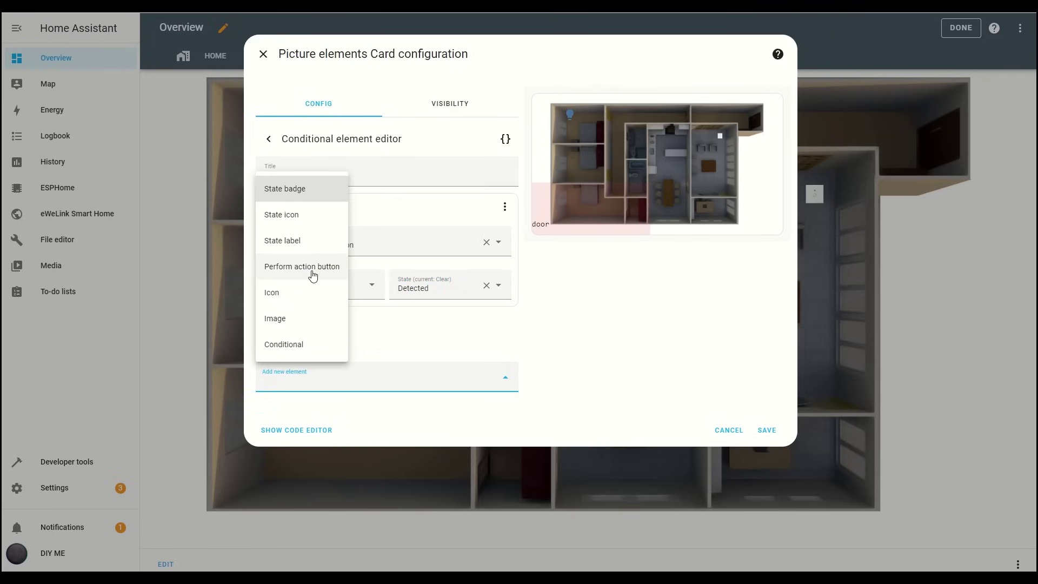
click(278, 317)
scroll(278, 315, down, 4)
click(264, 194)
click(301, 222)
text(/l)
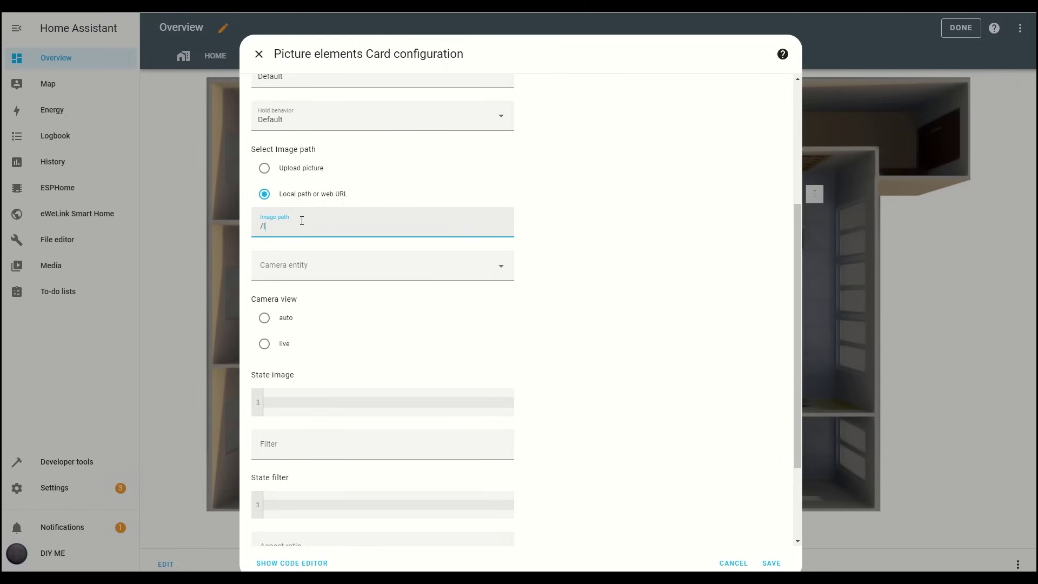
text(ocal/Someone.png)
Add a width line to the image's style rules and save the card
scroll(663, 398, down, 2)
click(316, 495)
key(Return)
text(widt)
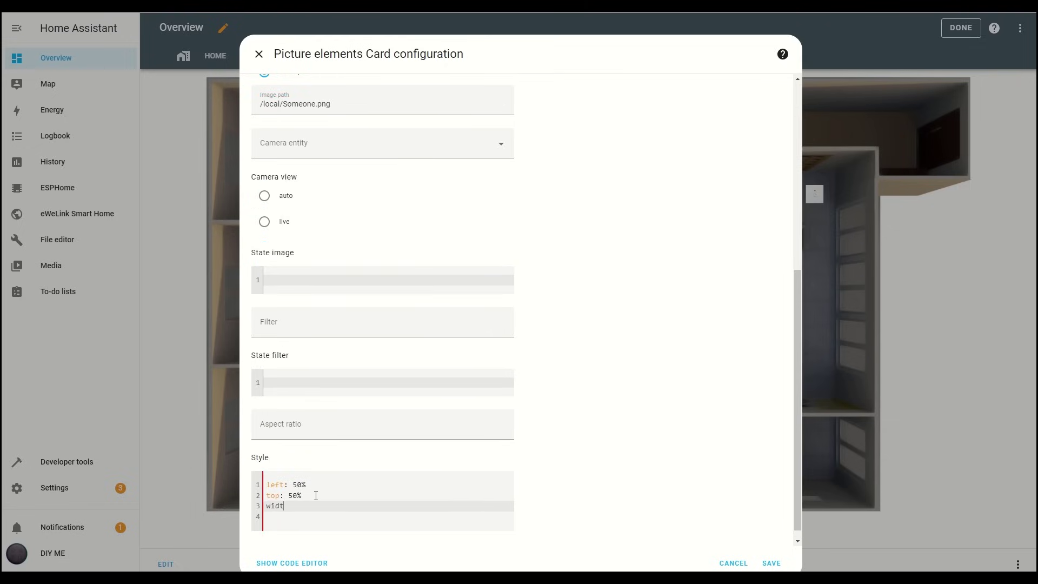
text(h: 100%)
click(776, 565)
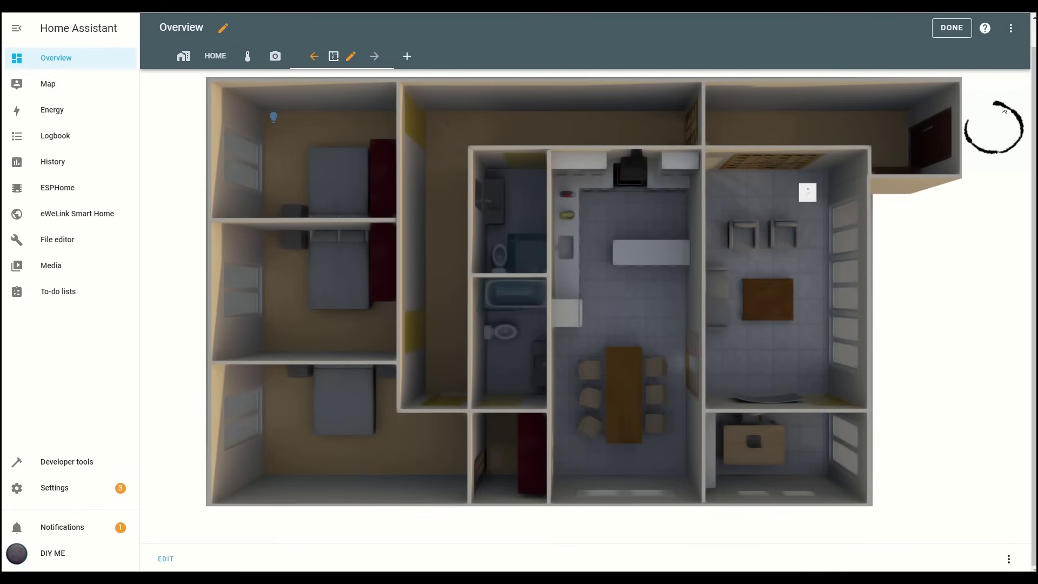